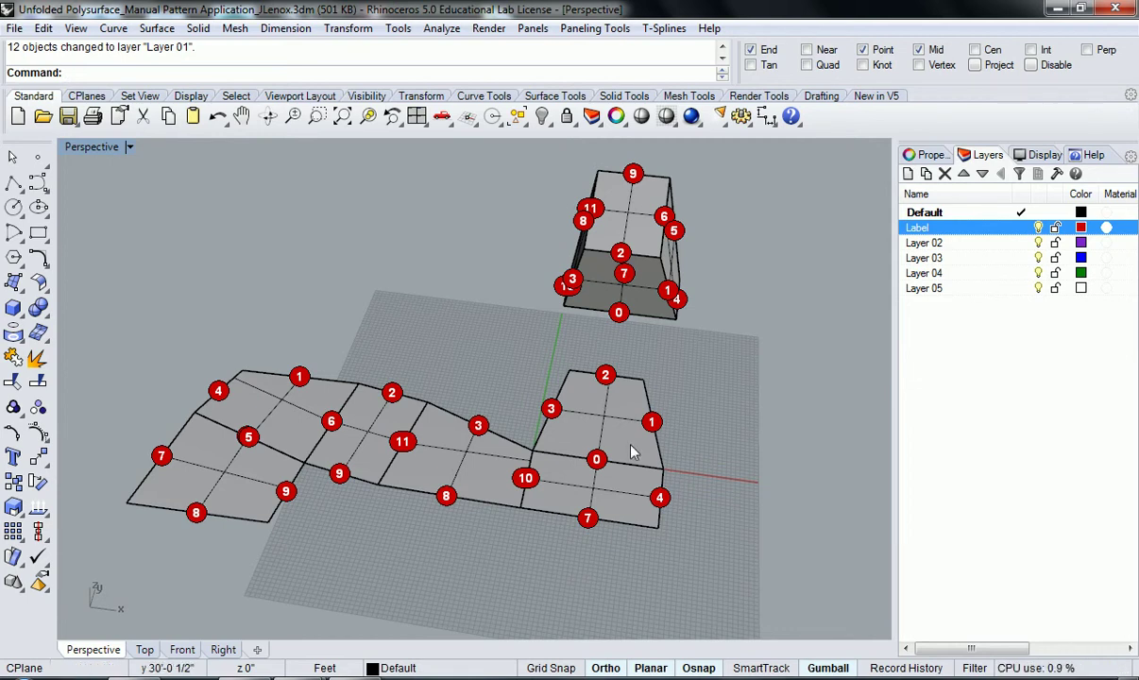
- Hide the Label layer and show the unfolded pattern in a maximized Top view
click(1037, 227)
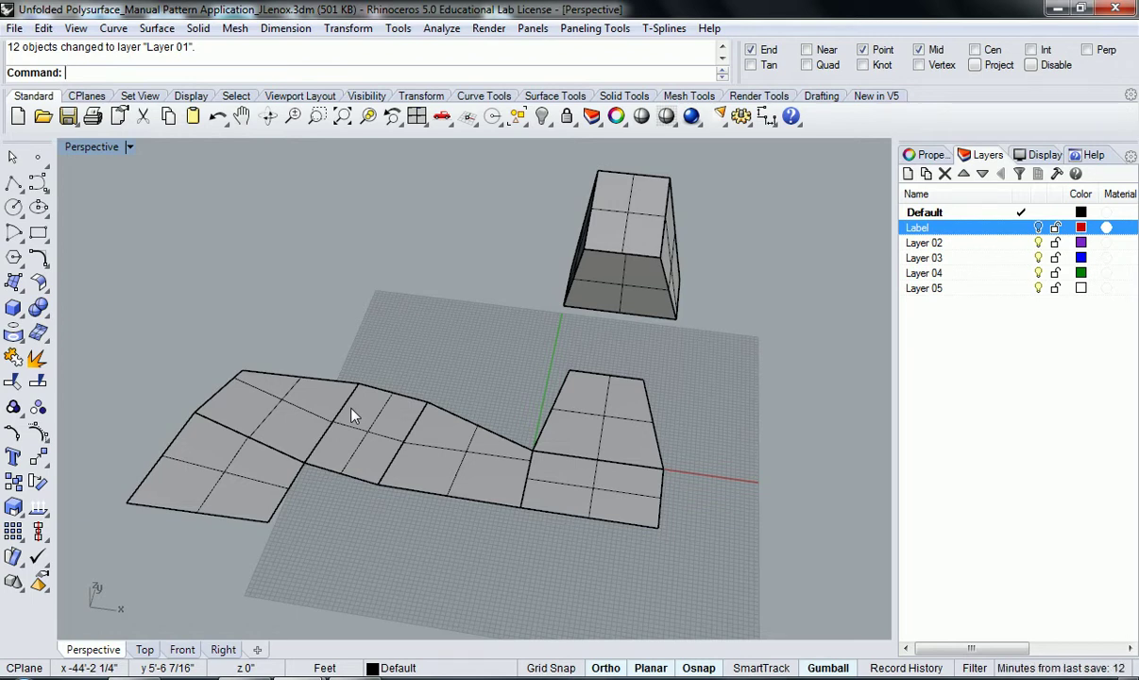
double_click(93, 147)
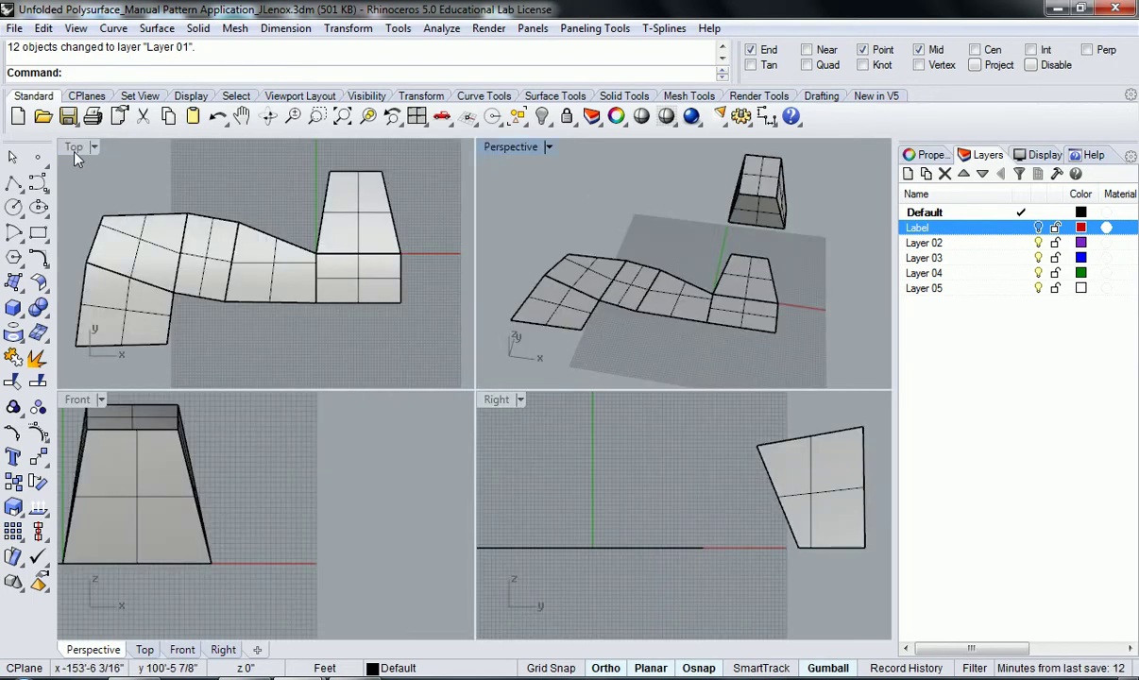
double_click(73, 145)
scroll(248, 310, down, 5)
right_drag(209, 331, 236, 345)
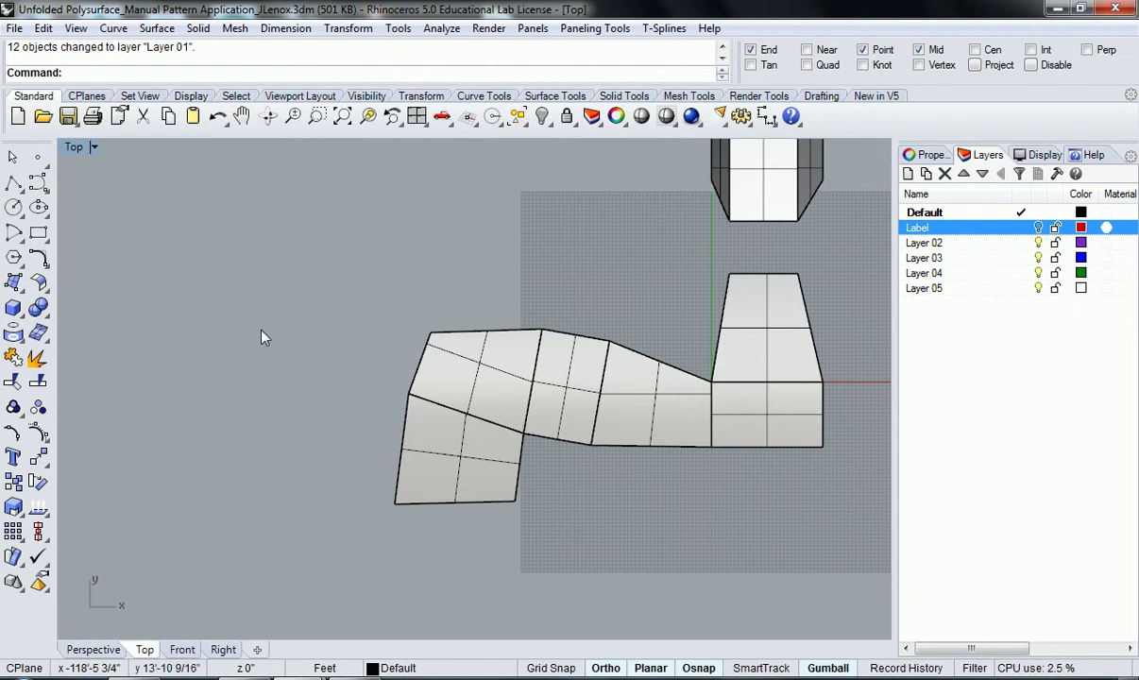
- Detach the set of polygon tools, float it over the Top view and widen it
click(24, 217)
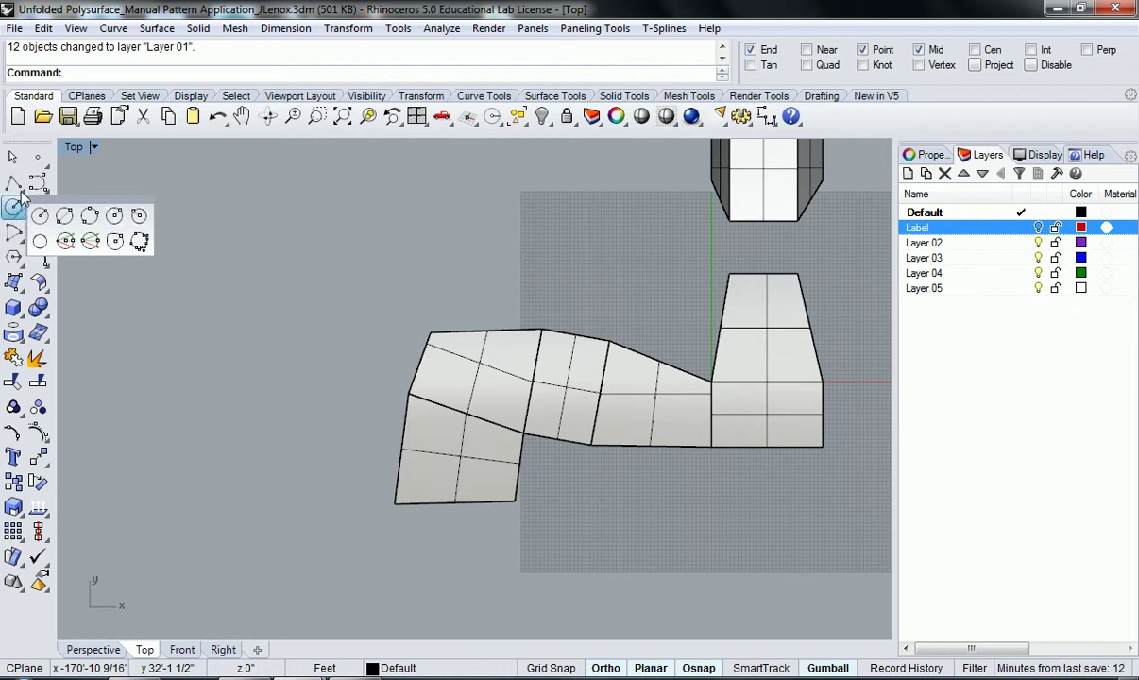
click(22, 265)
drag(38, 251, 139, 193)
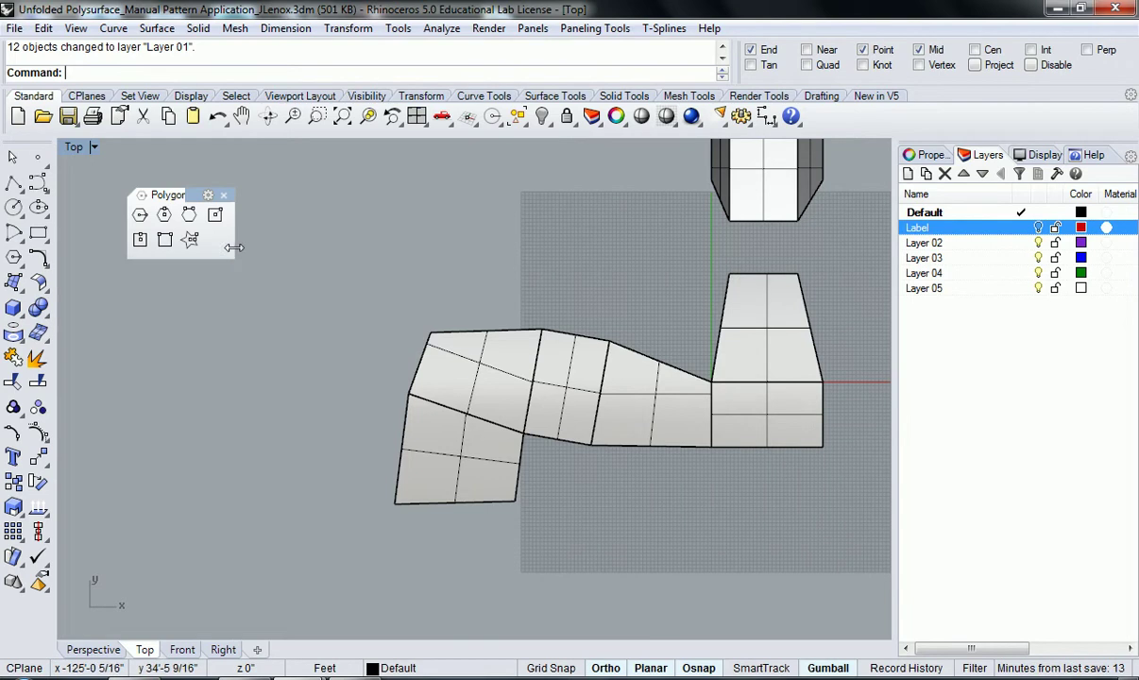
drag(233, 248, 274, 244)
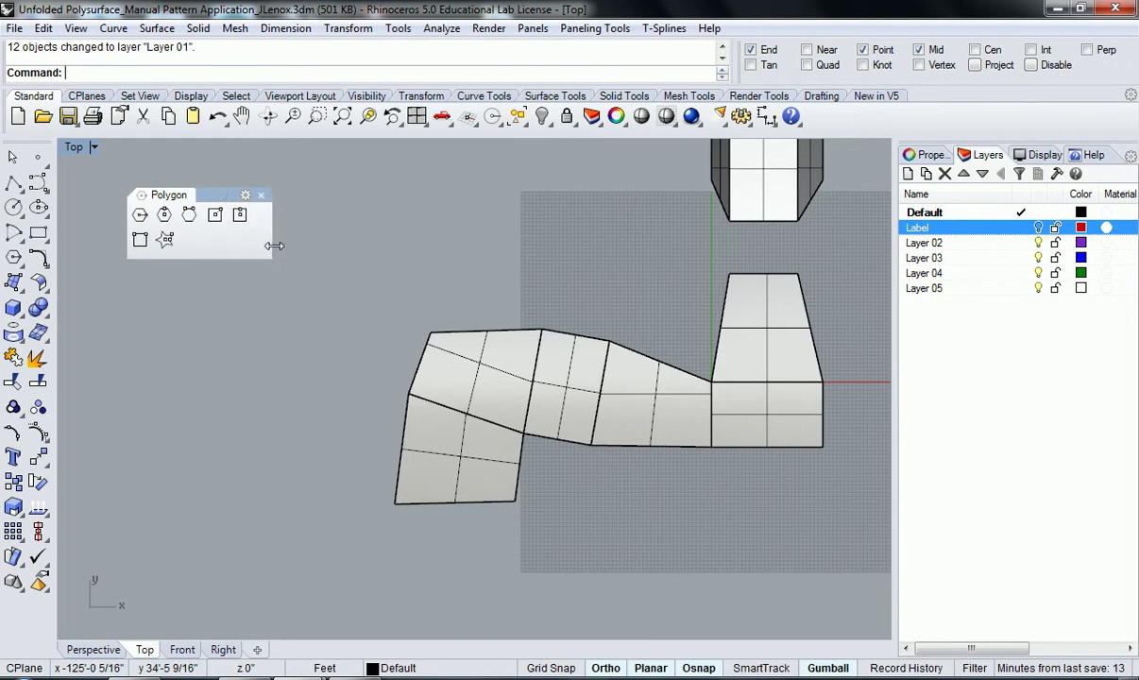
- Start an inscribed polygon with its center in the empty area left of the unfolded pattern
click(140, 215)
right_drag(234, 354, 418, 341)
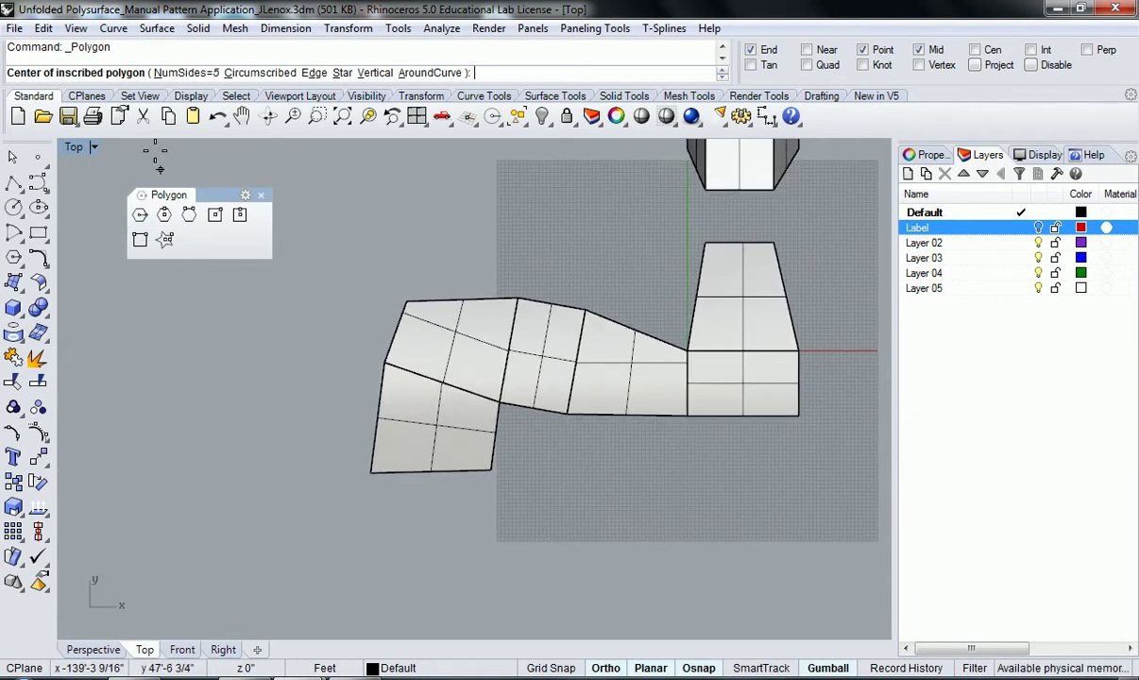
scroll(338, 338, up, 2)
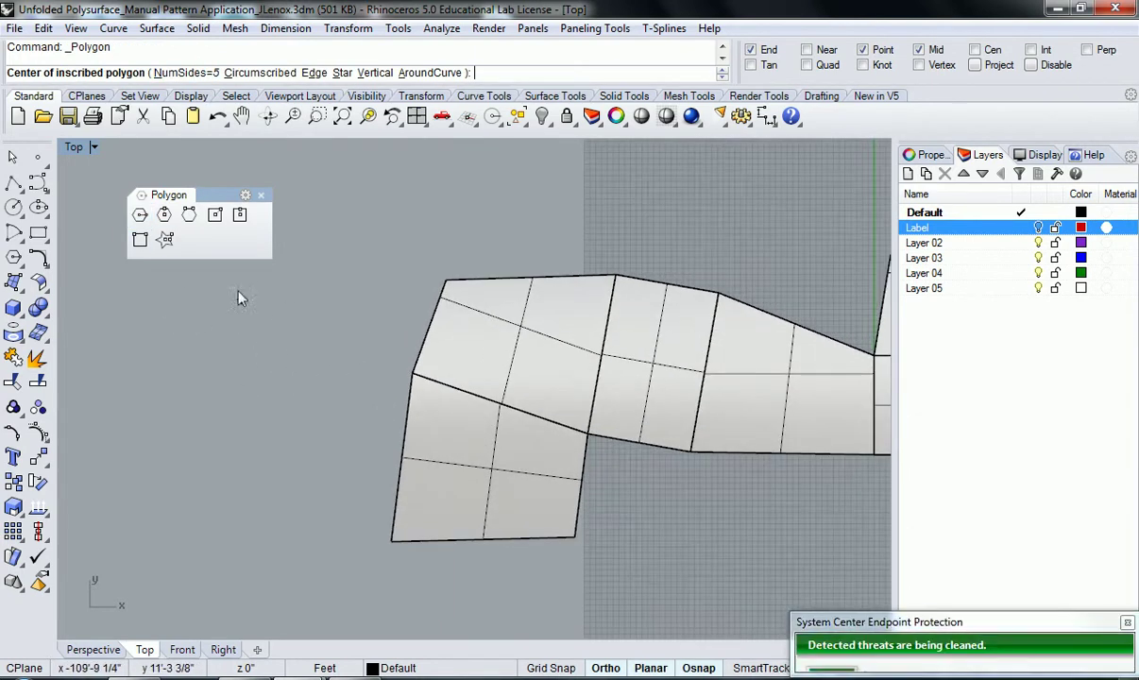
click(1125, 583)
click(290, 329)
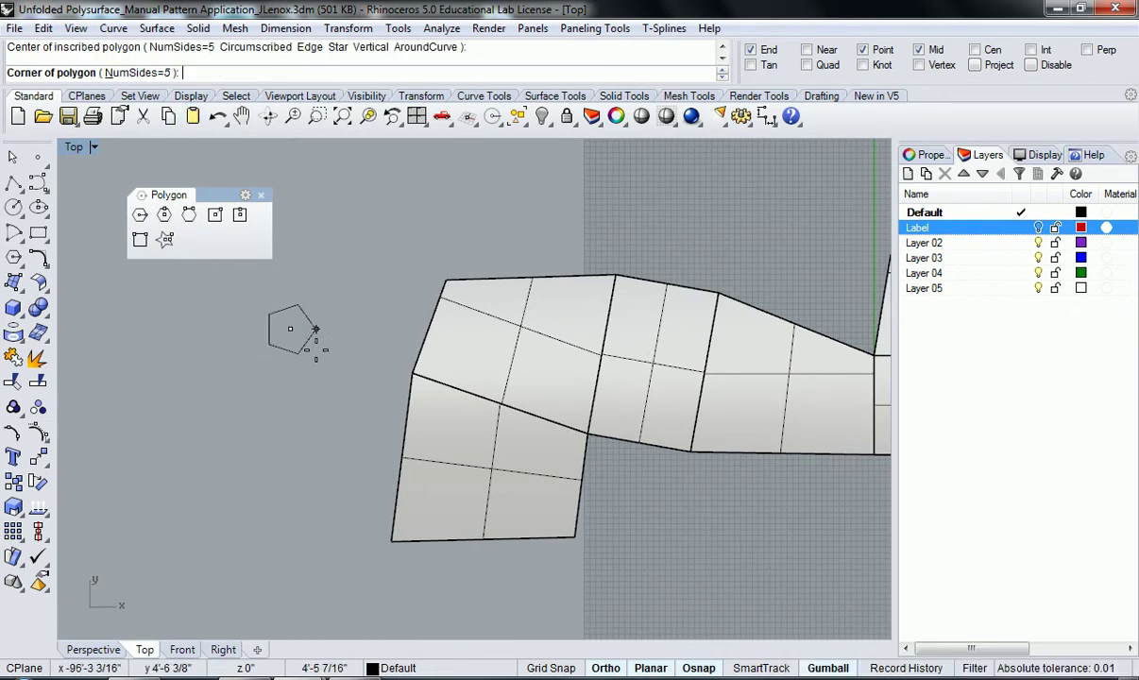
- Try the polygon with 8 sides, constraining its corner distance to 16 feet and to 10 feet
scroll(319, 341, up, 2)
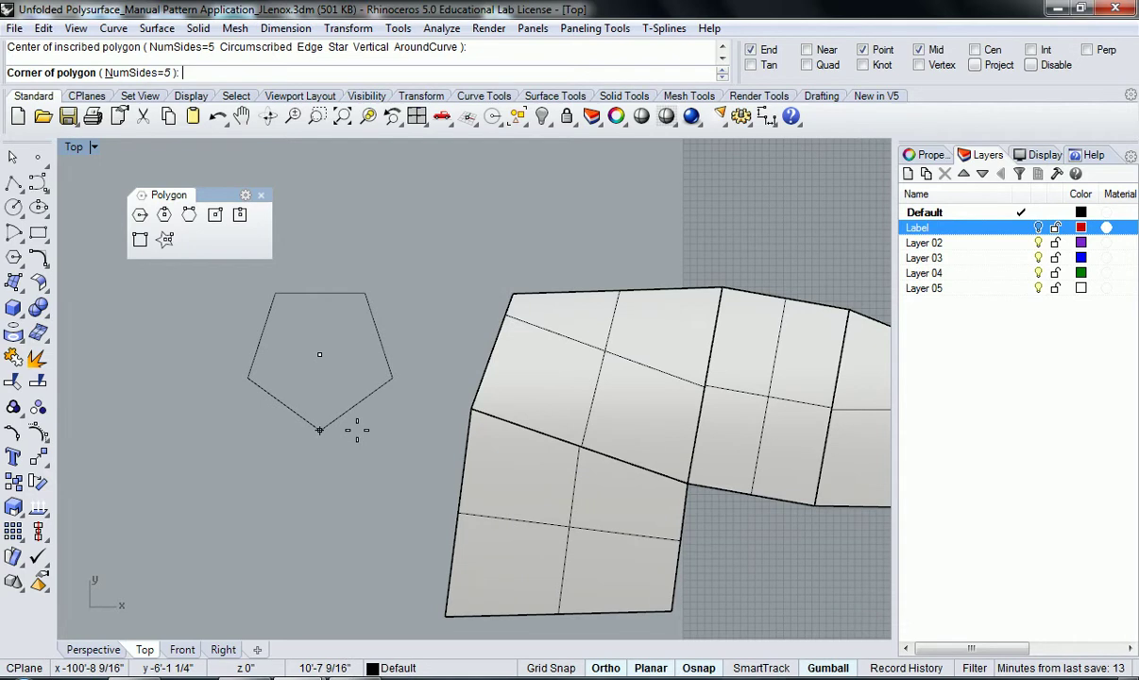
click(137, 73)
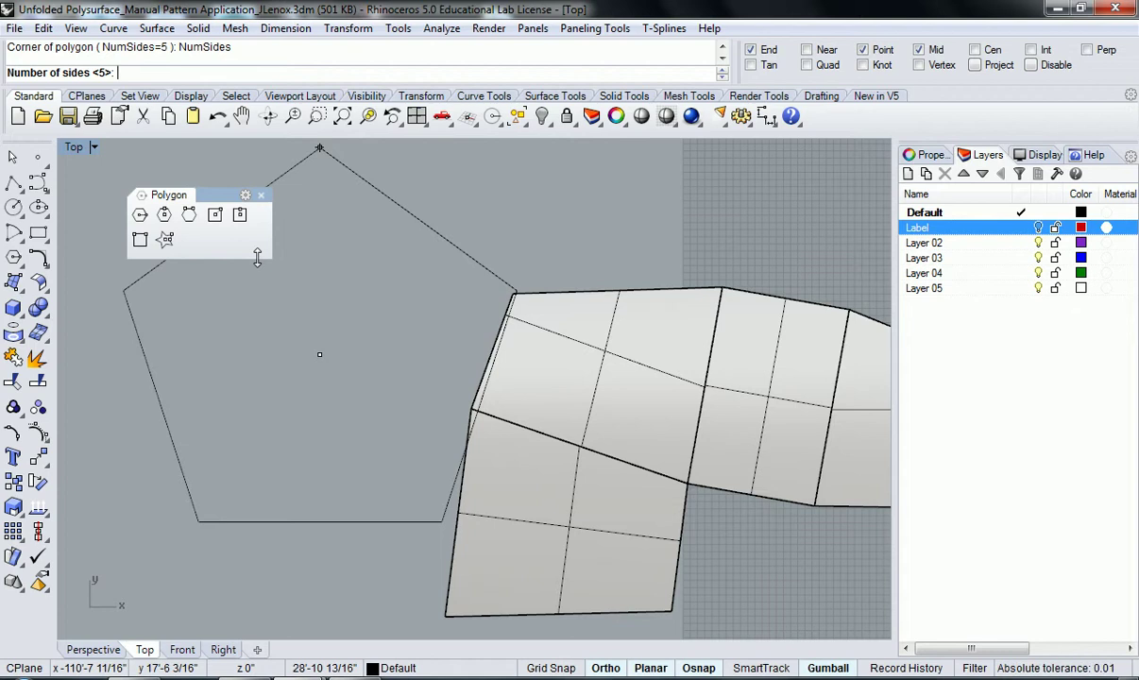
text(8)
key(Return)
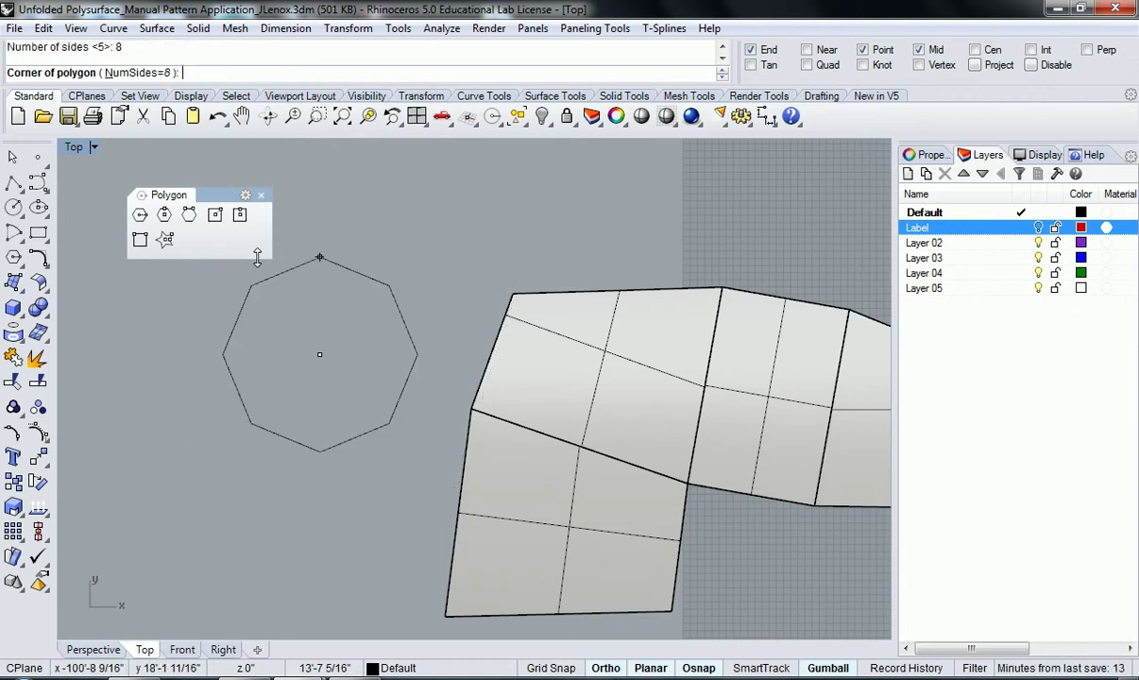
text(16)
key(Return)
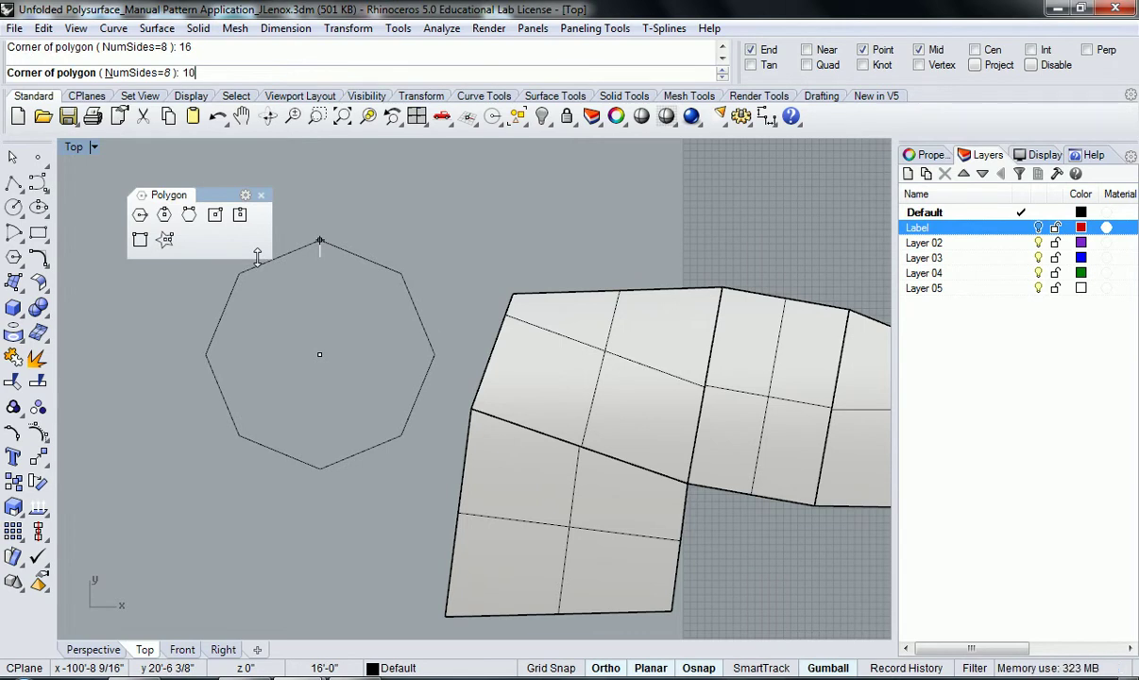
text(10)
key(Return)
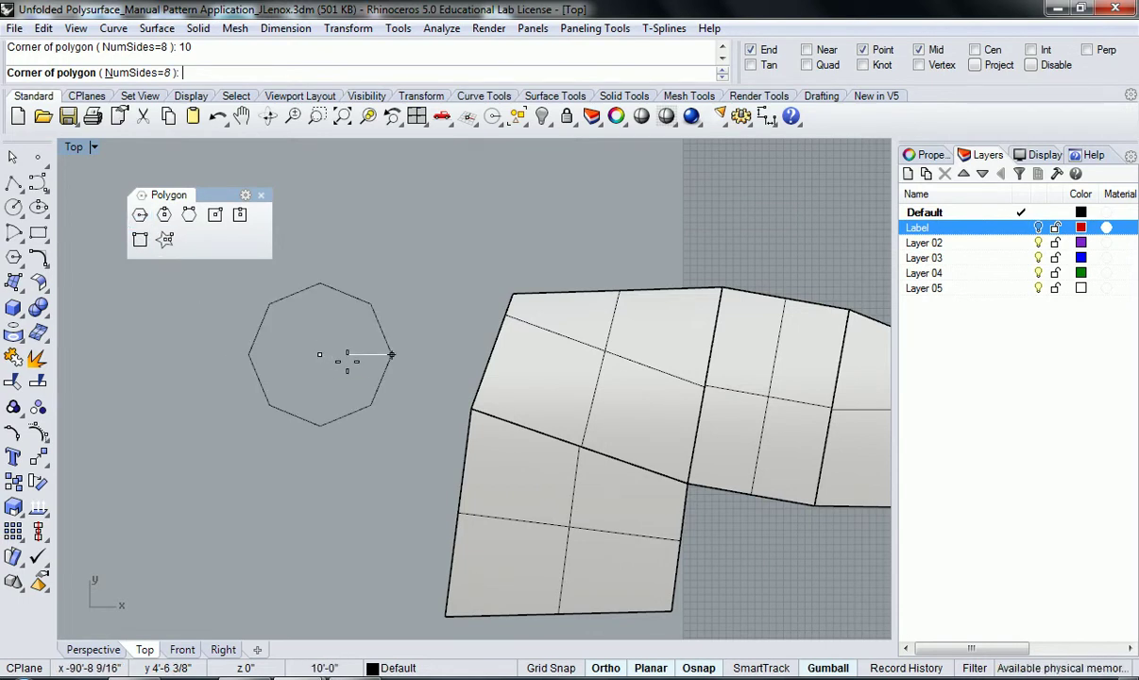
key(Return)
- Try the polygon with 6 sides and with 16 sides for comparison
click(146, 72)
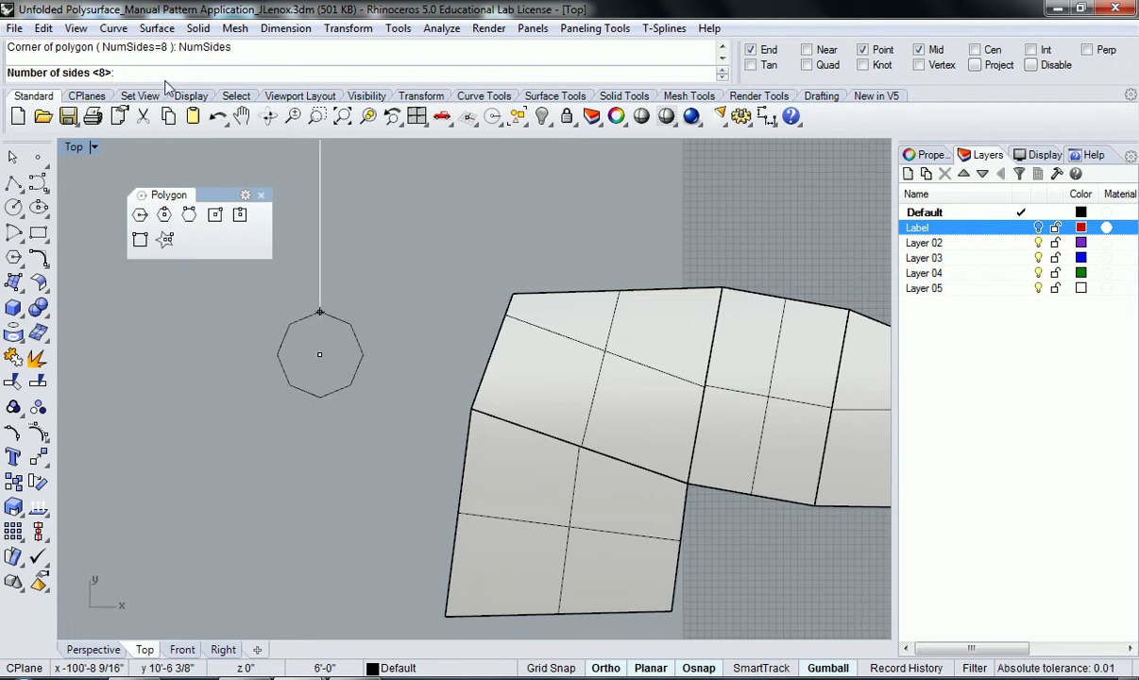
text(6)
key(Return)
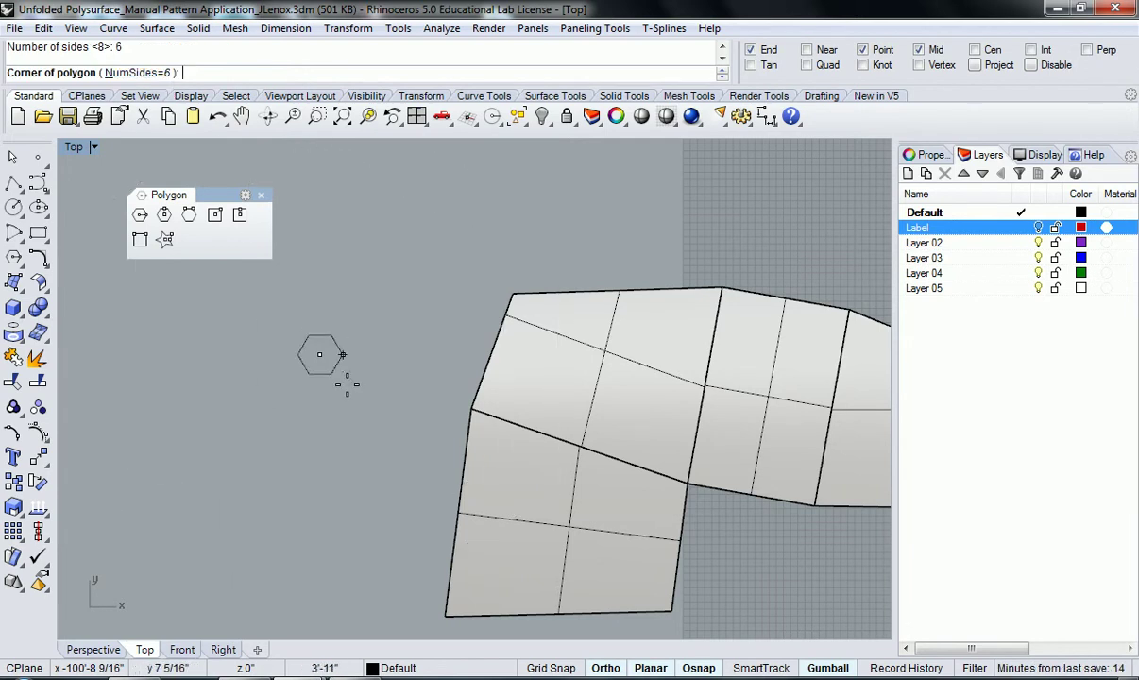
scroll(316, 373, up, 3)
click(151, 73)
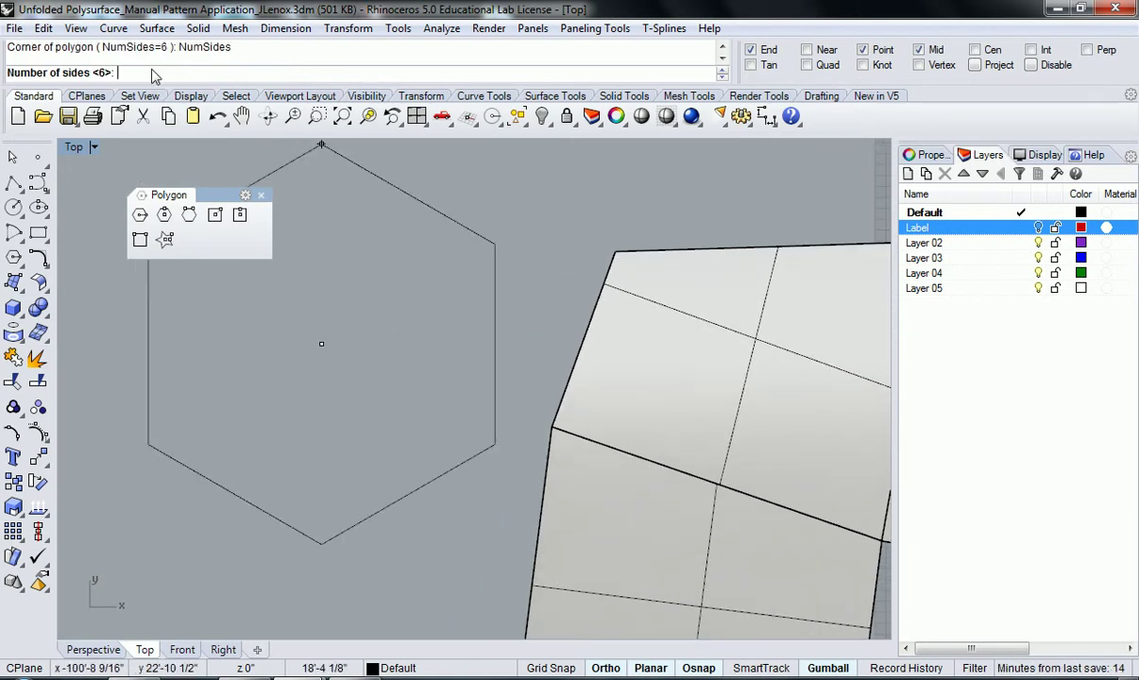
text(16)
key(Return)
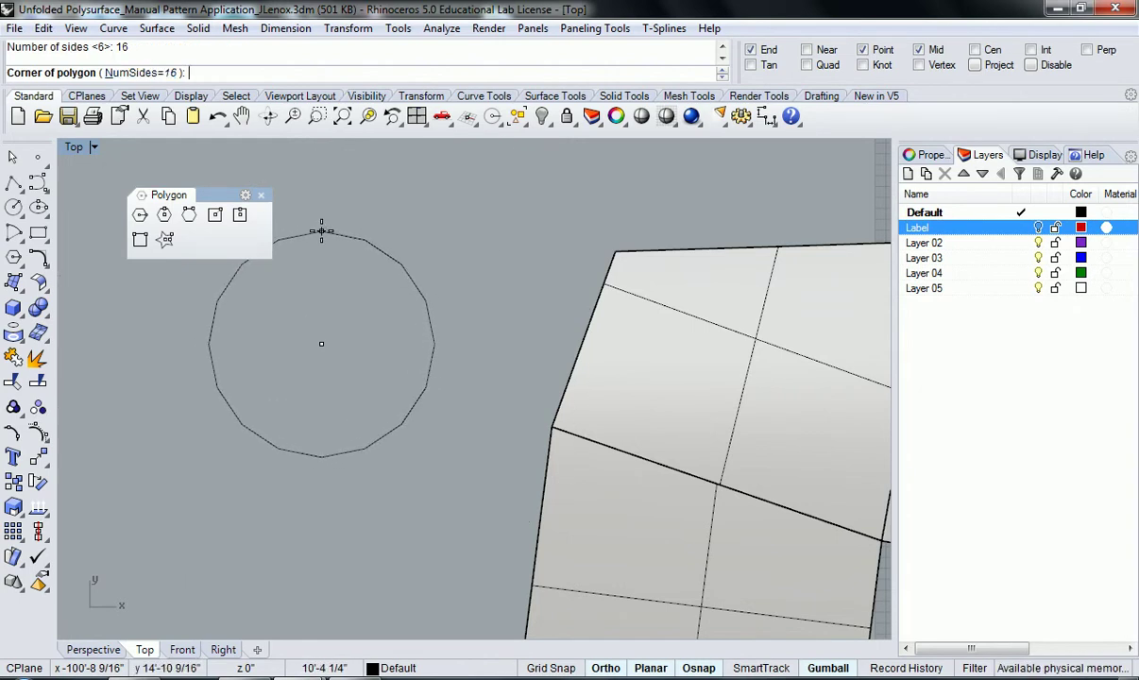
- Set the polygon to 6 sides and finish it as a small hexagon with a radius of about 3 feet
click(151, 72)
text(6)
key(Return)
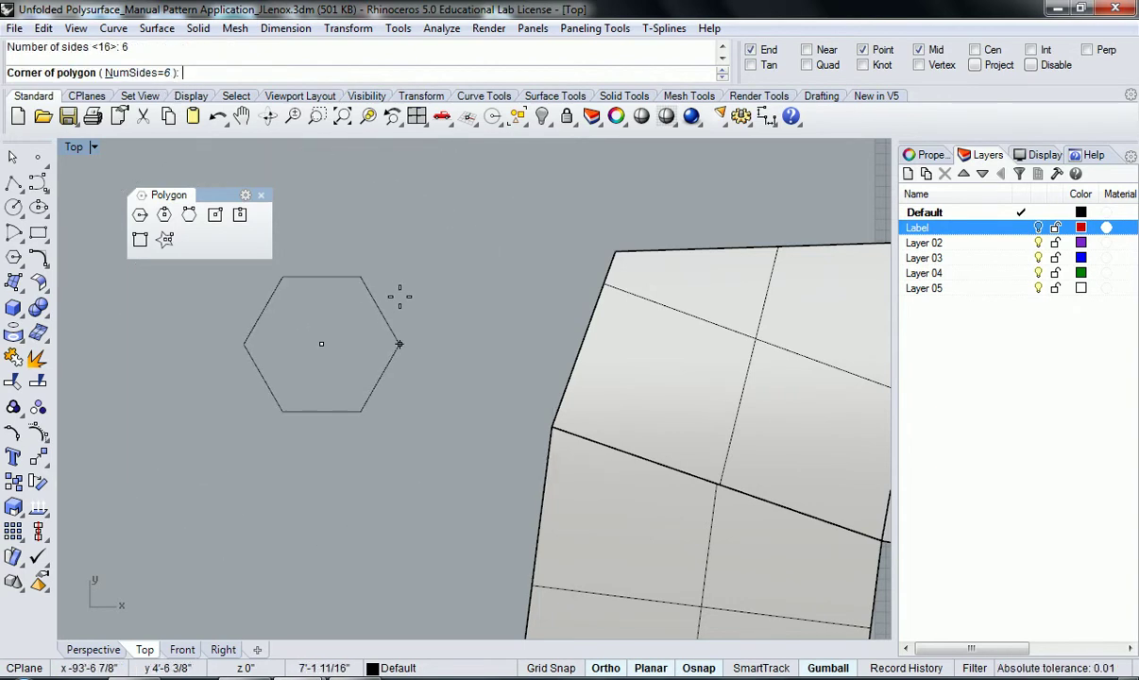
scroll(382, 346, down, 2)
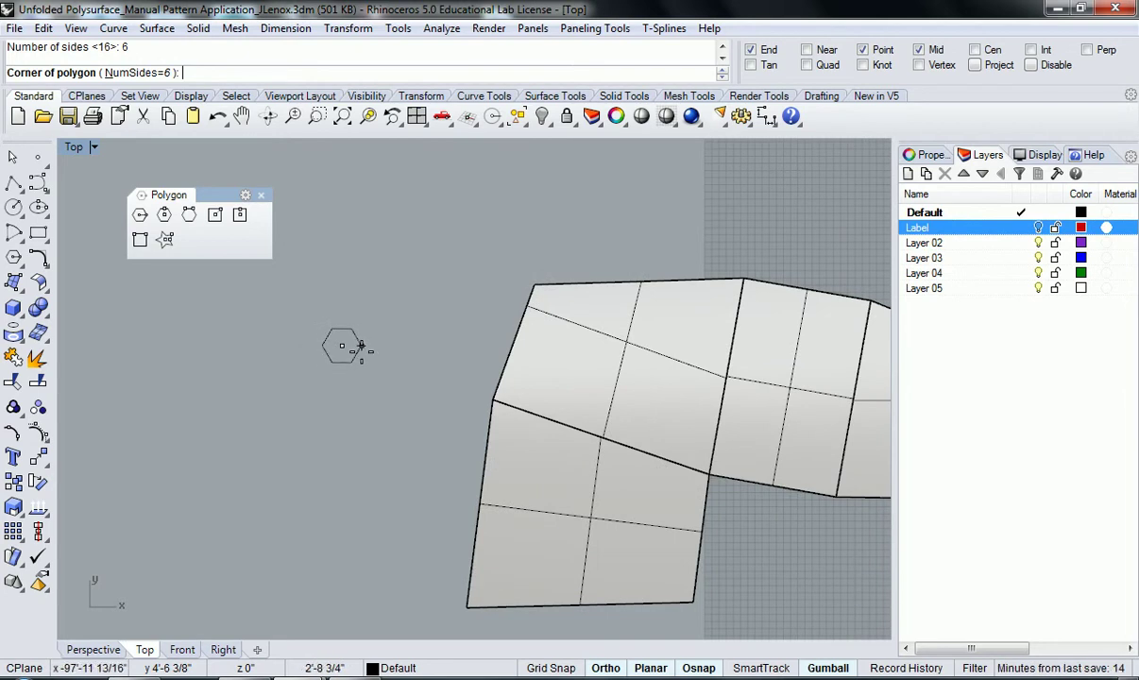
click(364, 346)
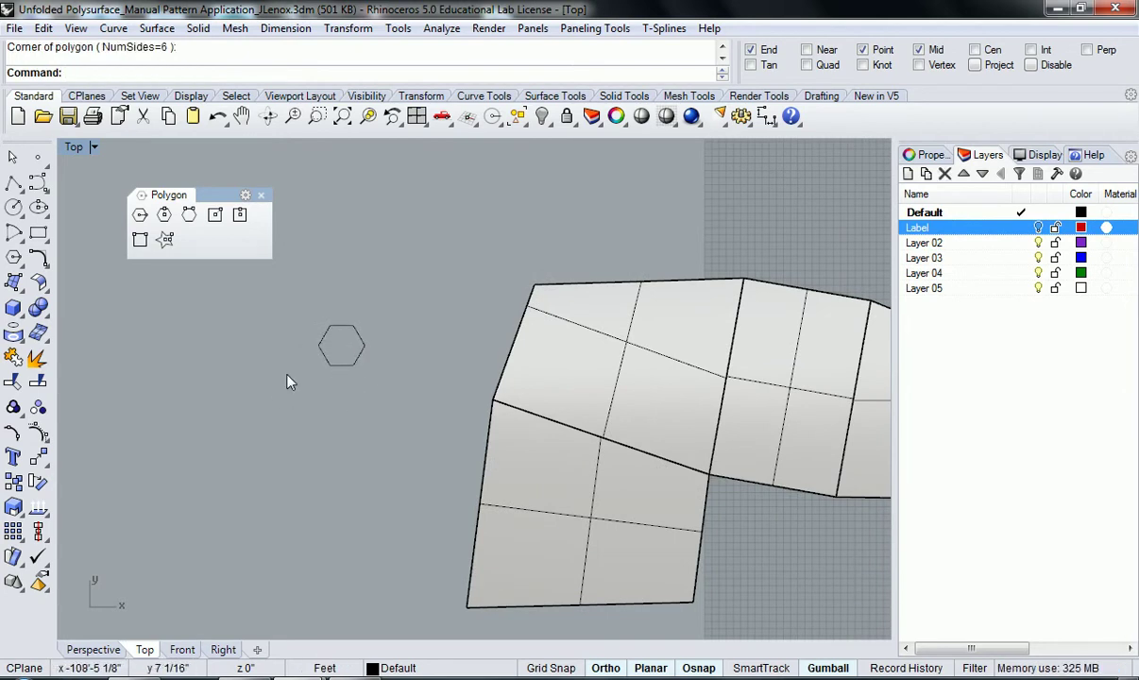
- Copy the hexagon twice straight down, about 8 and 15 feet below the original
click(333, 366)
right_drag(339, 370, 300, 367)
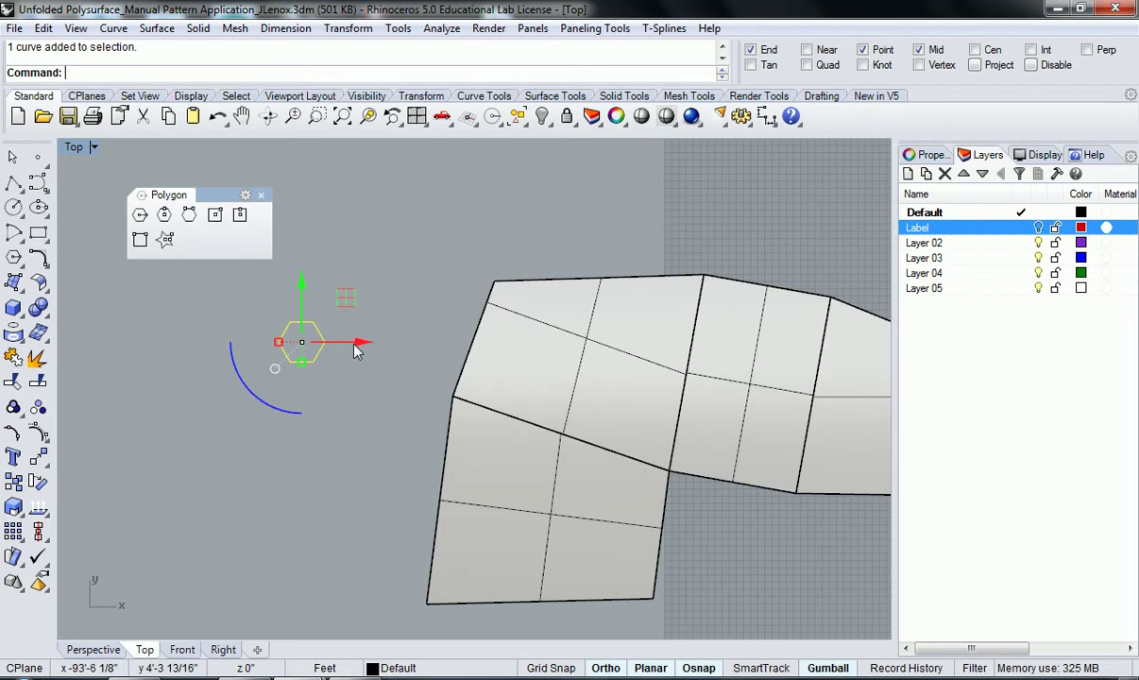
drag(353, 345, 350, 398)
click(325, 416)
right_drag(295, 402, 386, 357)
scroll(302, 343, up, 4)
click(378, 351)
text(copy)
key(Return)
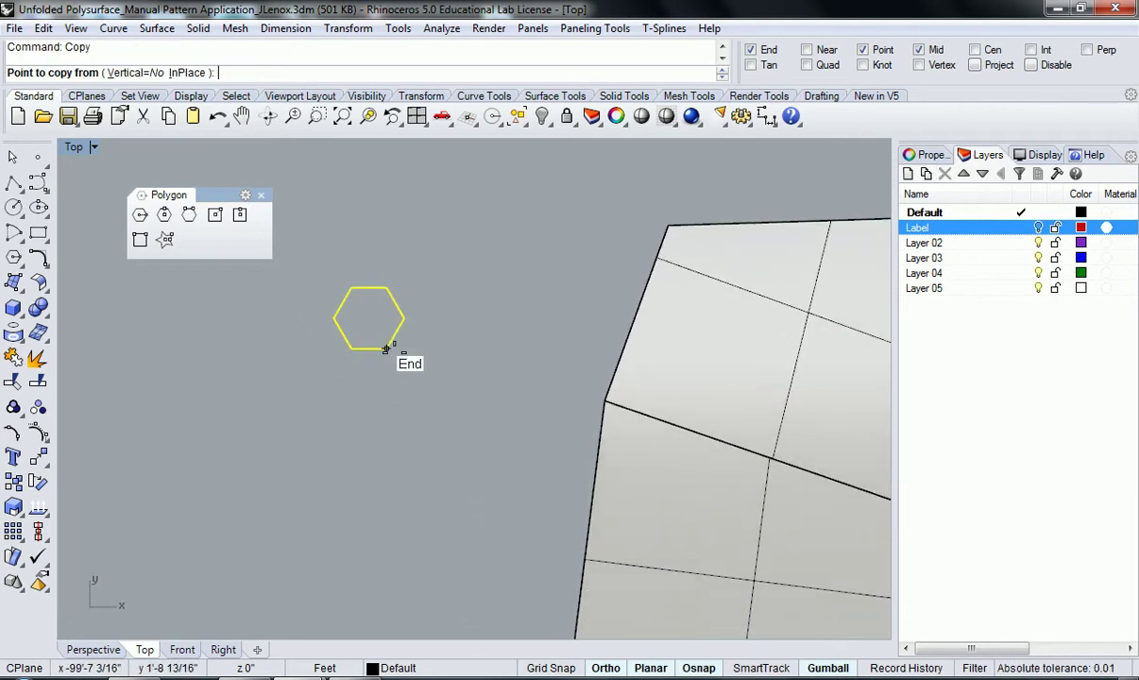
click(418, 324)
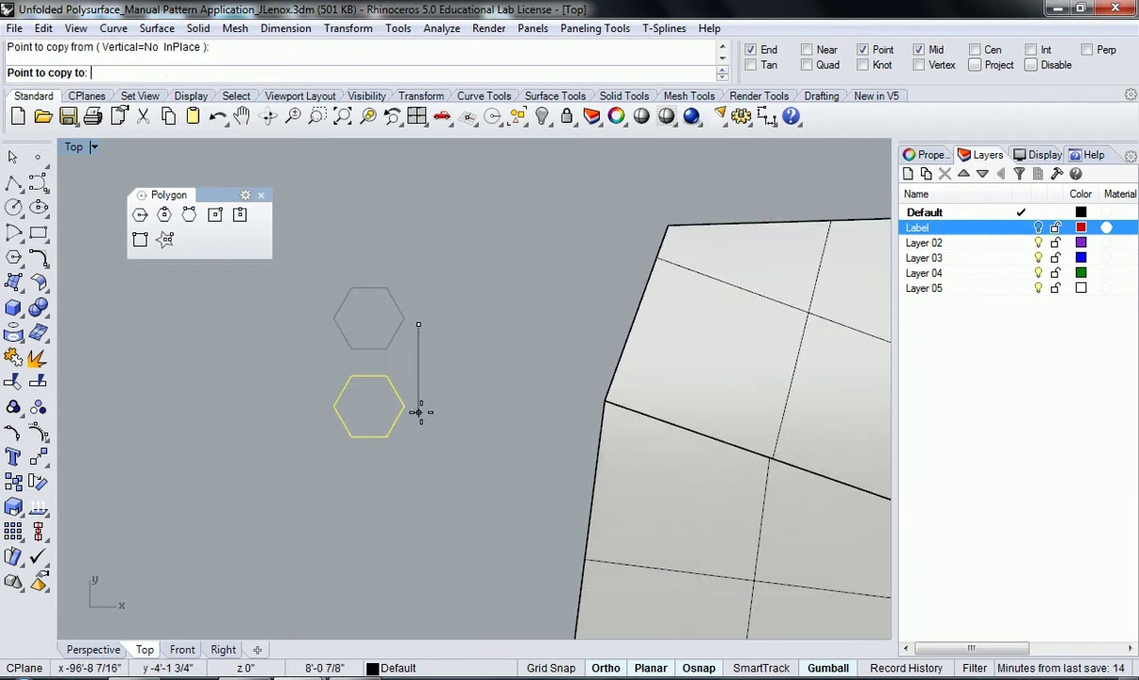
click(418, 412)
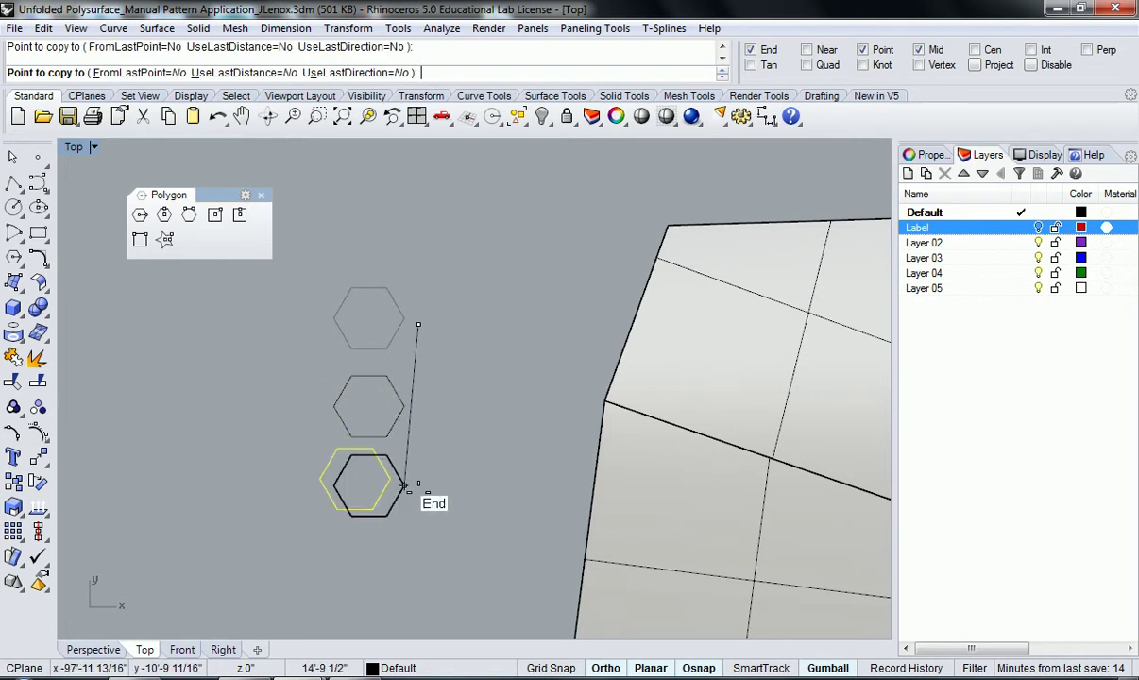
click(415, 488)
key(Return)
- Start scaling the middle hexagon from its center, with Cen as the only active object snap
right_drag(456, 473, 516, 465)
right_drag(462, 408, 522, 370)
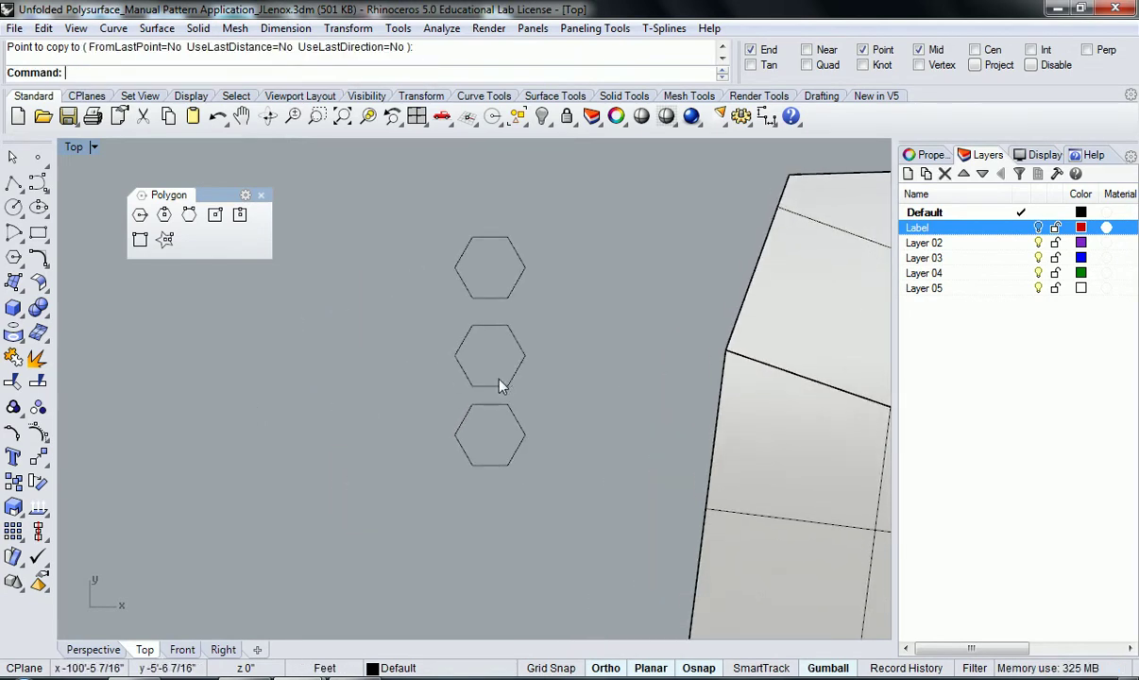
scroll(522, 366, up, 2)
click(524, 356)
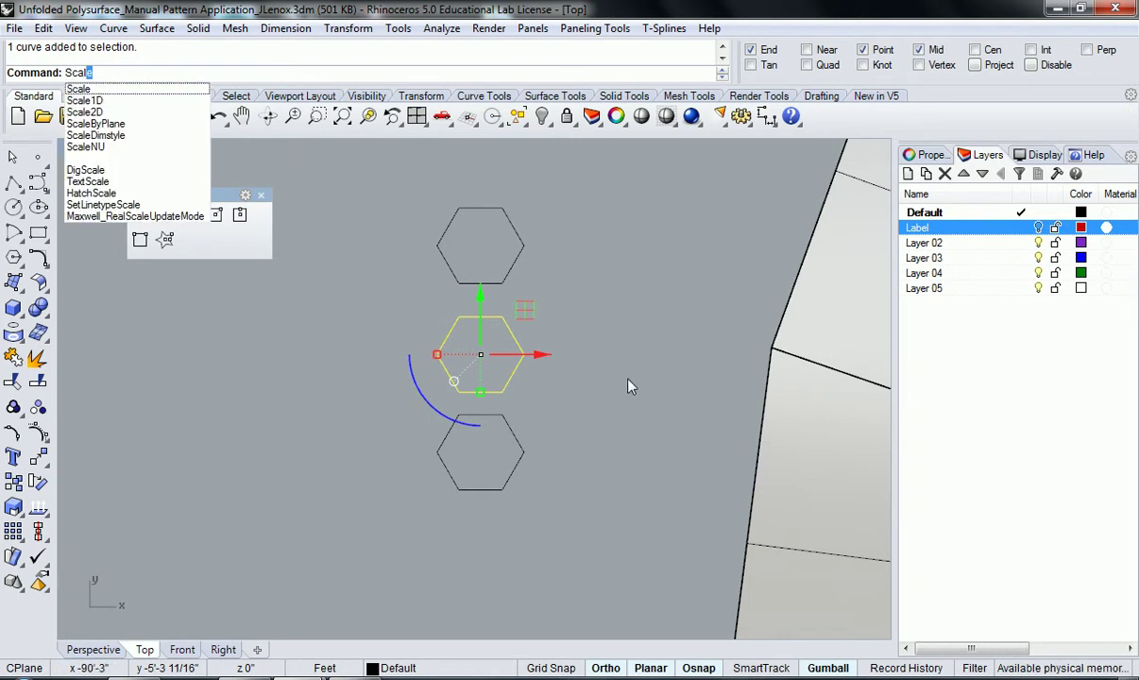
key(Return)
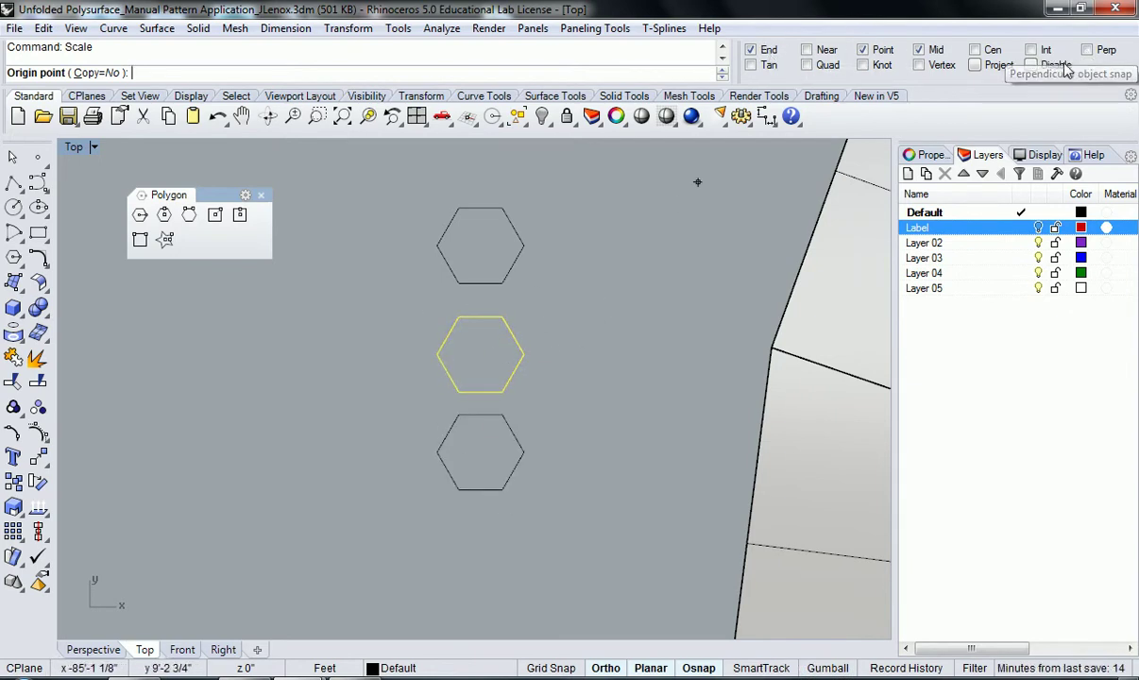
click(977, 52)
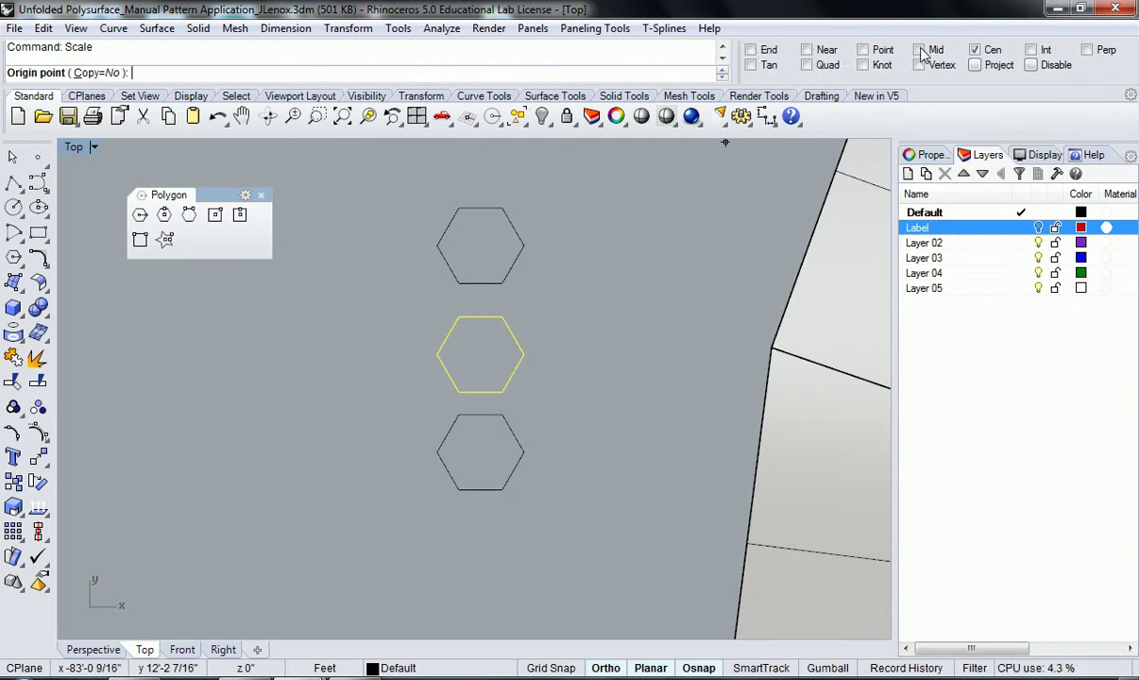
click(862, 50)
click(919, 50)
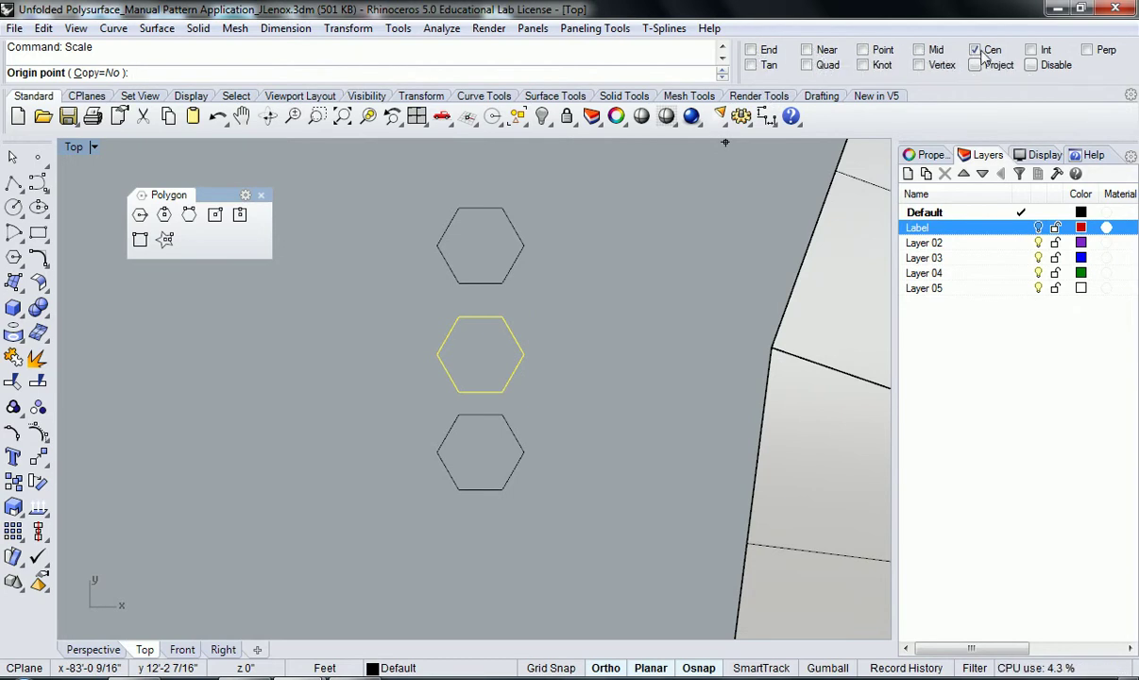
click(481, 354)
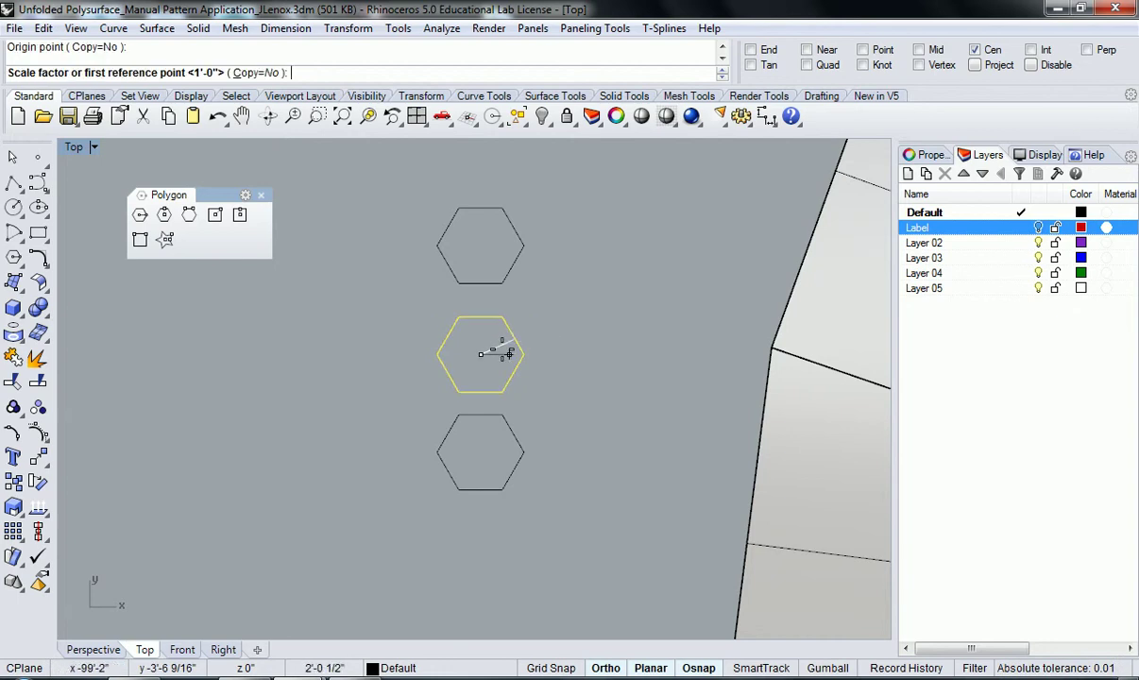
- Enable the End snap and scale the middle hexagon to about half size, using its right-hand corner as reference
scroll(473, 349, up, 4)
right_drag(474, 348, 505, 344)
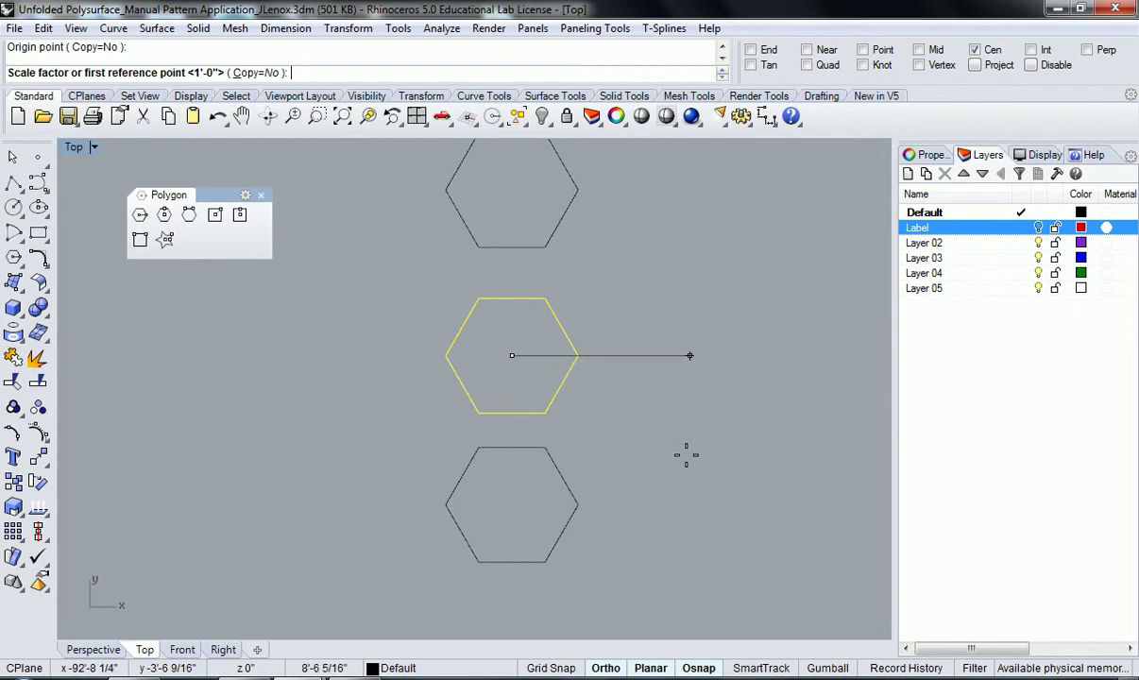
click(751, 50)
click(577, 356)
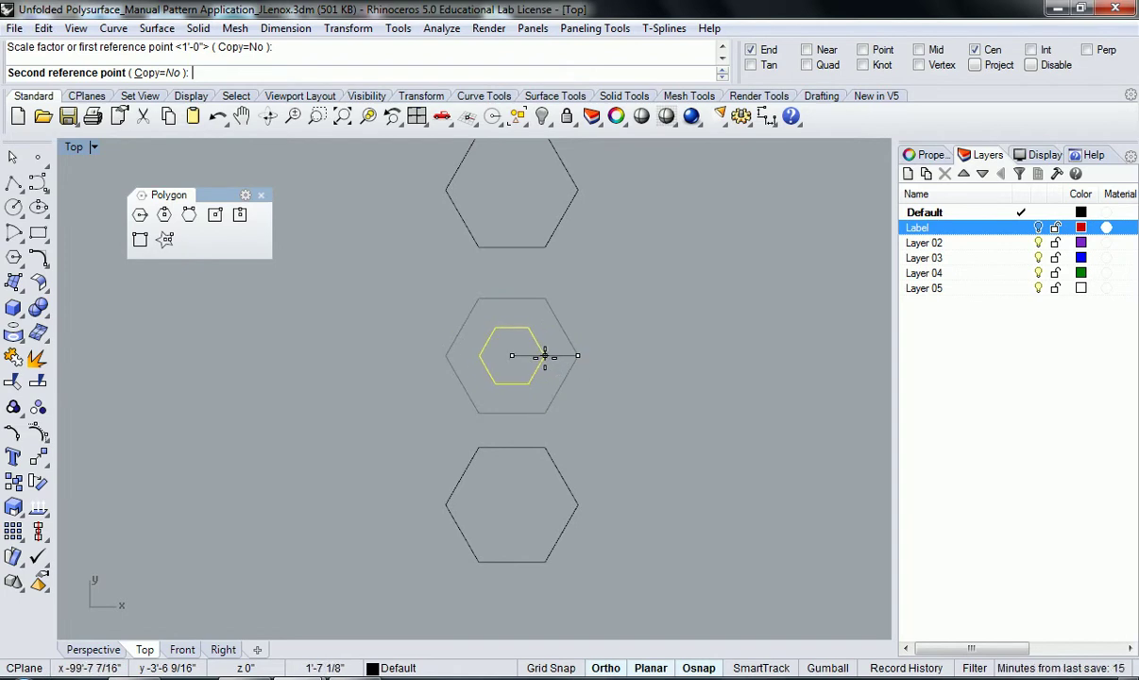
click(544, 355)
- Scale the bottom hexagon from its center to about two thirds of its size, using its right-hand corner as reference
right_drag(587, 330, 568, 317)
right_drag(556, 383, 531, 421)
scroll(544, 368, down, 4)
click(534, 437)
key(Return)
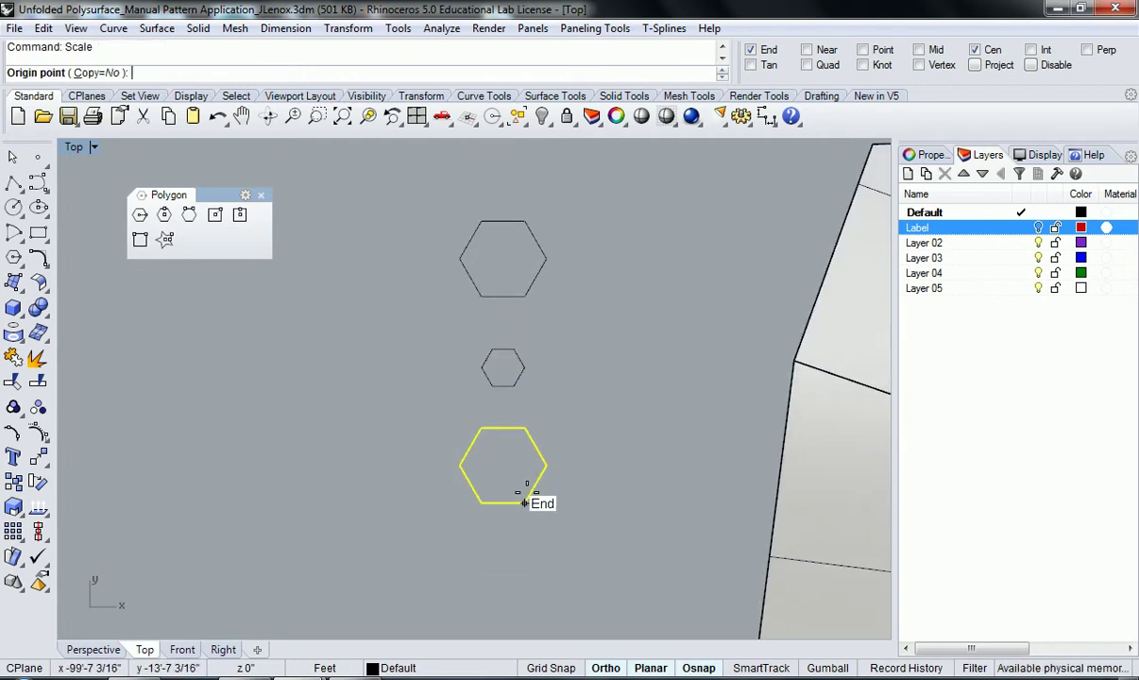
click(516, 485)
click(538, 465)
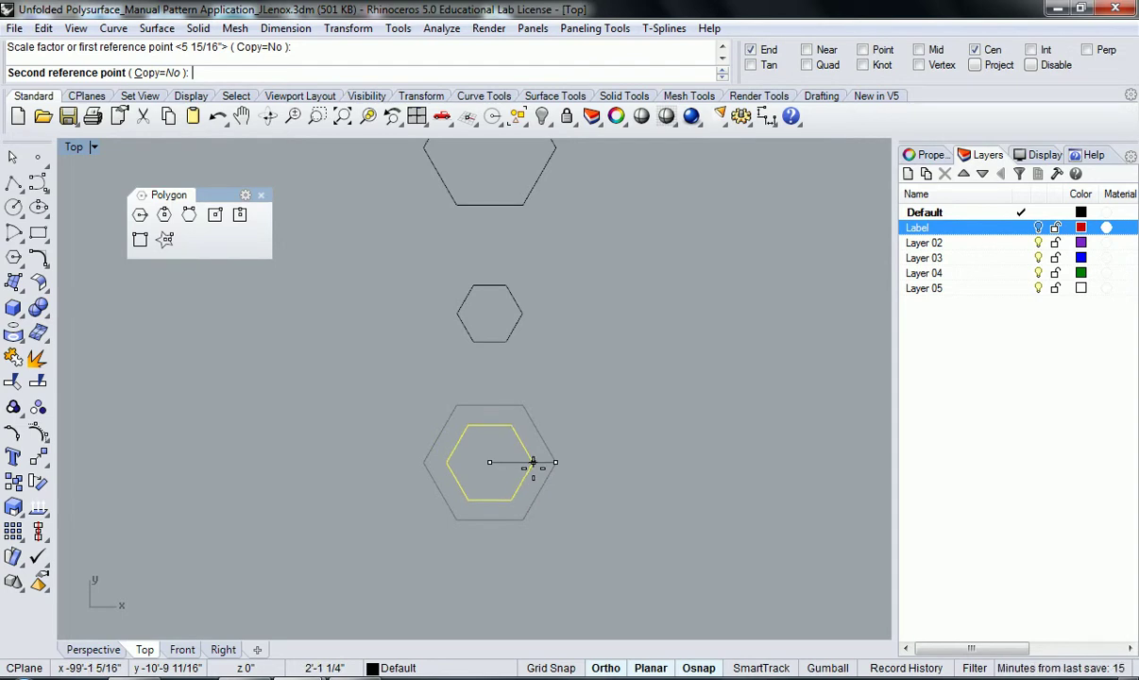
click(533, 462)
- Move the scaled bottom hexagon straight up about 10 feet, between the largest and the smallest hexagon
right_drag(498, 367, 511, 432)
text(m)
key(Return)
click(564, 468)
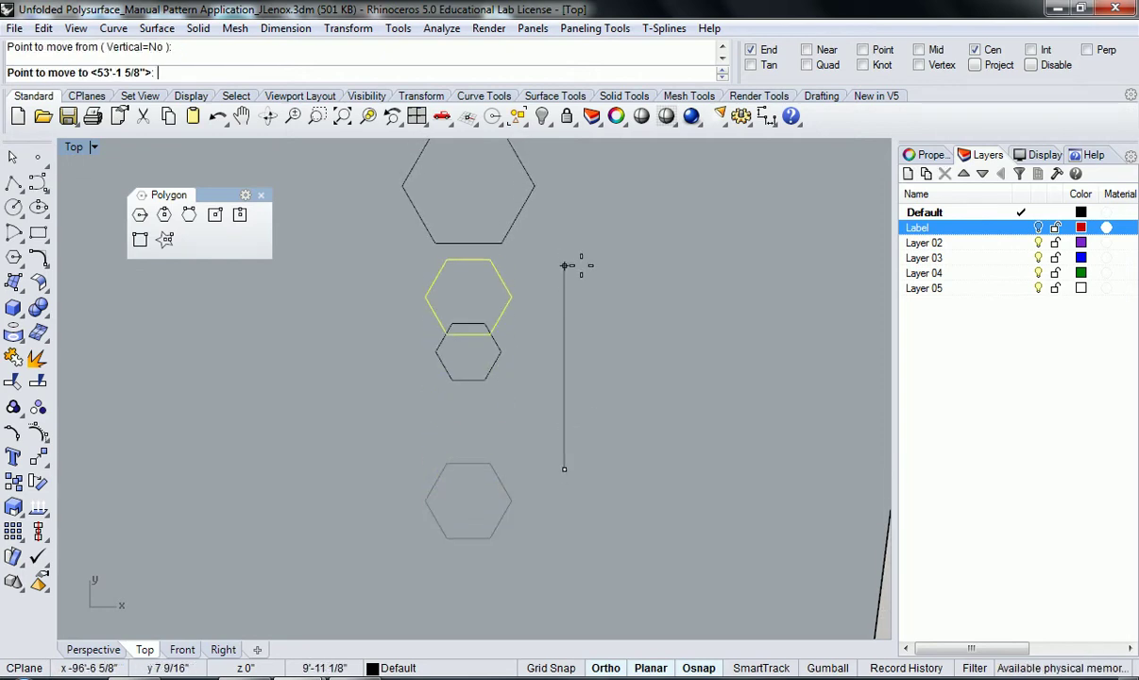
click(580, 265)
key(Escape)
- Move the smallest hexagon straight down, just below the medium one, to finish the column from largest to smallest
right_click(491, 355)
click(495, 352)
key(Return)
click(595, 310)
click(599, 348)
key(Escape)
- Rotate the middle hexagon about its center by about 270 degrees with Ortho off, taking its lower-right corner as reference
scroll(584, 347, down, 2)
right_drag(584, 347, 438, 379)
scroll(506, 403, down, 6)
right_drag(406, 418, 440, 459)
scroll(433, 412, up, 6)
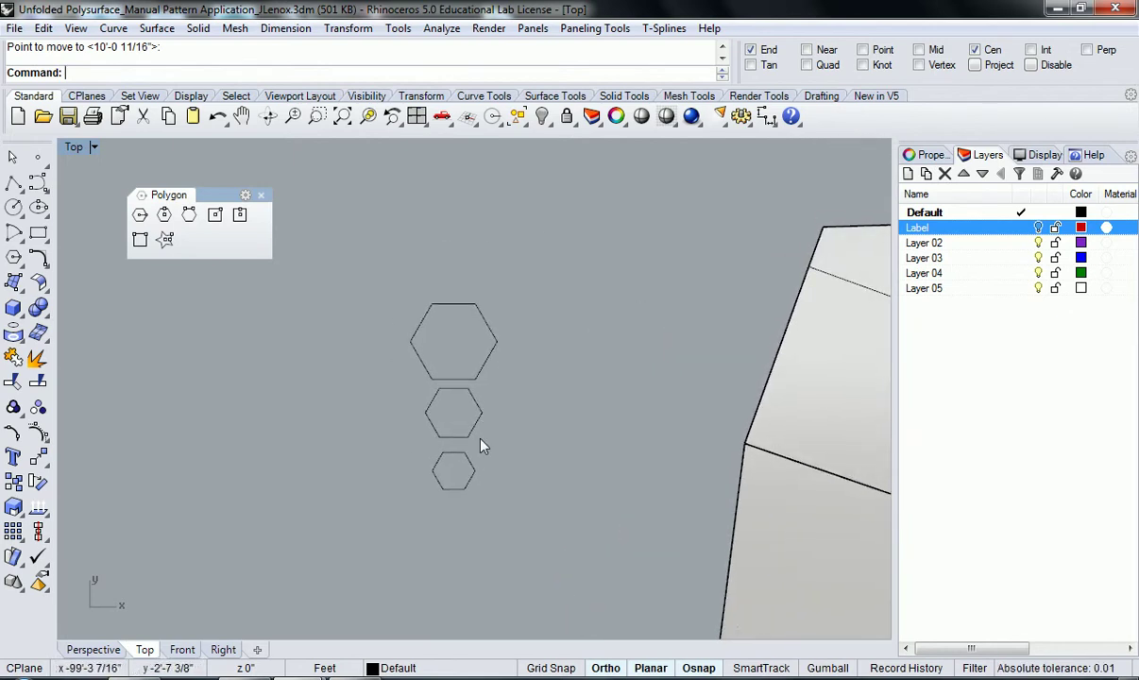
scroll(491, 435, up, 3)
click(472, 404)
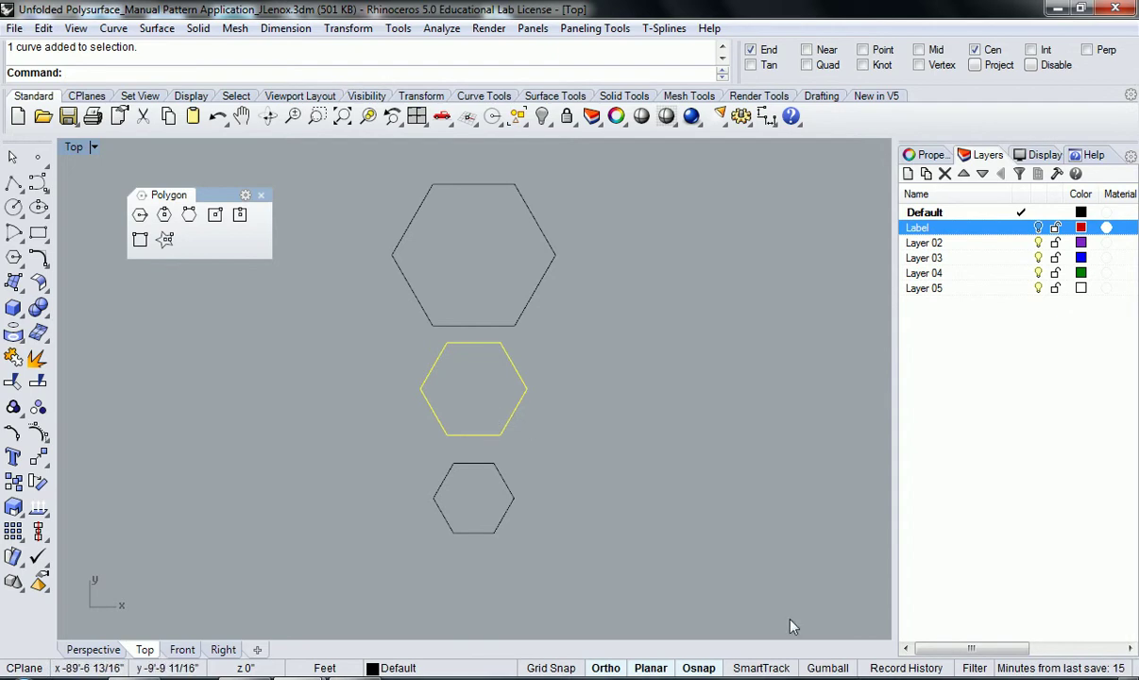
text(Rotat)
key(Return)
click(473, 389)
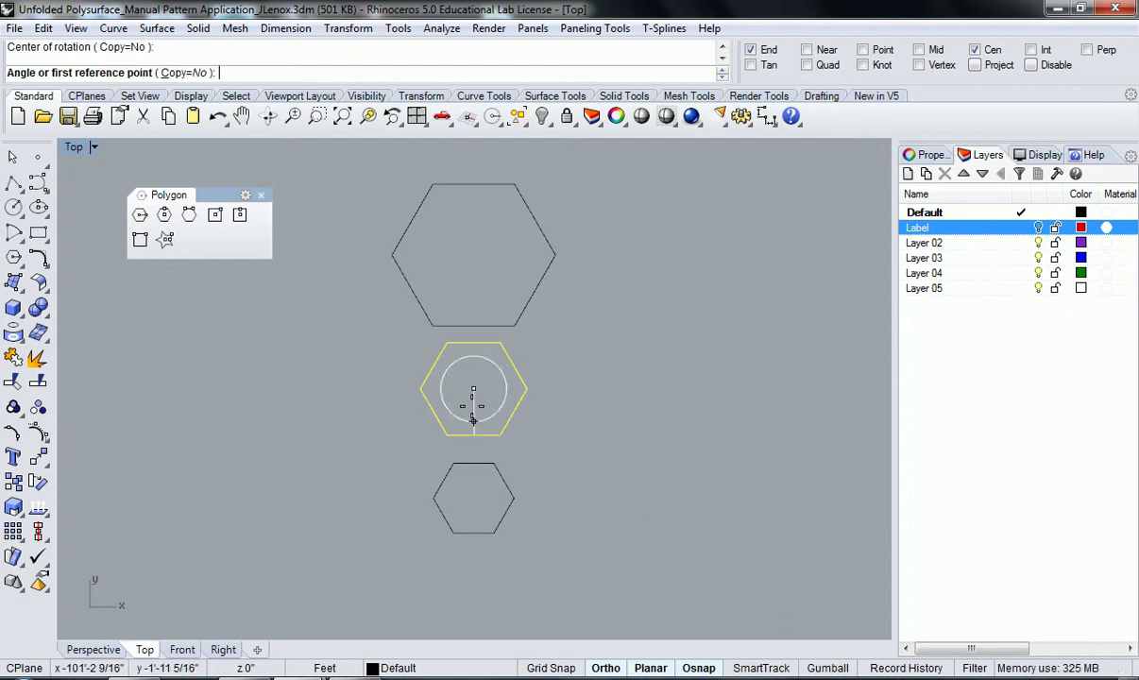
click(499, 434)
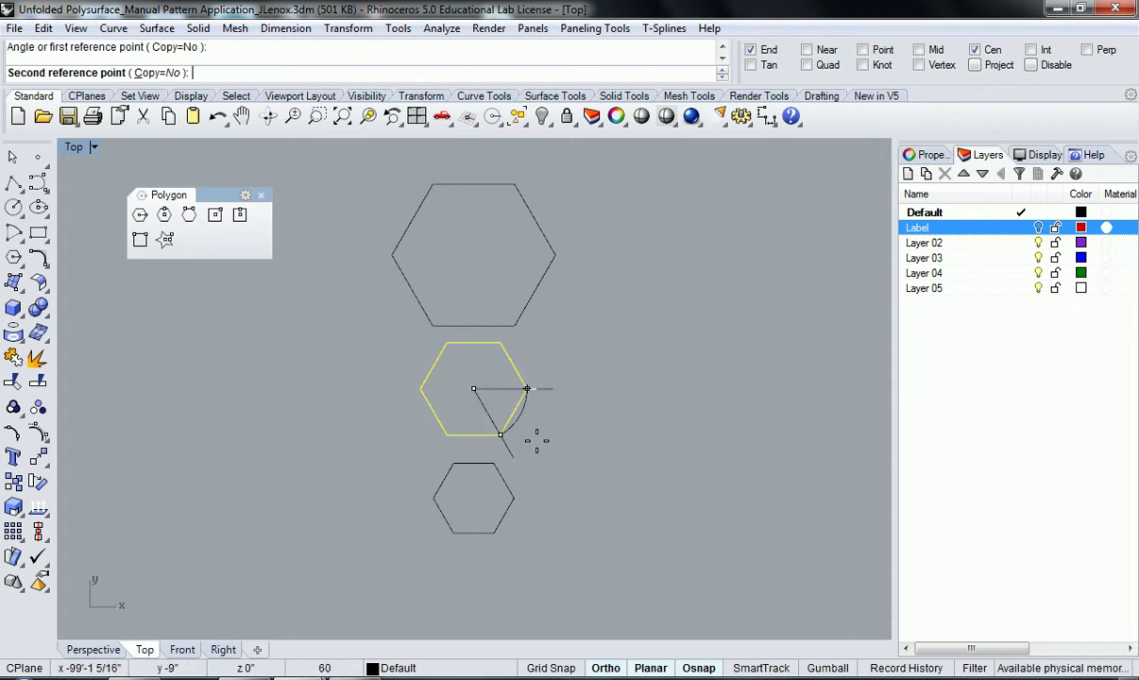
key(F8)
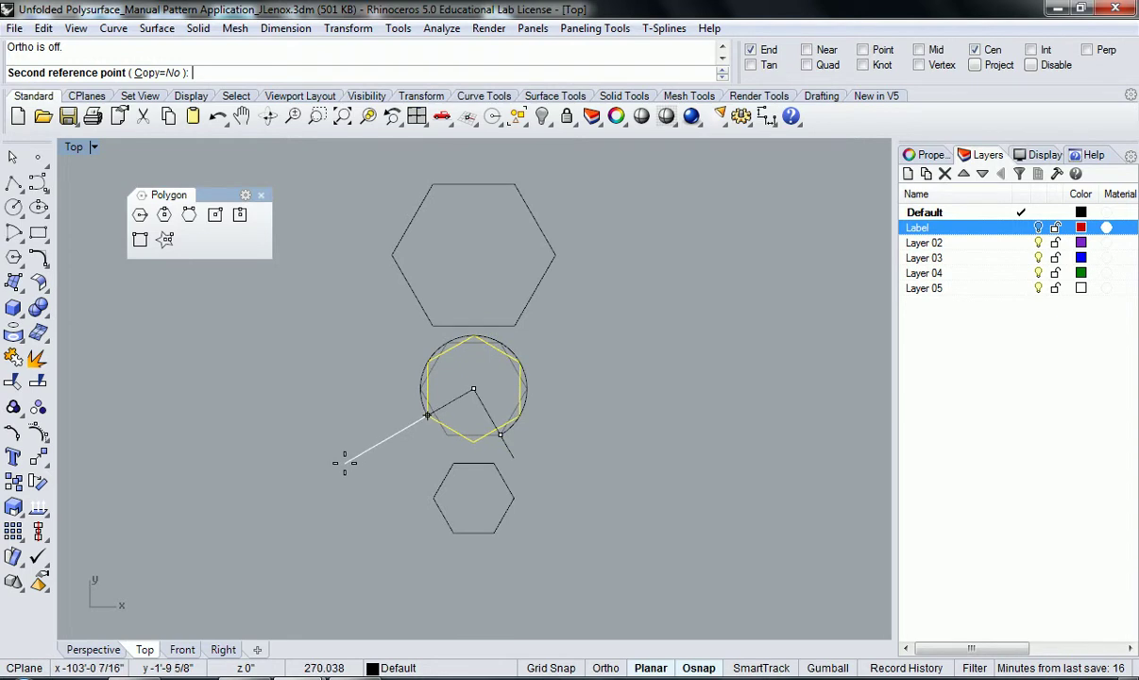
click(344, 461)
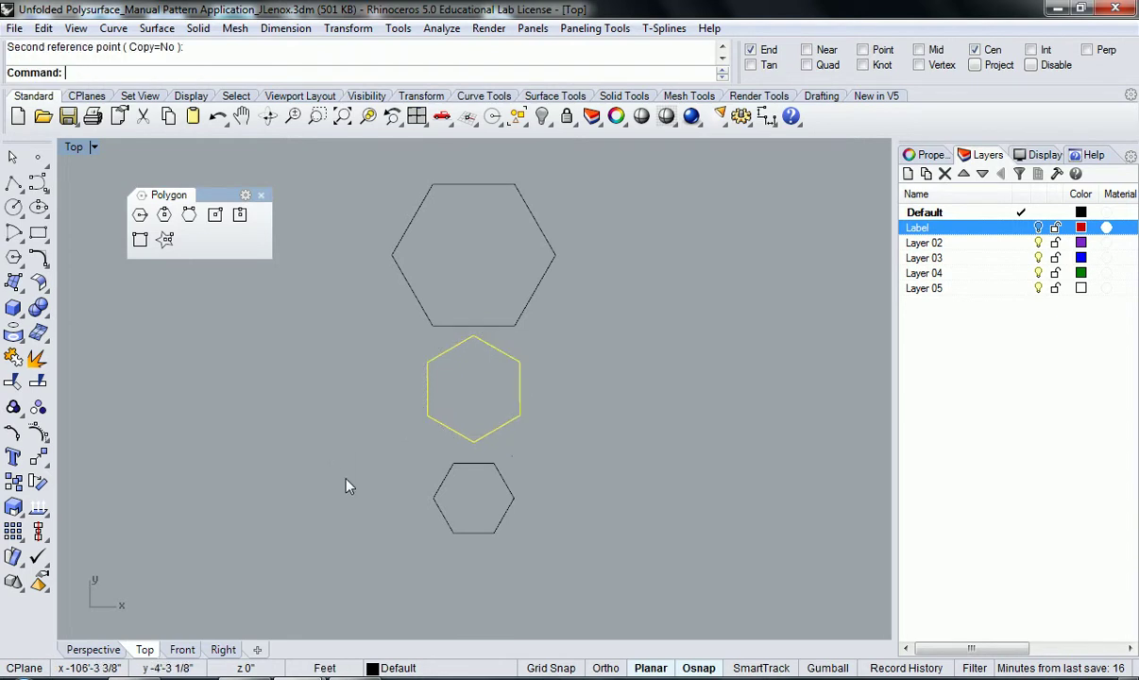
click(524, 287)
key(Escape)
click(502, 488)
right_click(503, 485)
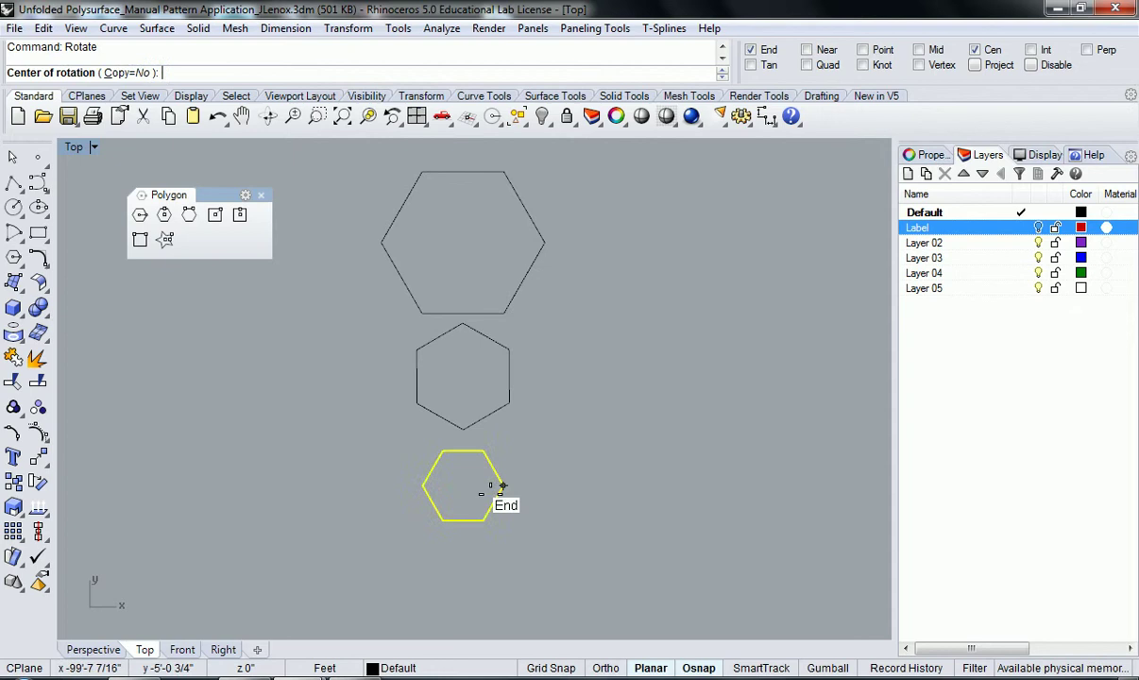
click(453, 500)
scroll(450, 499, up, 1)
key(Escape)
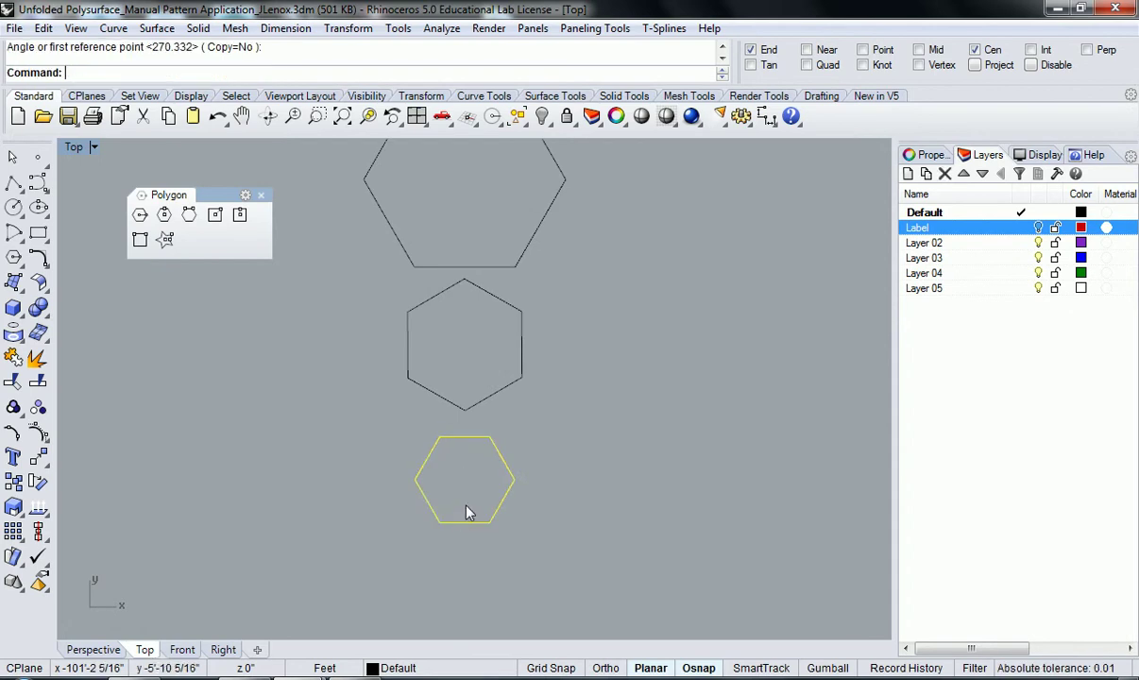
- Rotate the smallest hexagon about its center by about 344 degrees, taking its lower-left corner as reference
key(Return)
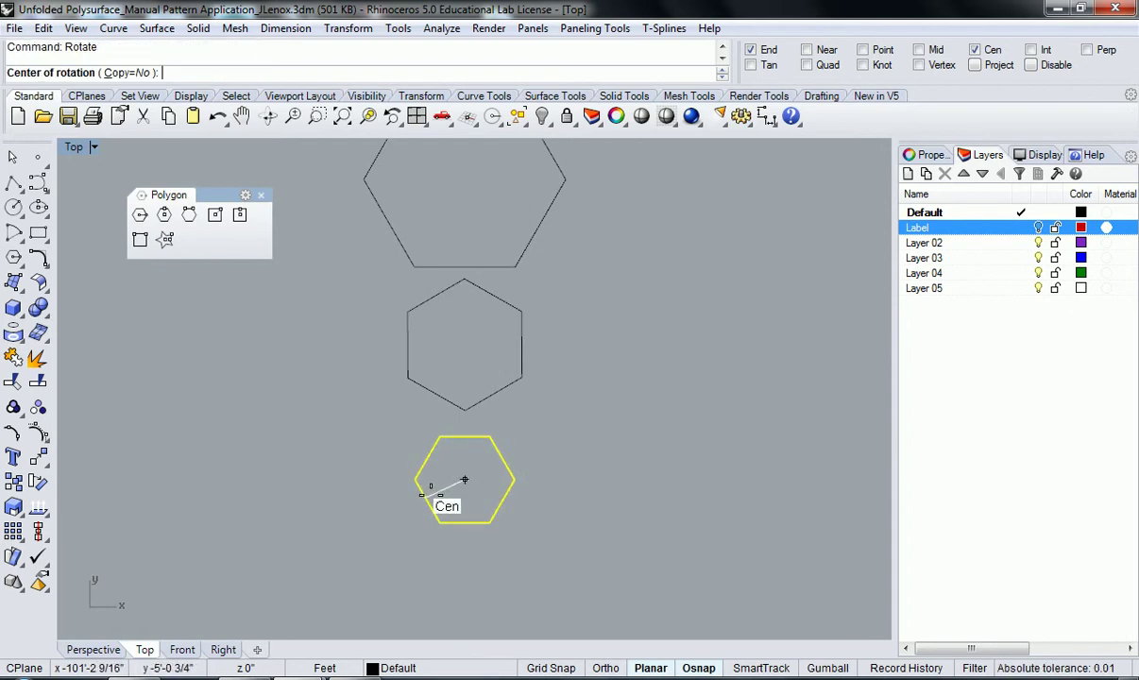
click(435, 491)
click(436, 527)
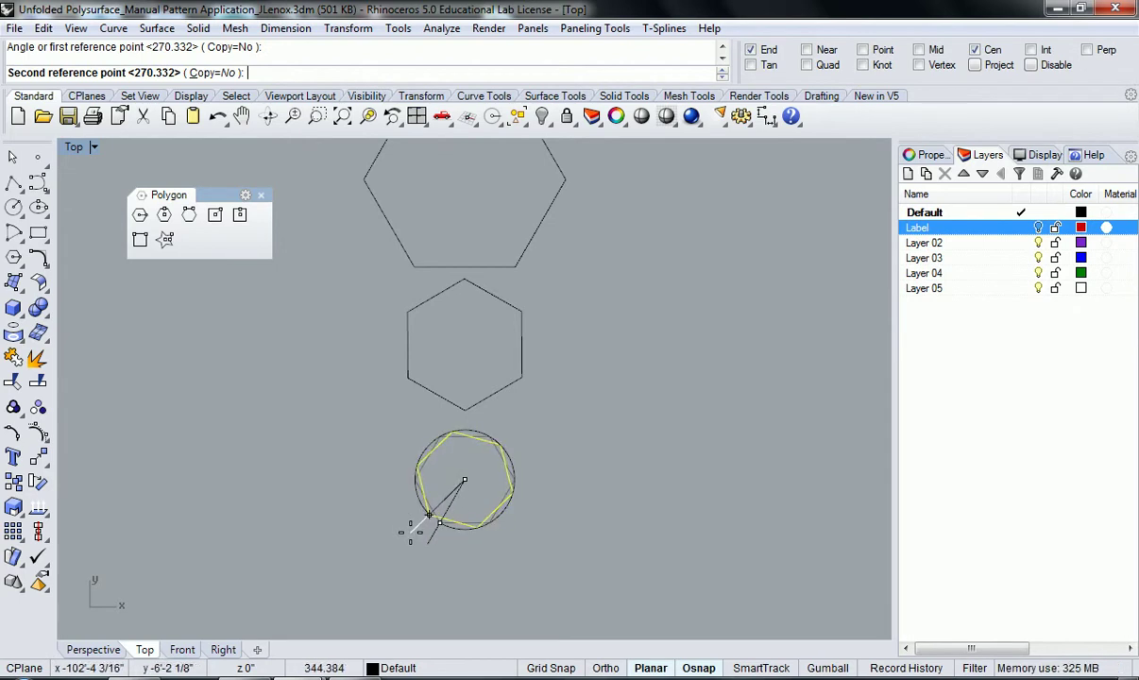
click(427, 515)
key(Escape)
- Examine the three hexagons up close and compare their sizes with the faces of the unfolded polysurface
scroll(673, 471, down, 5)
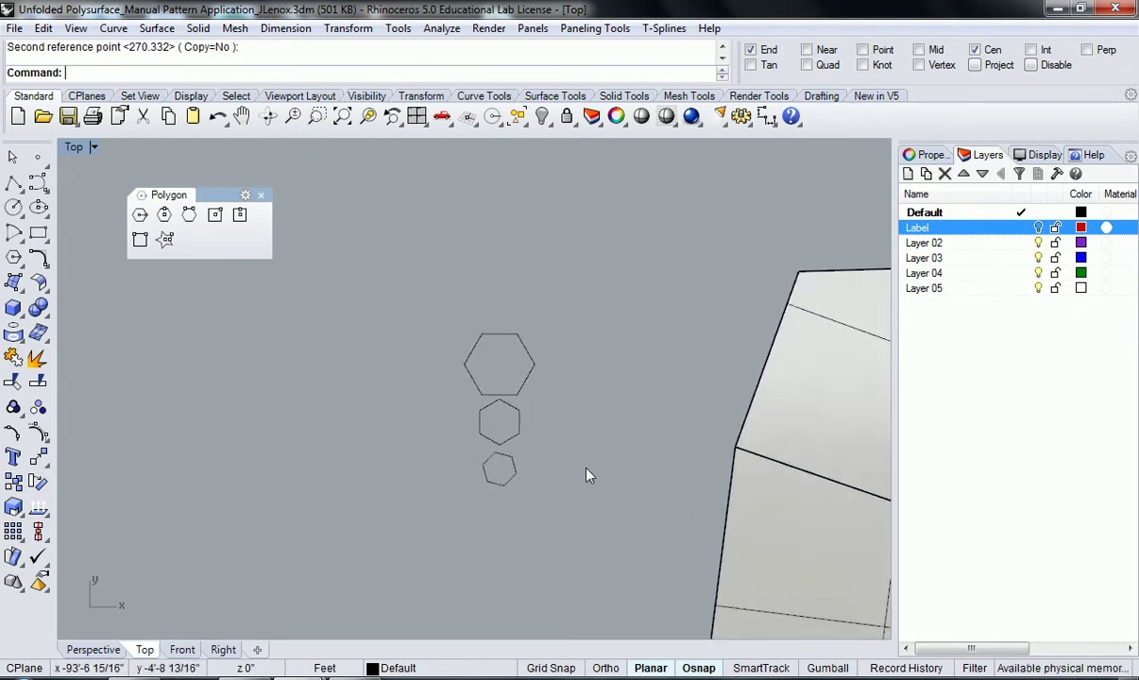
right_drag(597, 482, 424, 455)
scroll(397, 425, up, 5)
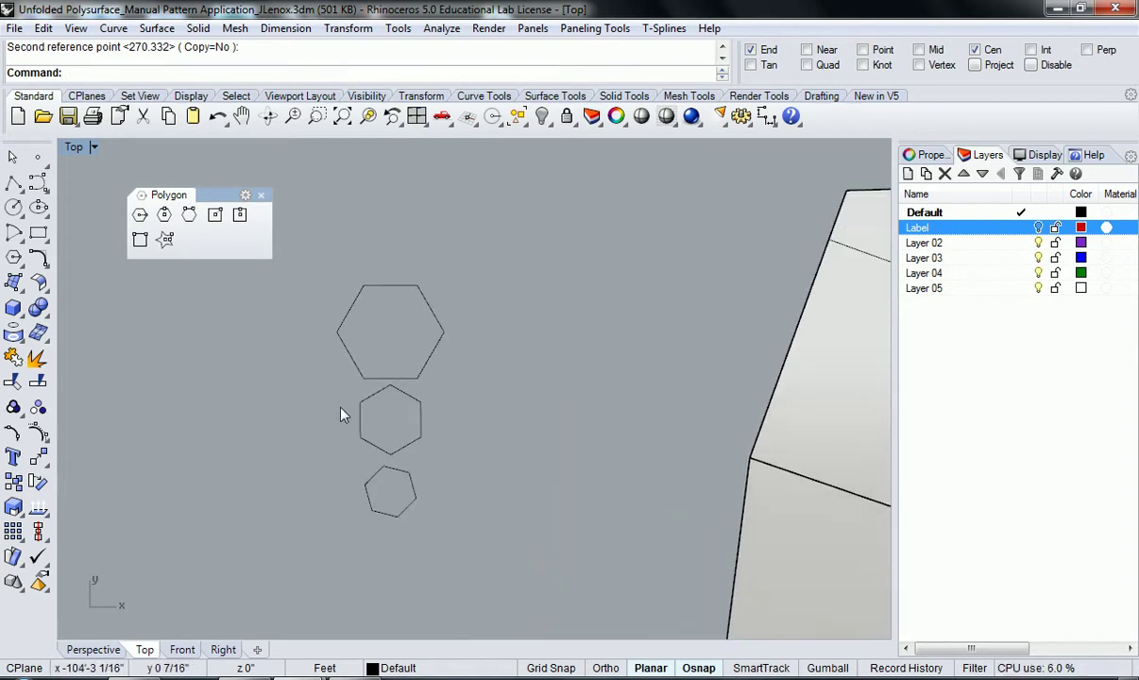
scroll(390, 341, down, 8)
right_drag(468, 386, 310, 394)
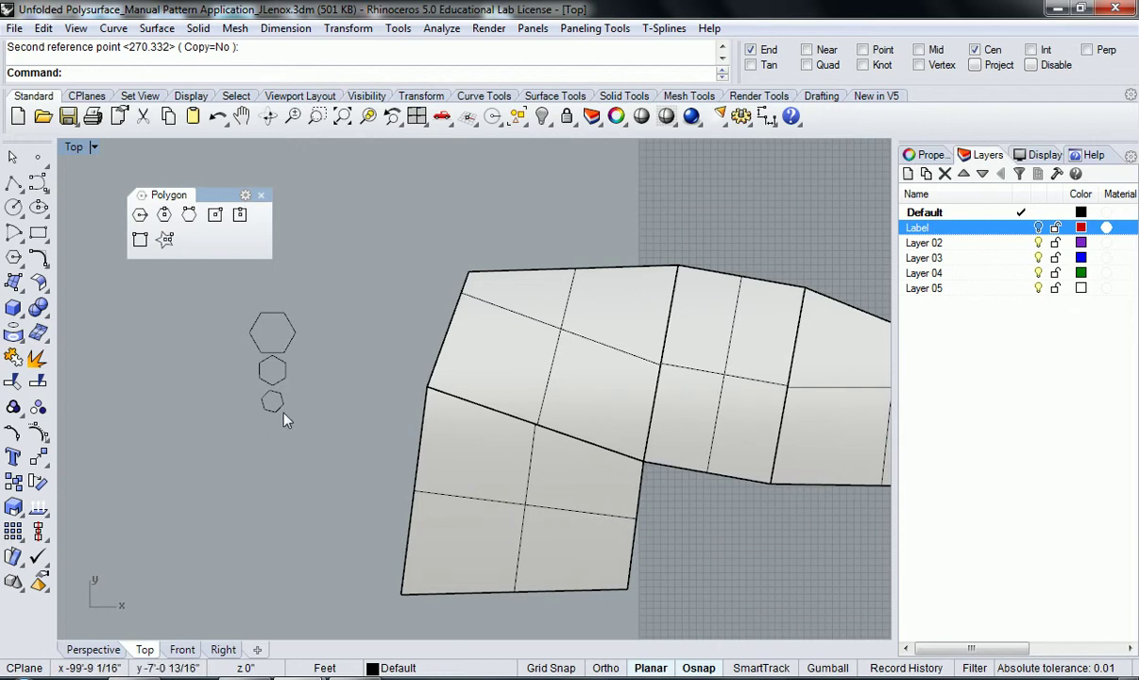
scroll(274, 363, up, 4)
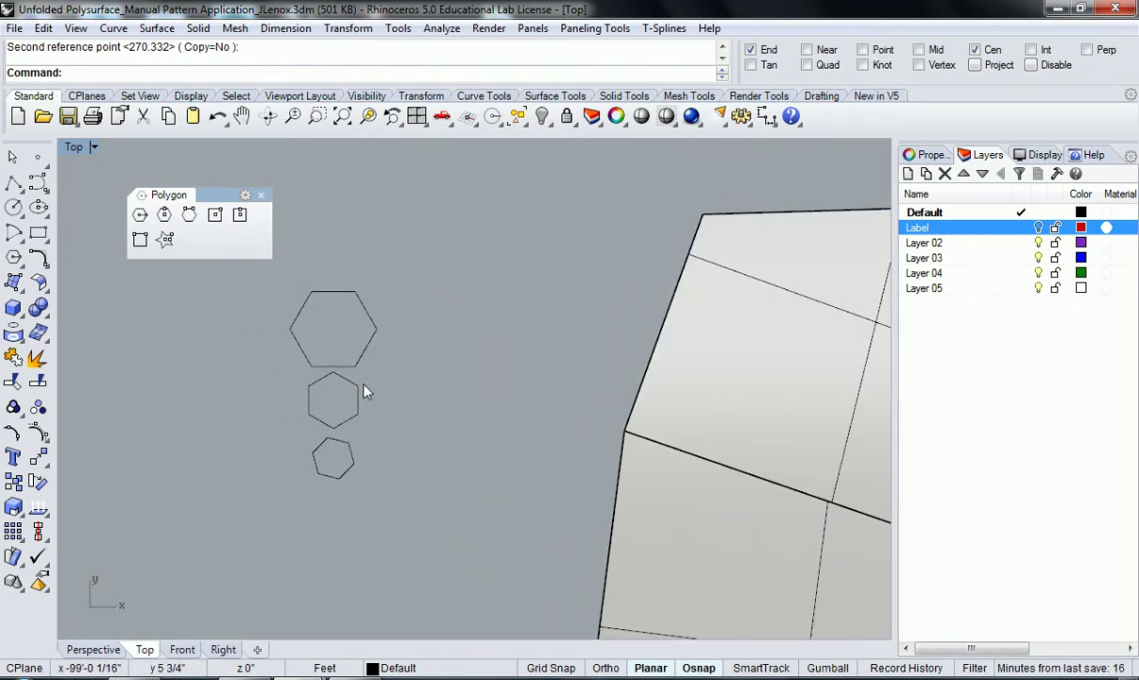
right_drag(365, 386, 389, 381)
scroll(391, 381, up, 4)
scroll(425, 391, down, 10)
right_drag(443, 418, 328, 423)
scroll(429, 428, down, 4)
right_drag(275, 363, 292, 363)
- Close the floating Polygon toolbar and copy the largest hexagon from its center to two spots on the lowest face of the unfolded surface
click(263, 195)
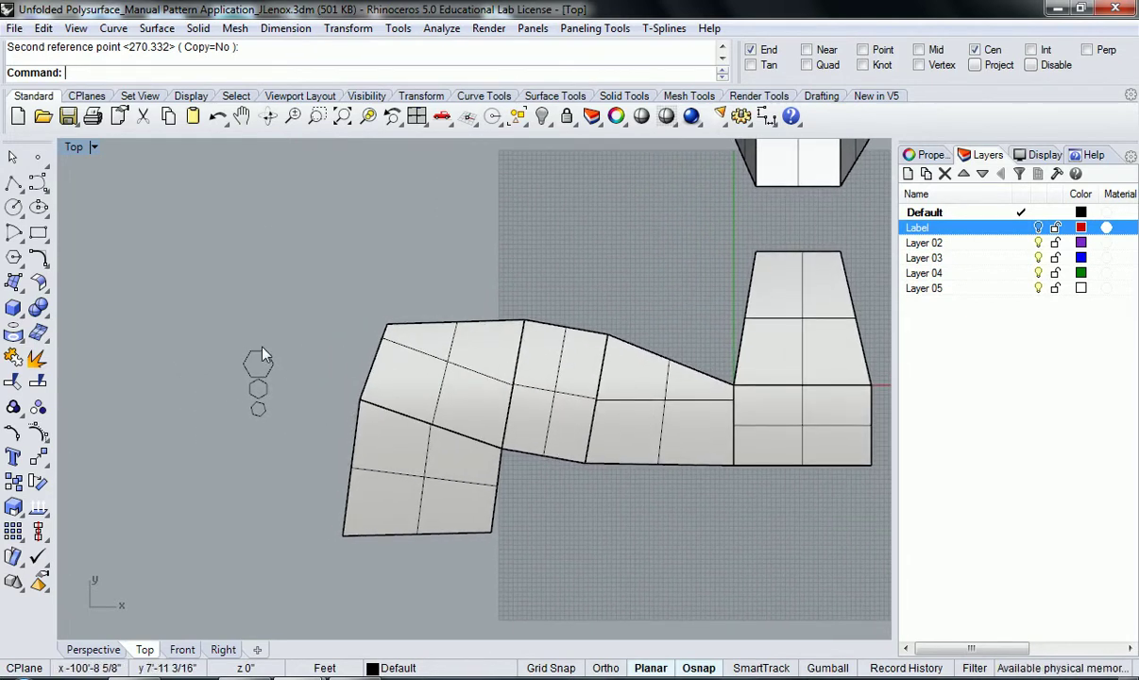
click(248, 360)
right_drag(302, 389, 298, 376)
text(opy)
key(Return)
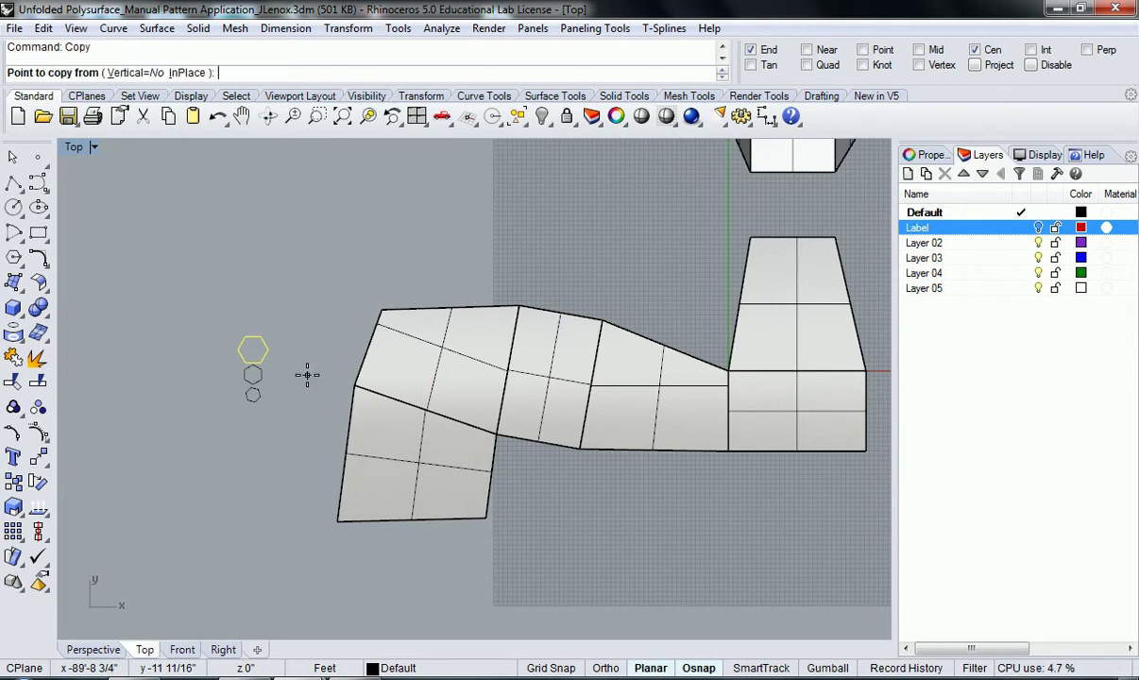
scroll(248, 349, up, 2)
scroll(247, 349, up, 2)
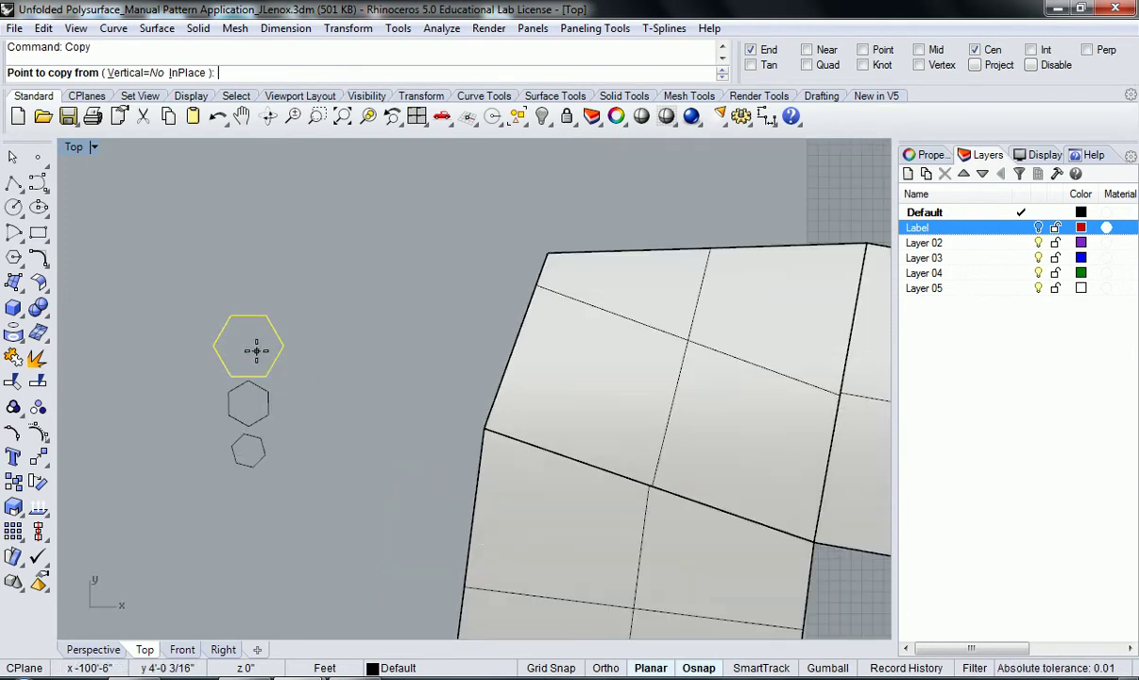
click(247, 346)
scroll(250, 349, down, 3)
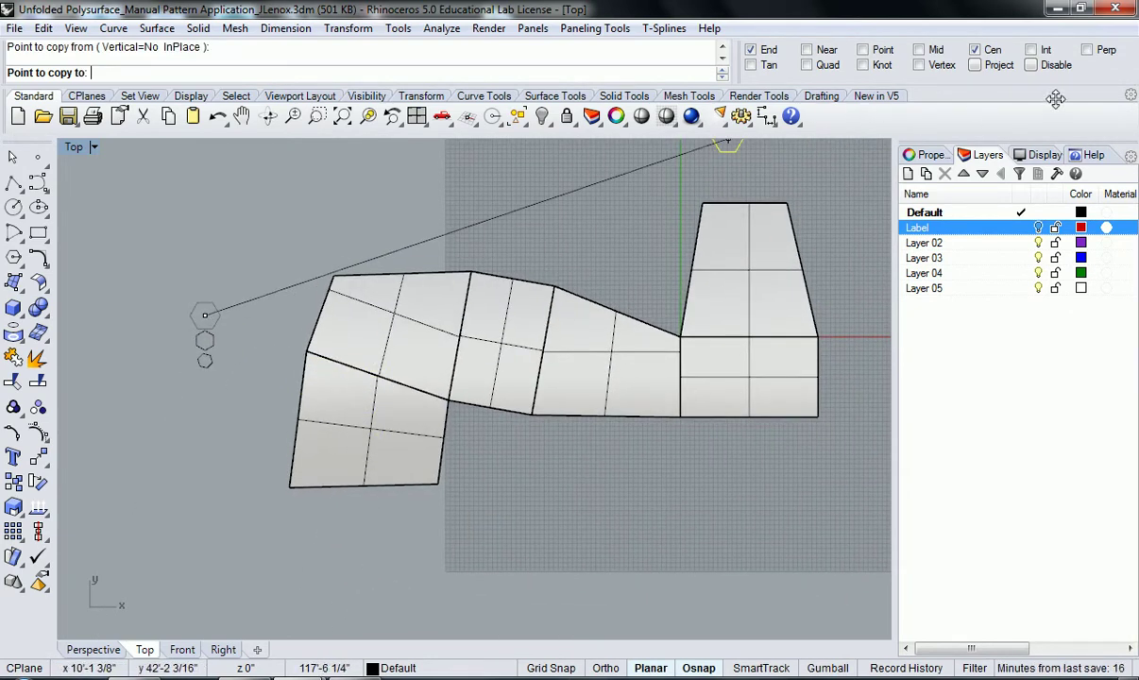
scroll(366, 430, up, 2)
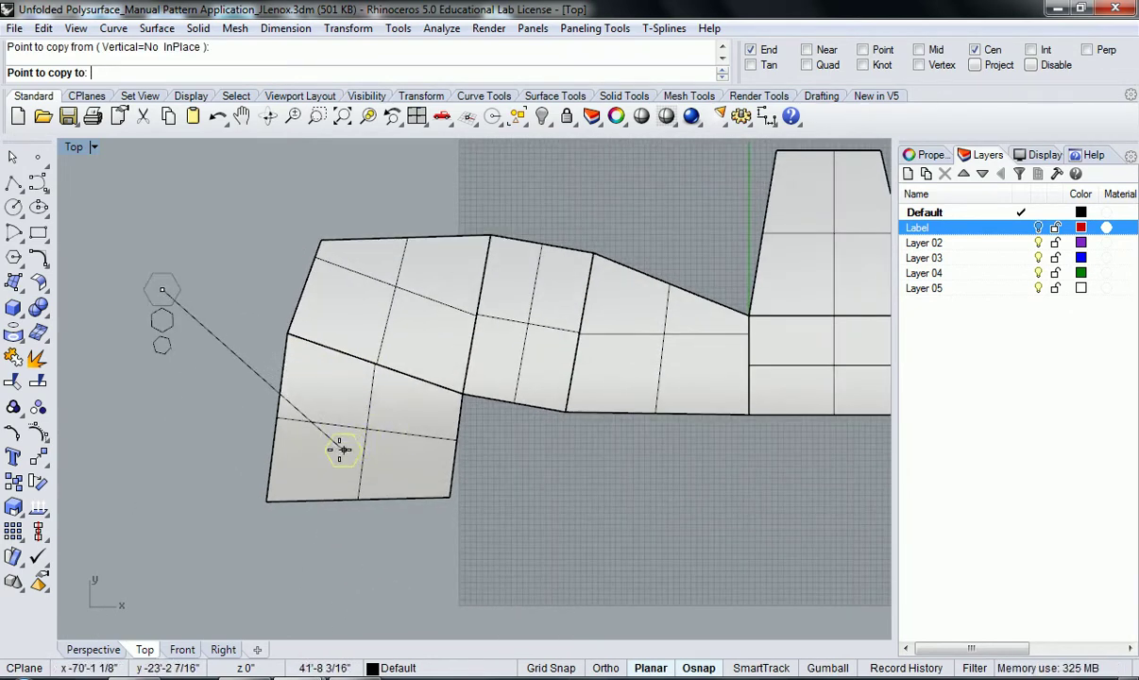
click(330, 450)
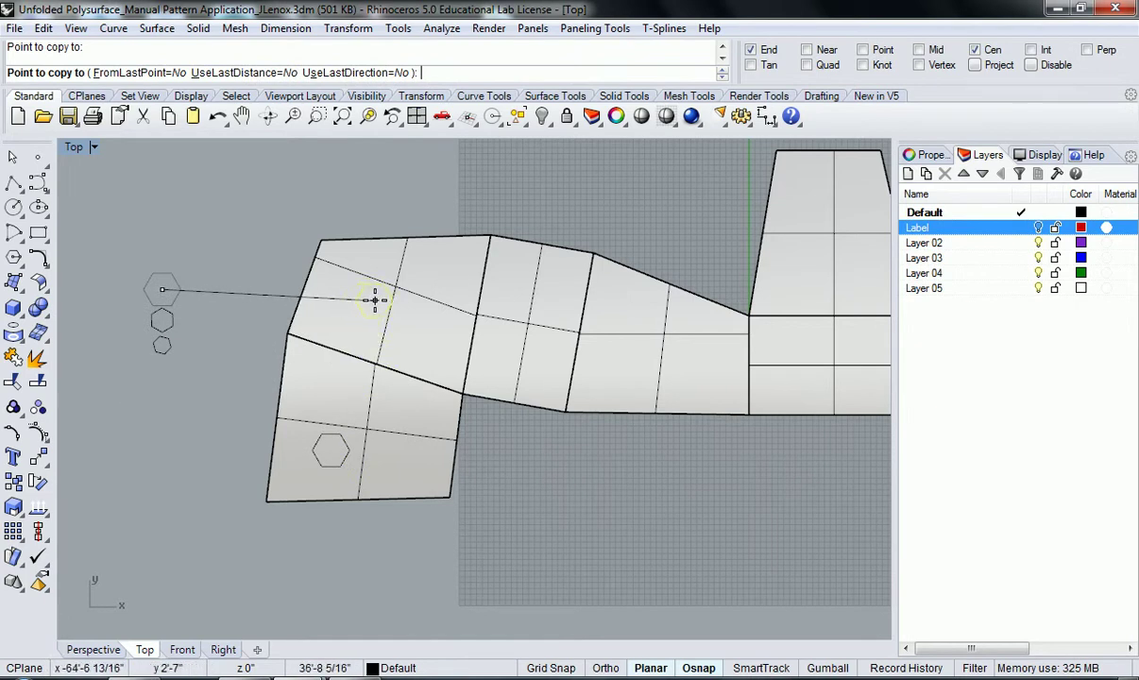
click(399, 403)
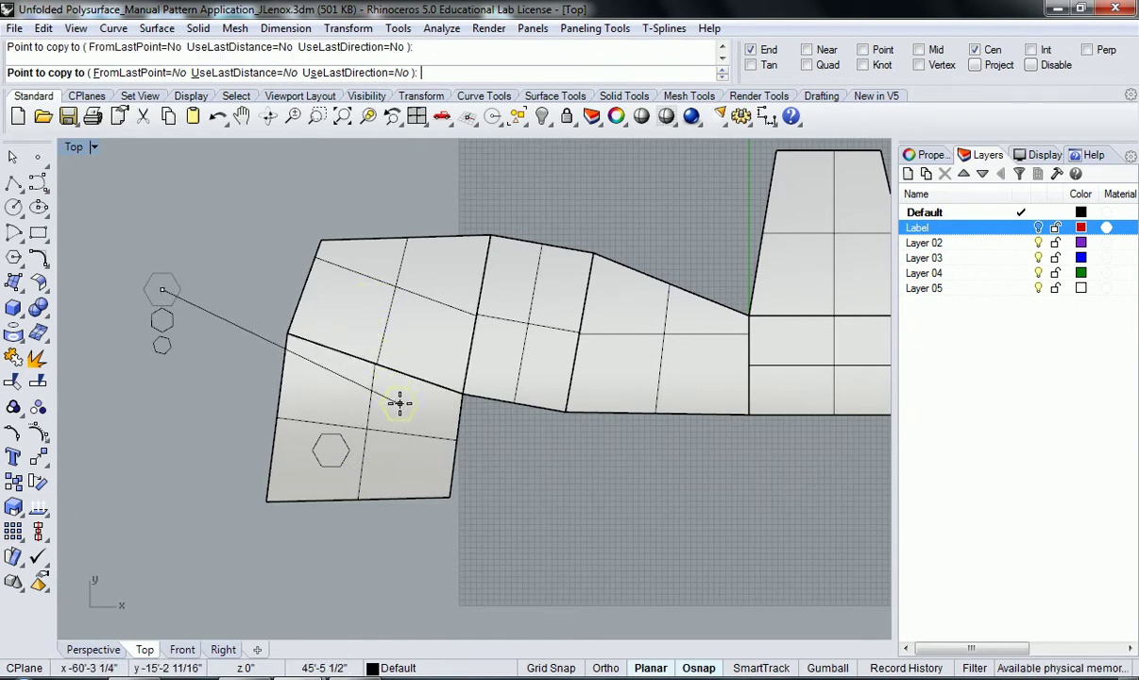
- Place five more hexagon copies: two on the upper-left face, one on the narrow face beside it and two on the tapering face
click(376, 314)
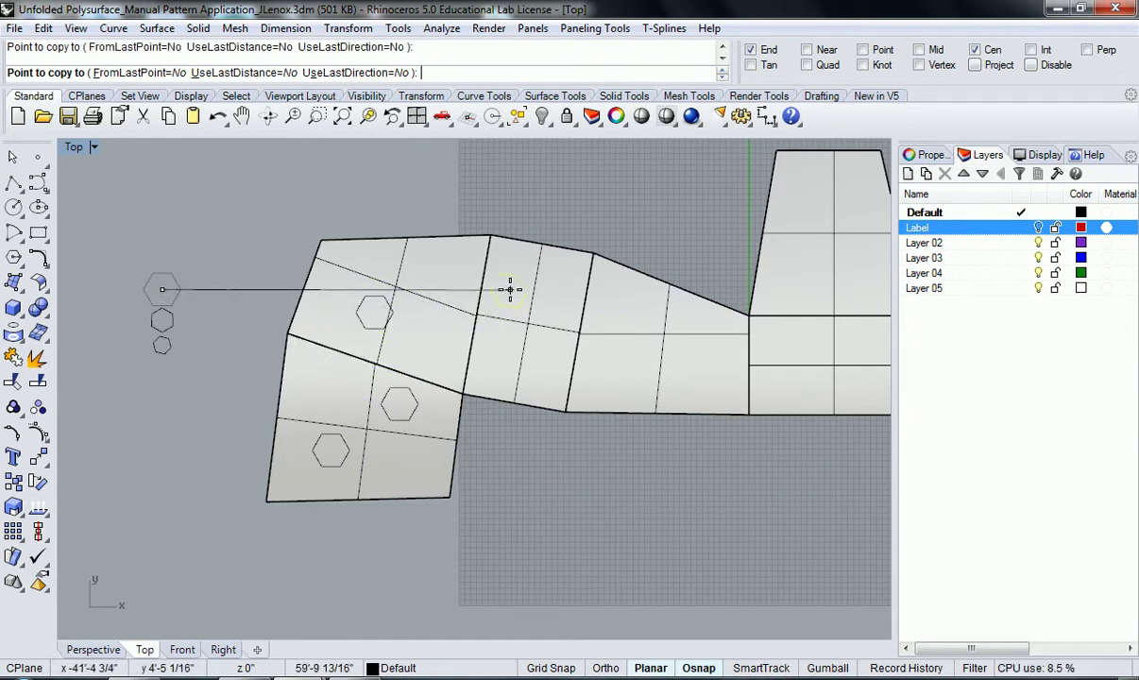
click(458, 277)
click(532, 359)
right_drag(594, 371, 478, 358)
click(502, 301)
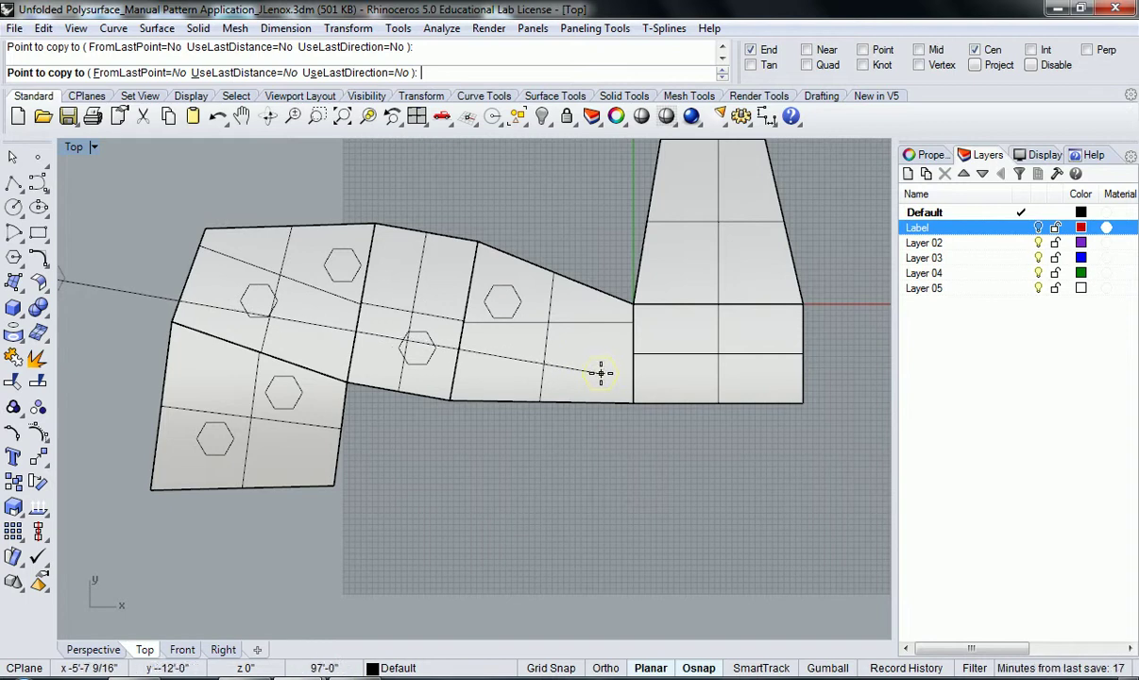
click(556, 354)
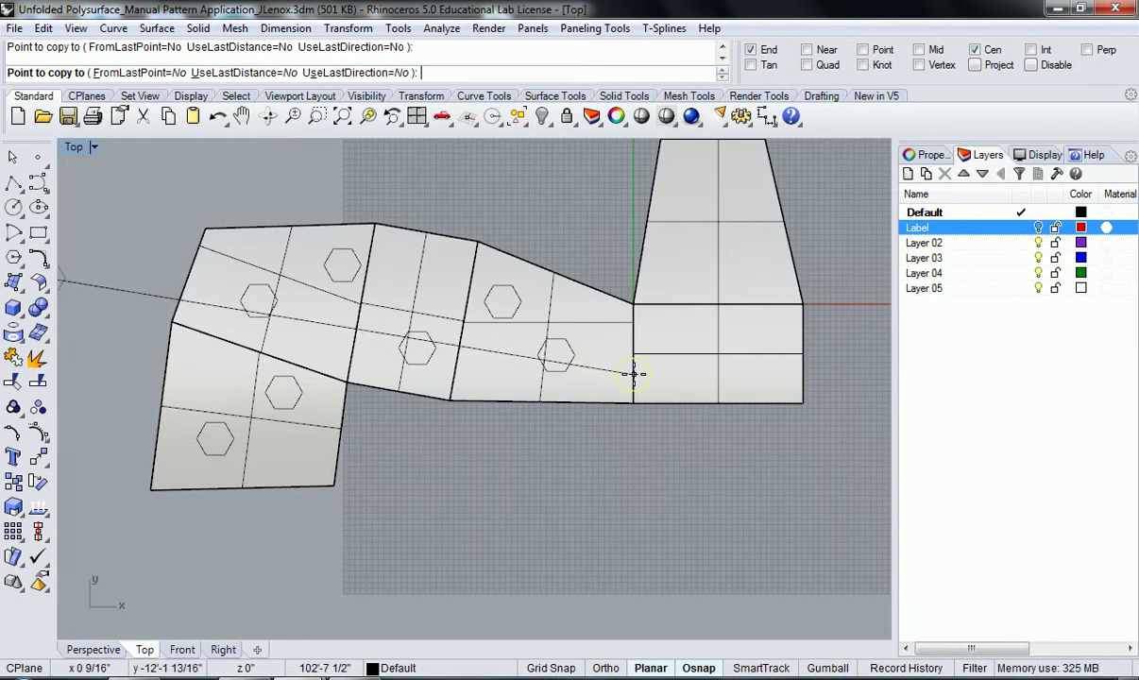
- Place hexagon copies across the left and upper edges of the rectangular face and two more inside the trapezoidal face above it
click(633, 374)
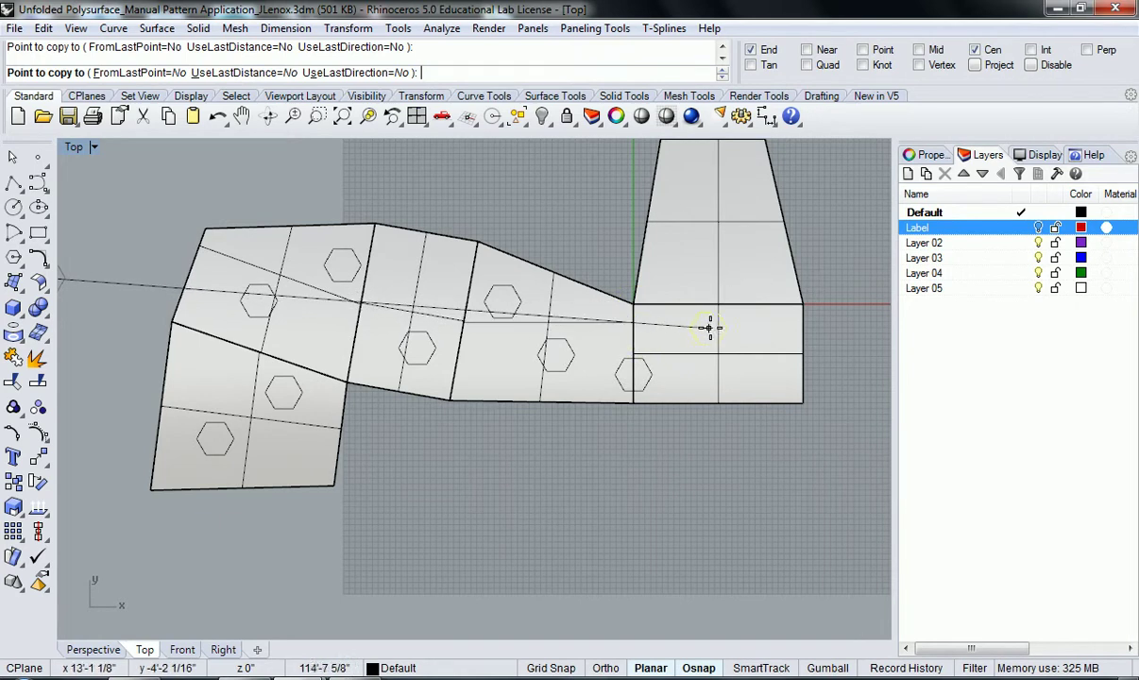
click(689, 304)
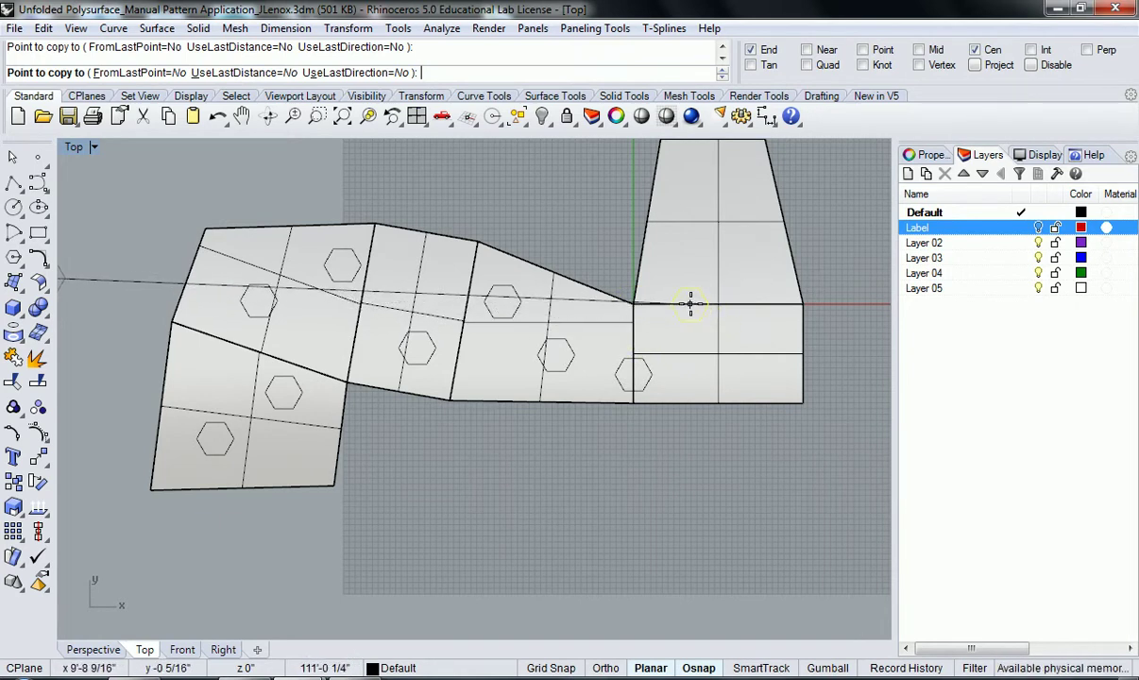
click(747, 232)
click(692, 185)
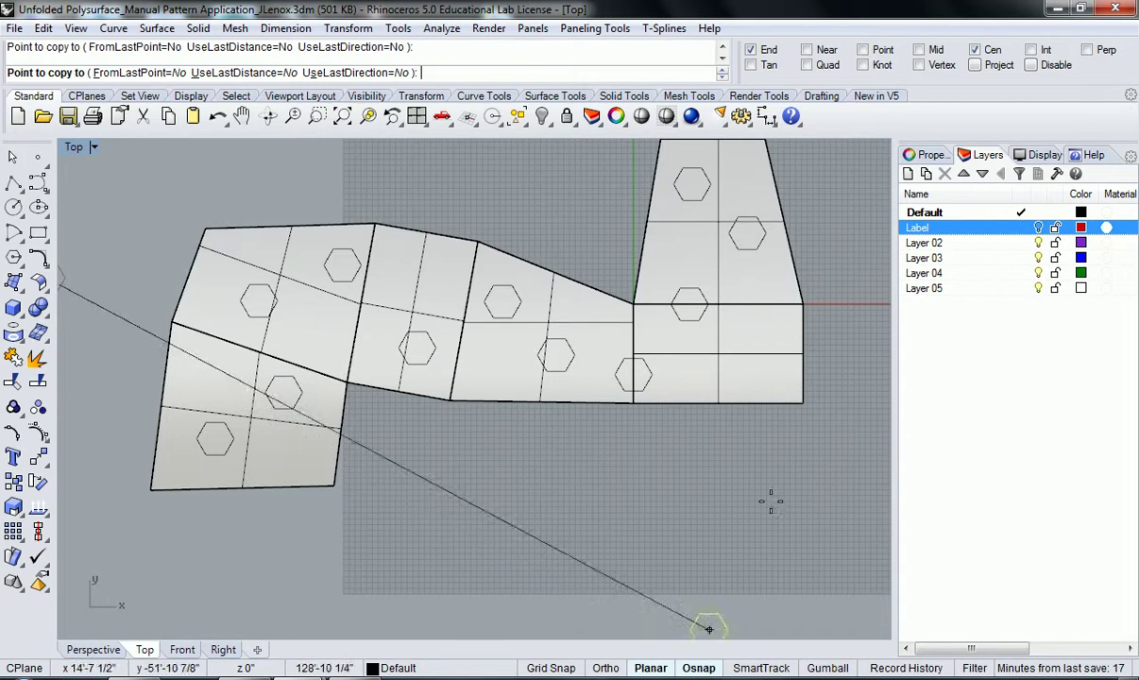
- Disable object snaps, place two more hexagon copies across the right and lower edges of the upper-left face, and end the copying
click(1030, 64)
right_drag(454, 283, 536, 304)
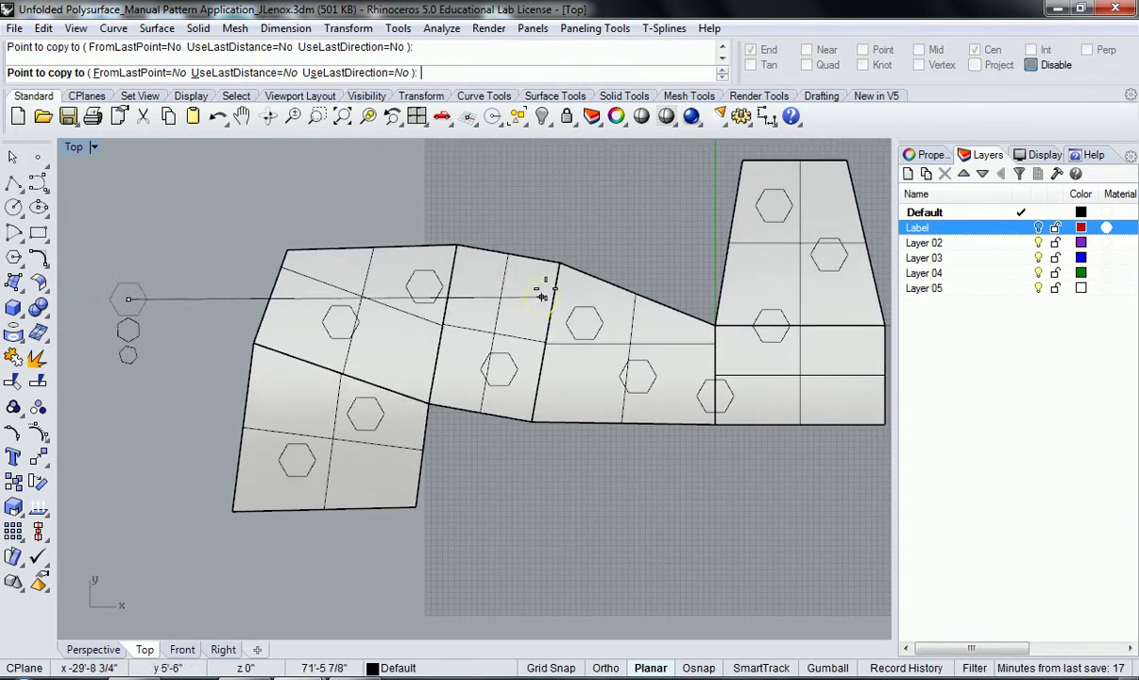
click(435, 351)
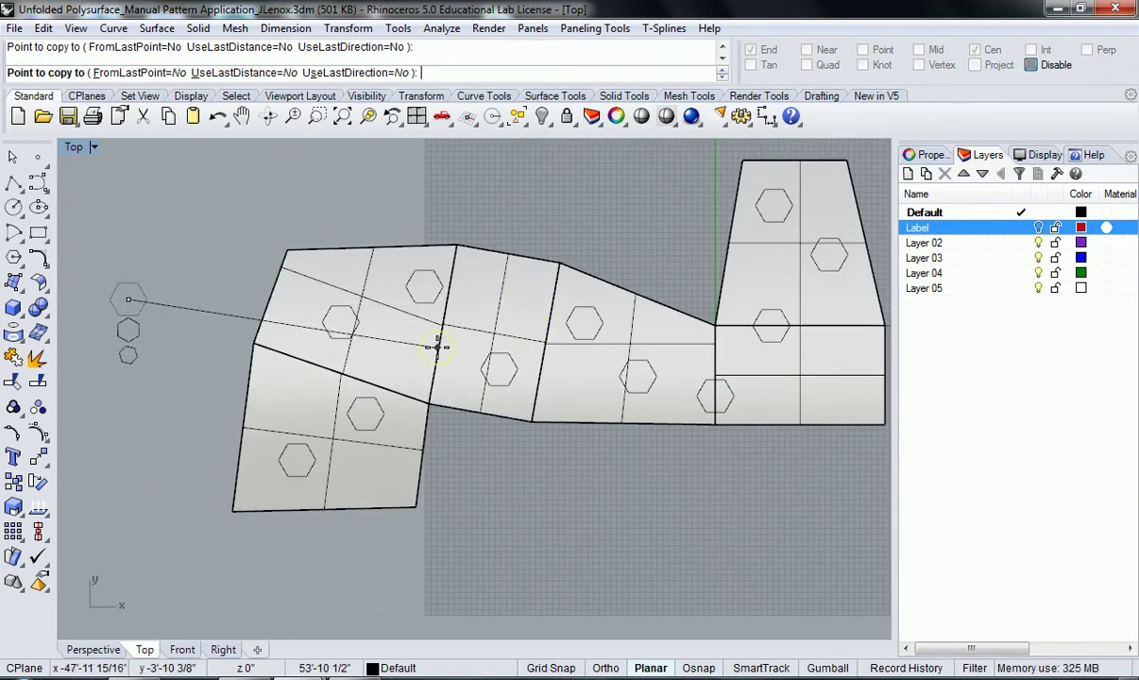
click(300, 365)
right_drag(431, 447, 459, 459)
scroll(417, 456, down, 2)
right_click(424, 453)
key(Escape)
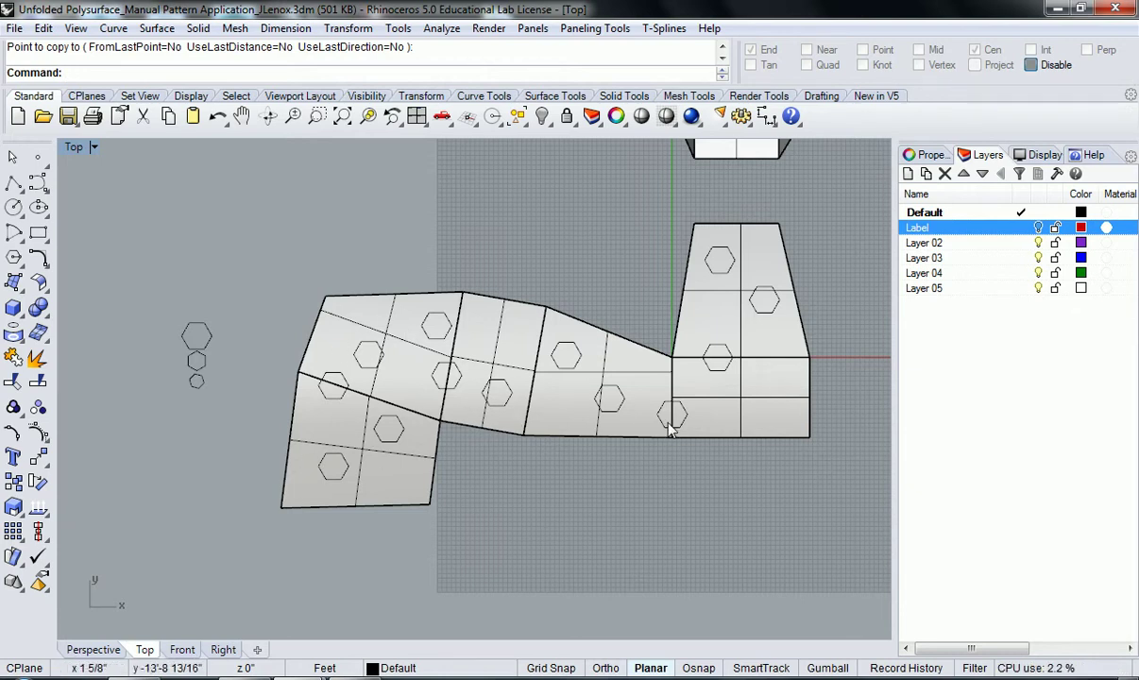
- With only the center snap active, start a polyline through the centers of the lowest face's two hexagons and the one crossing its upper edge
right_drag(753, 318, 716, 336)
right_drag(429, 493, 474, 491)
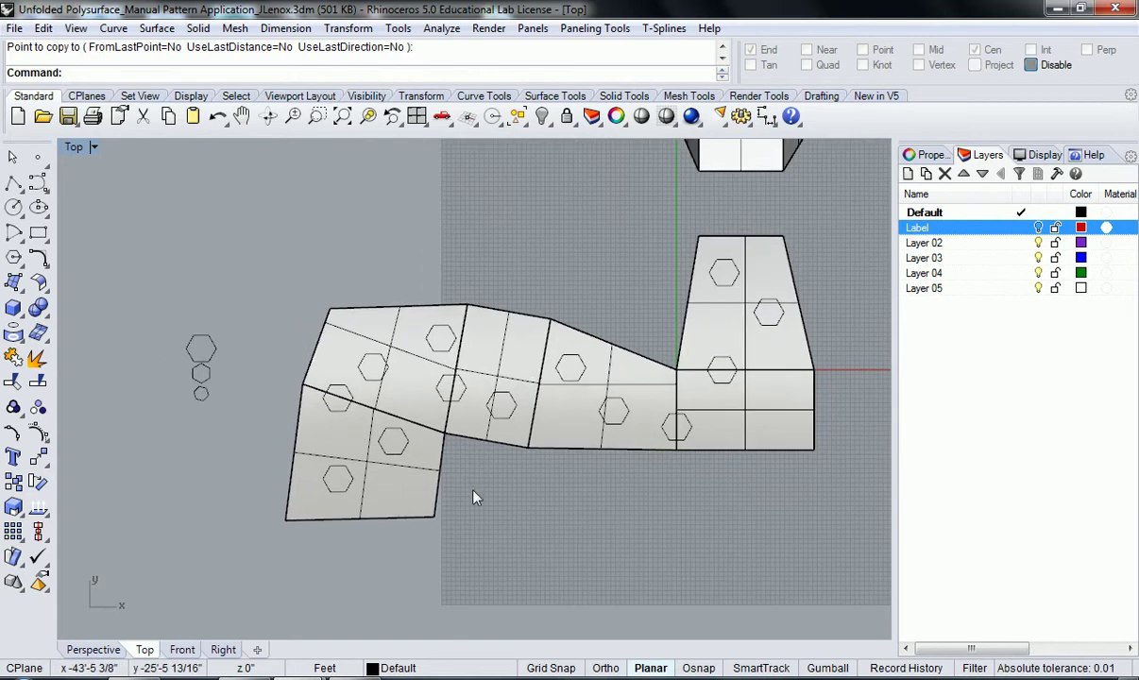
text(ine)
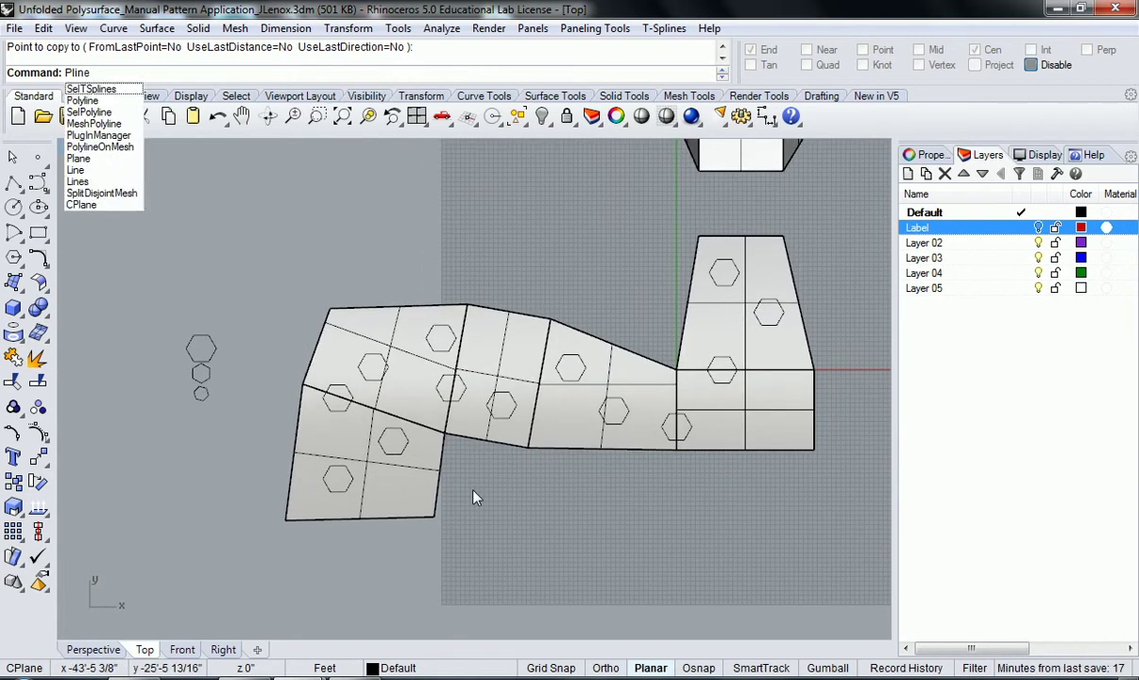
key(Return)
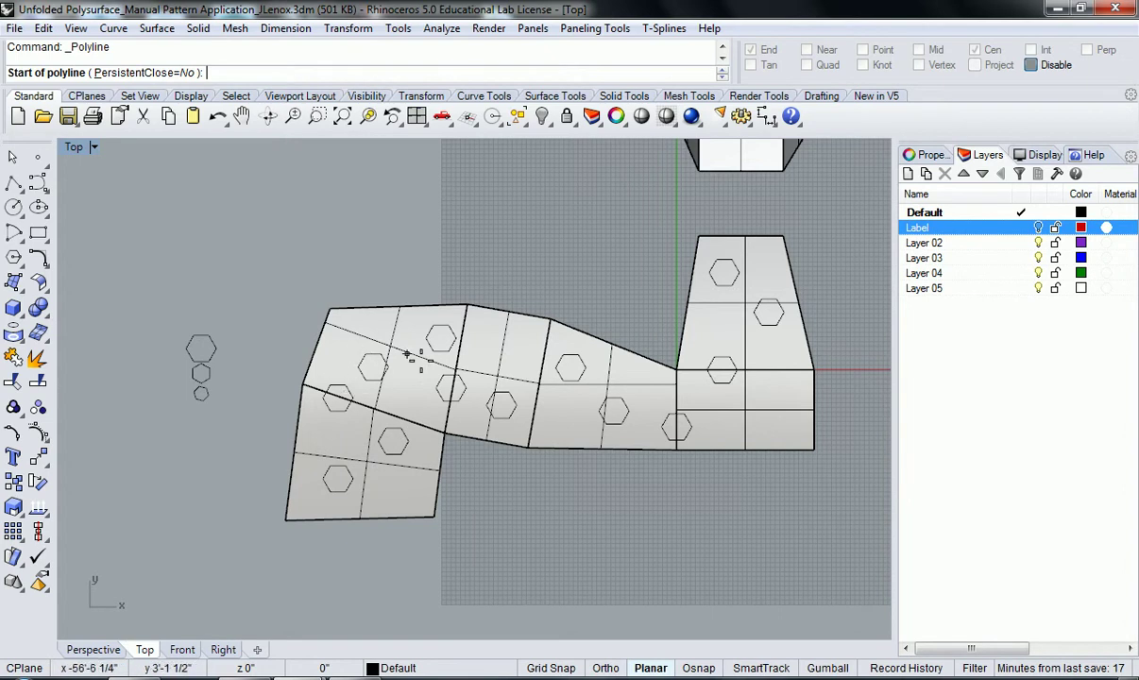
click(1031, 64)
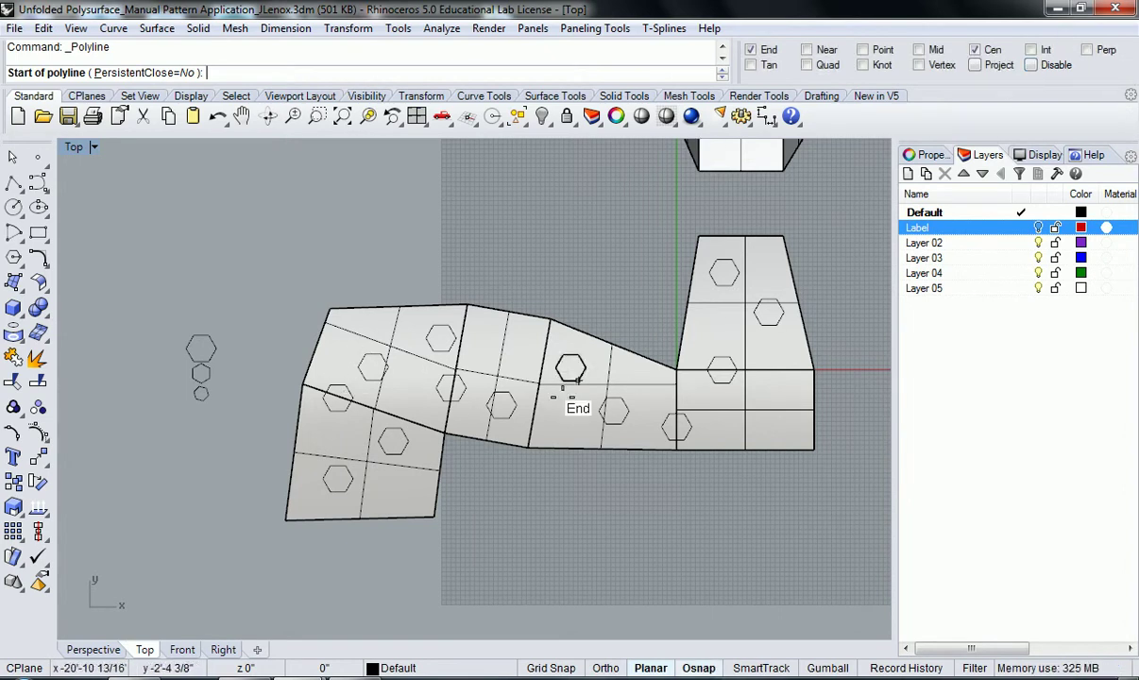
scroll(340, 486, up, 5)
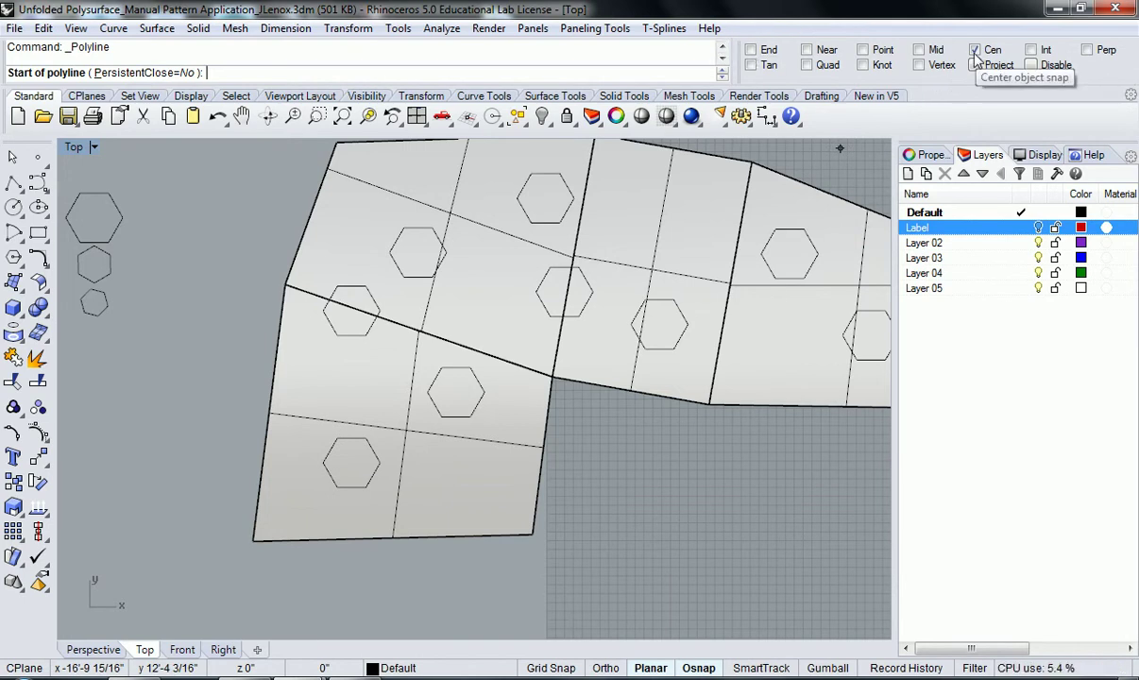
click(354, 460)
click(456, 392)
click(351, 312)
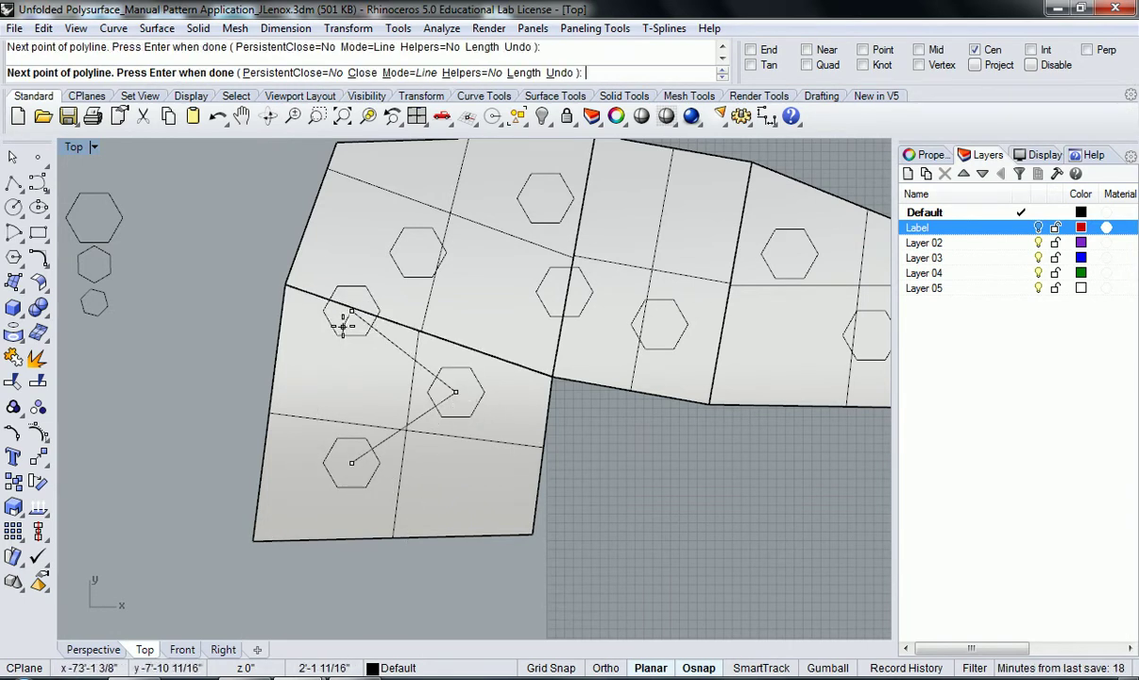
- Extend the polyline through the centers of both upper-left face hexagons, the one crossing that face's right edge and the narrow face's hexagon
click(417, 253)
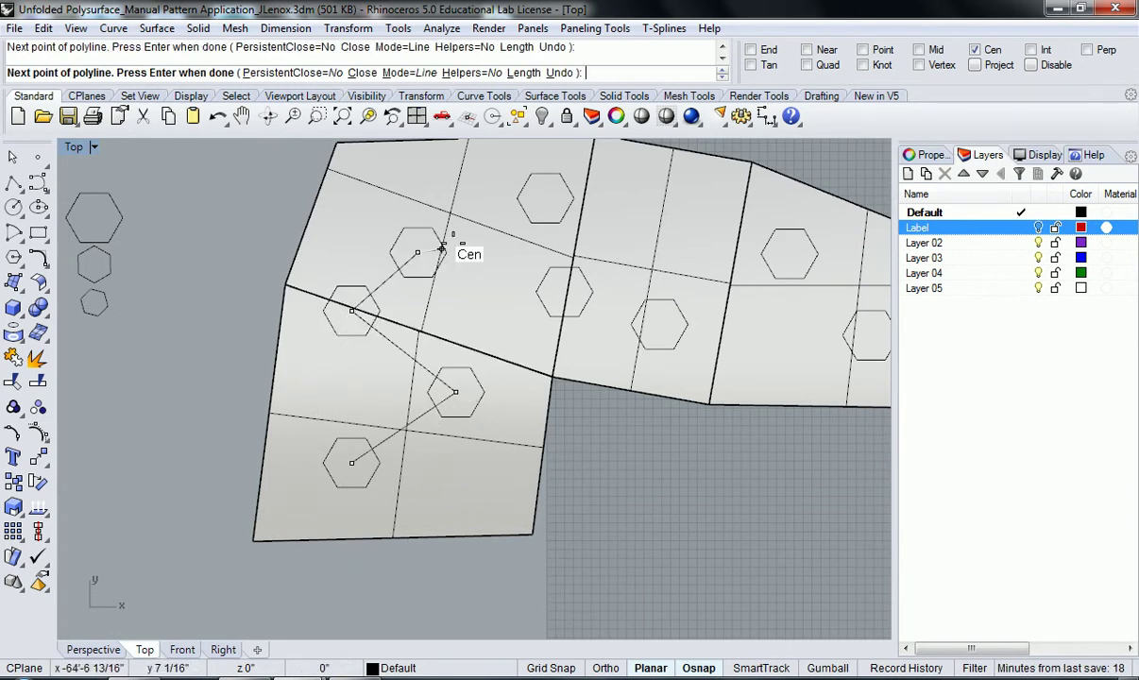
click(546, 200)
key(ctrl+z)
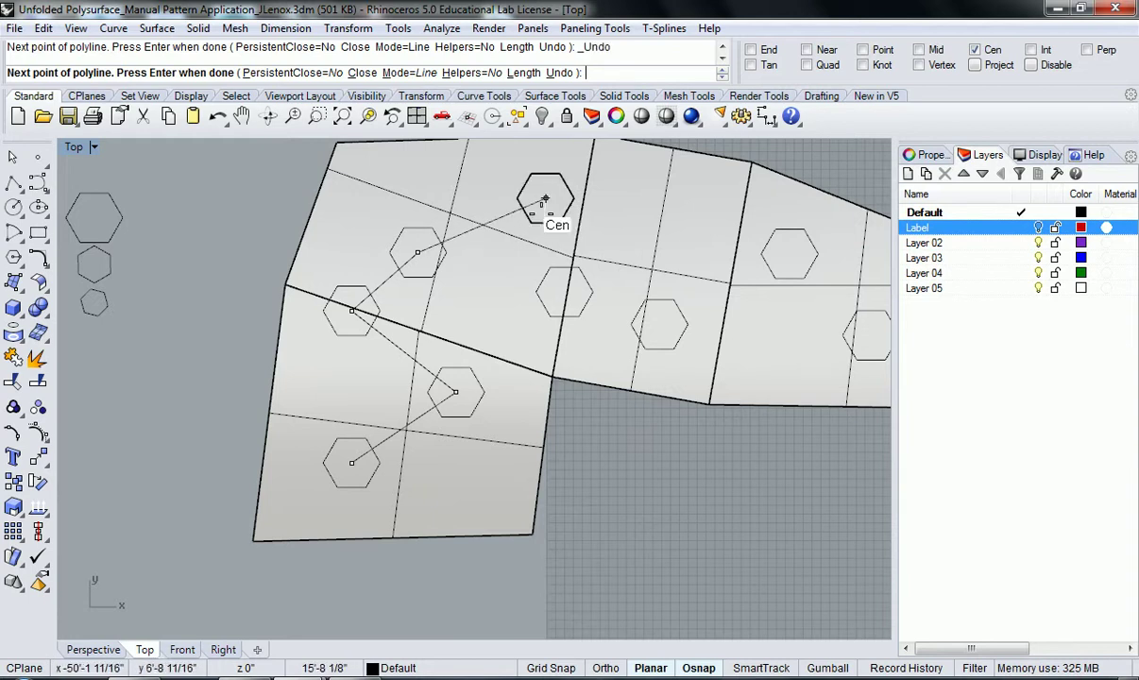
click(544, 200)
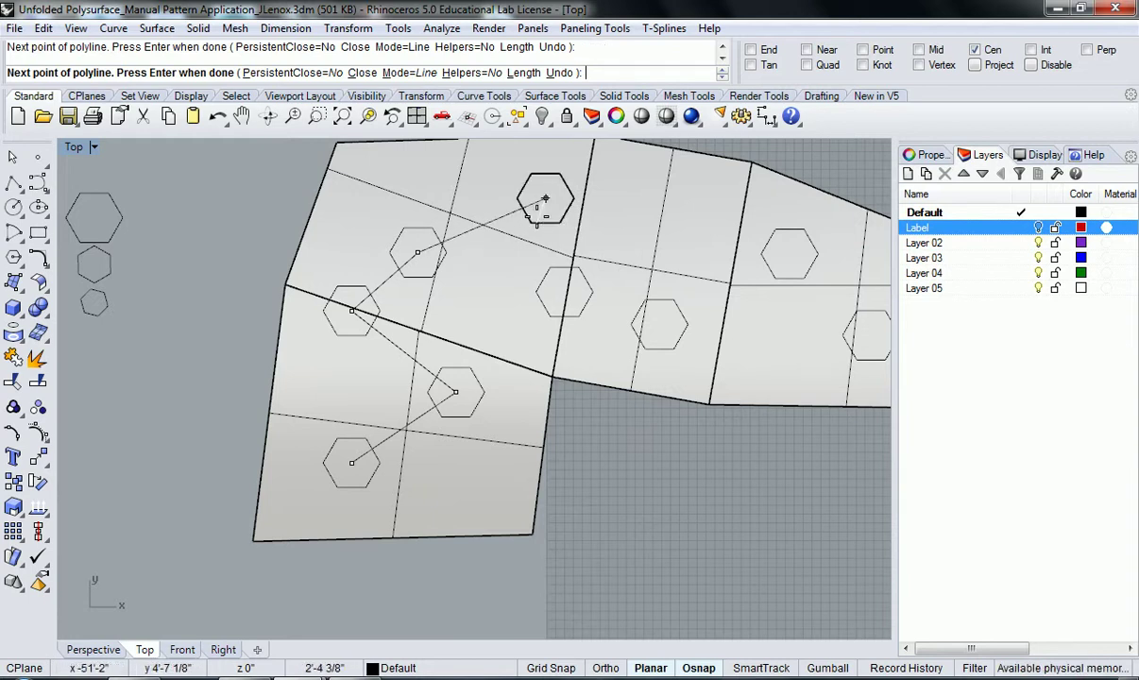
click(563, 292)
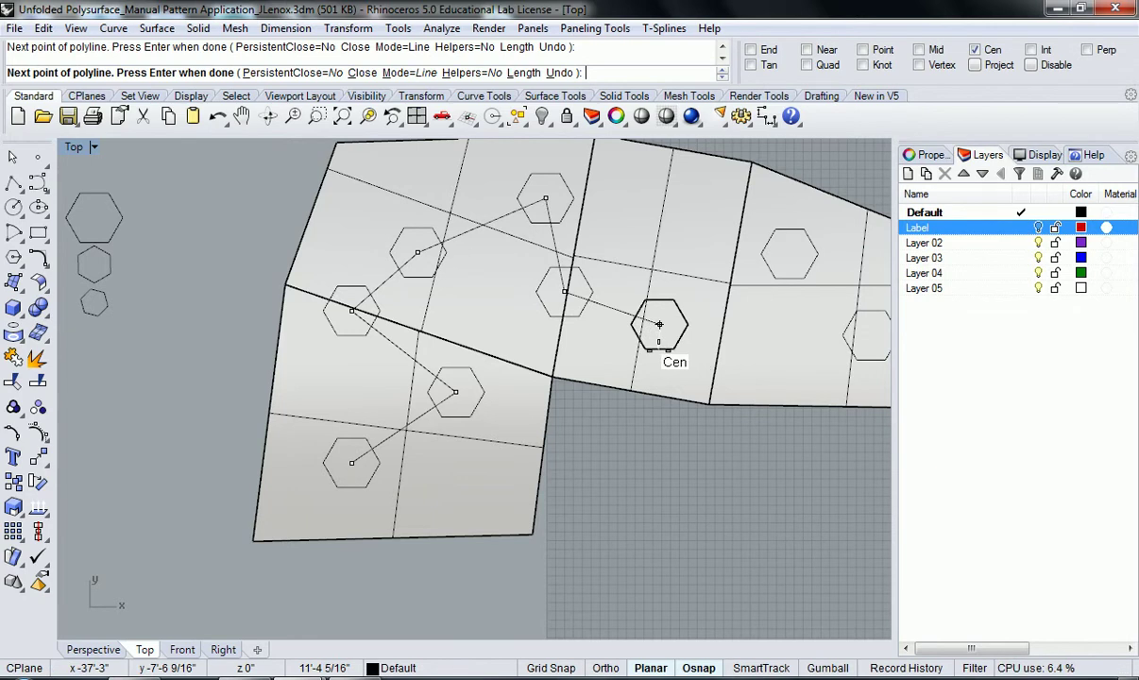
click(658, 323)
- Extend the polyline through the centers of the two hexagons on the tapering face and the one crossing the rectangular face's left edge
scroll(637, 332, up, 3)
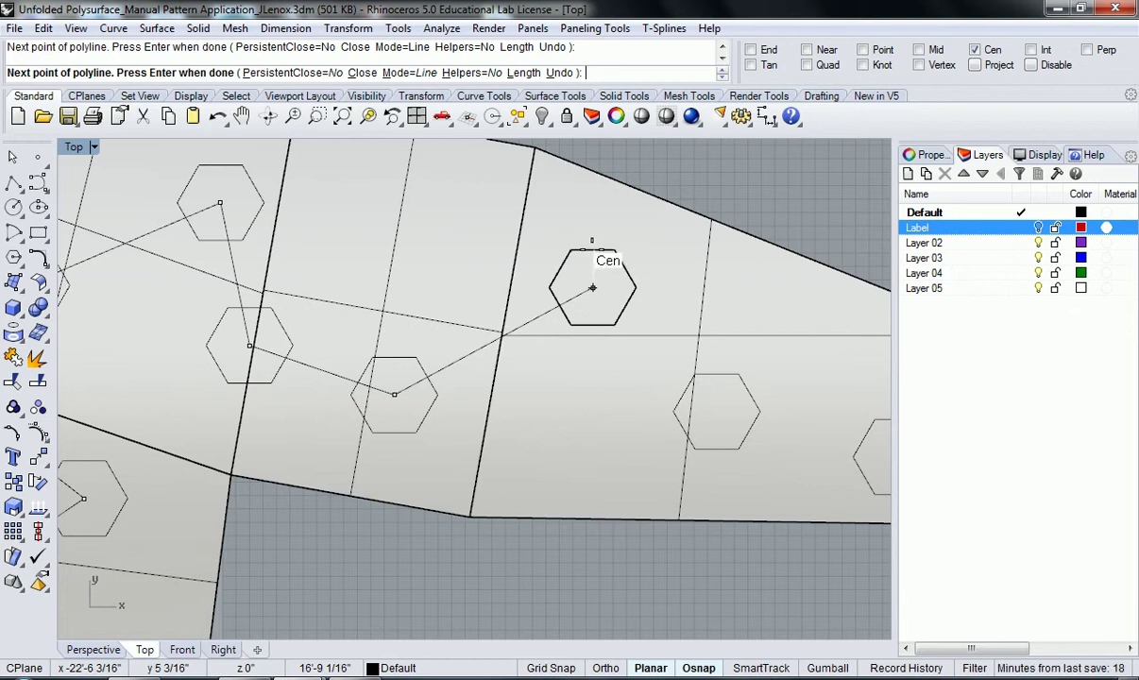
click(592, 287)
scroll(691, 389, down, 3)
scroll(581, 342, up, 2)
click(585, 347)
click(737, 394)
- Run the polyline through the hexagon on the rectangular face's upper edge and both trapezoidal face hexagons, and finish it
right_drag(822, 350, 650, 410)
click(650, 294)
right_drag(692, 300, 633, 428)
click(701, 289)
right_drag(644, 249, 629, 361)
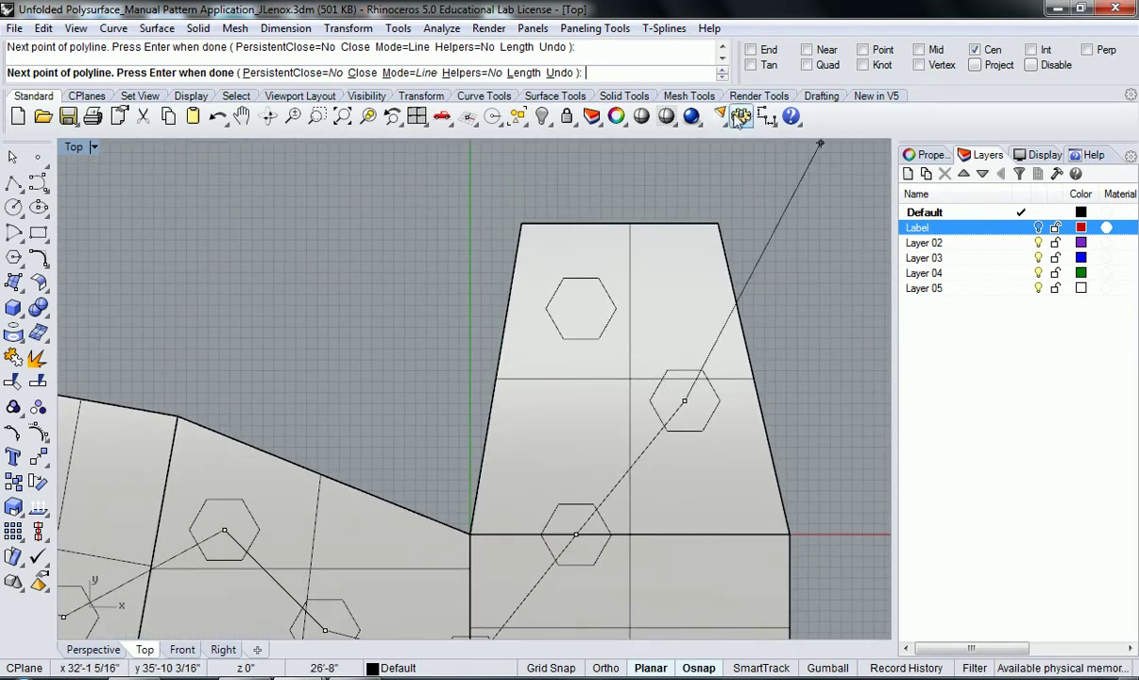
click(566, 338)
scroll(571, 350, down, 8)
right_drag(566, 363, 650, 348)
right_click(653, 358)
- Select the connecting polyline to inspect its path across the faces, and clear the selection
right_drag(526, 406, 541, 368)
click(541, 404)
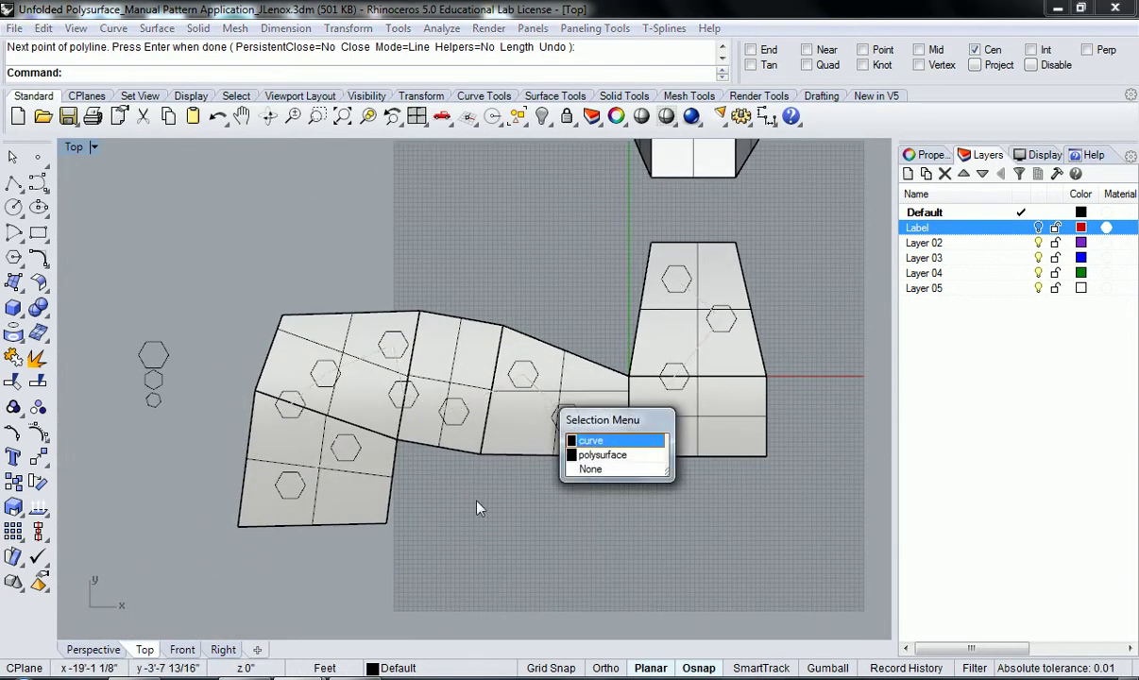
click(595, 453)
click(588, 466)
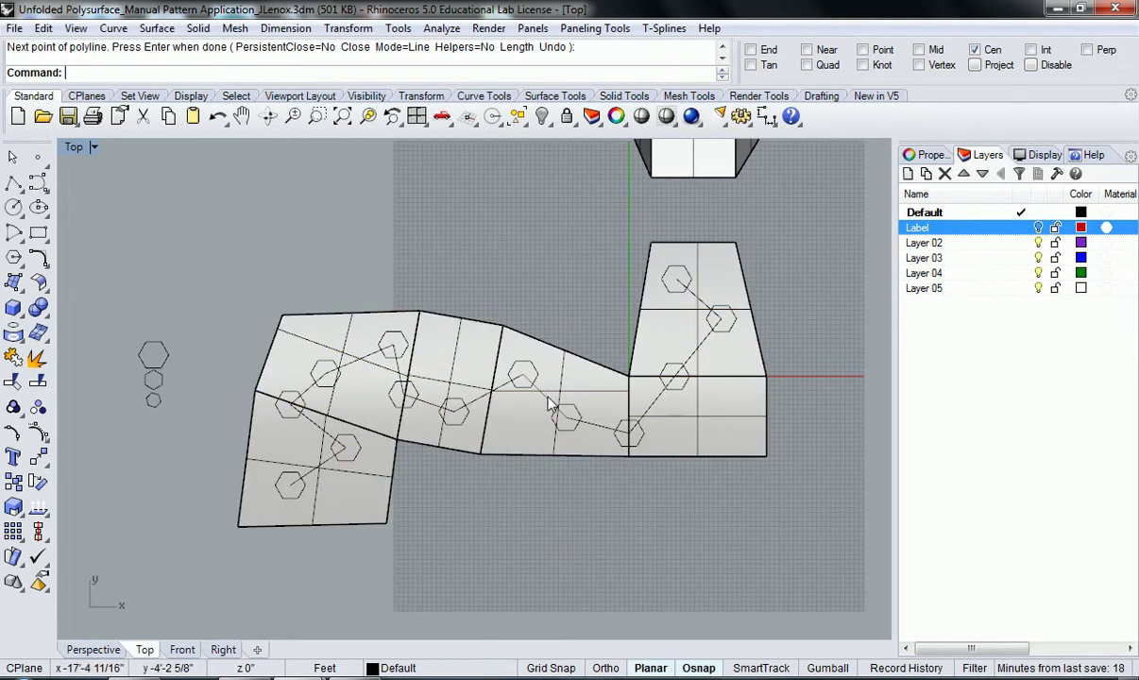
click(550, 404)
click(609, 442)
click(598, 444)
right_drag(461, 470, 477, 471)
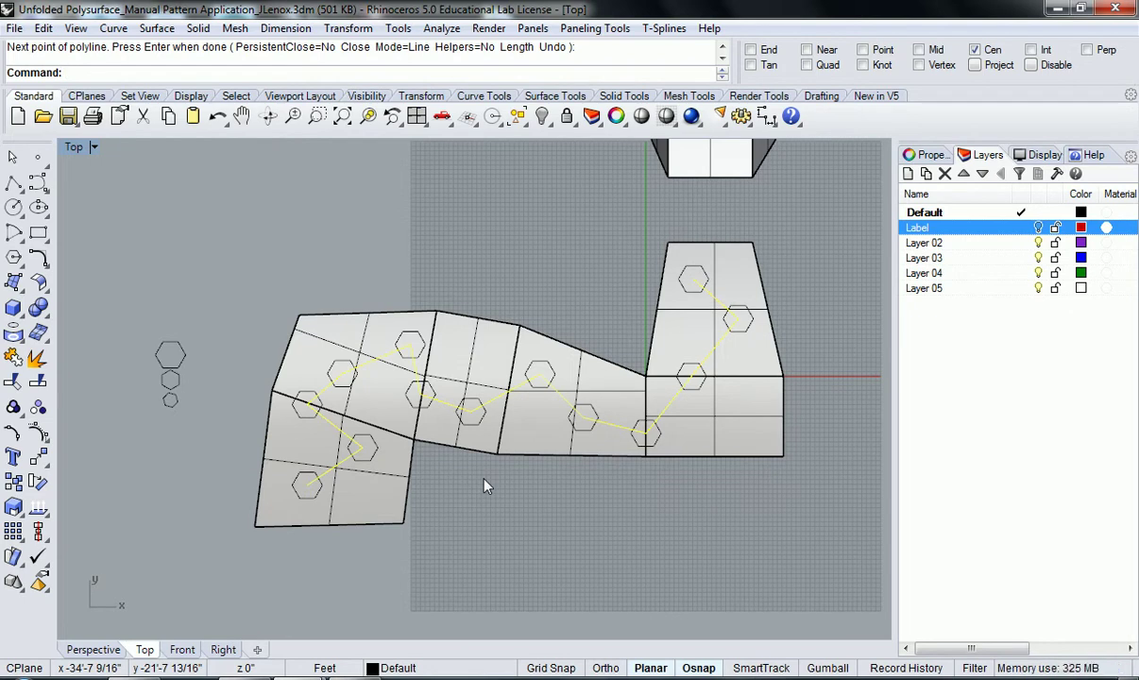
click(516, 488)
- Start copying the medium hexagon from its center and disable object snaps for free placement
right_drag(479, 519, 562, 509)
scroll(264, 432, up, 6)
click(252, 310)
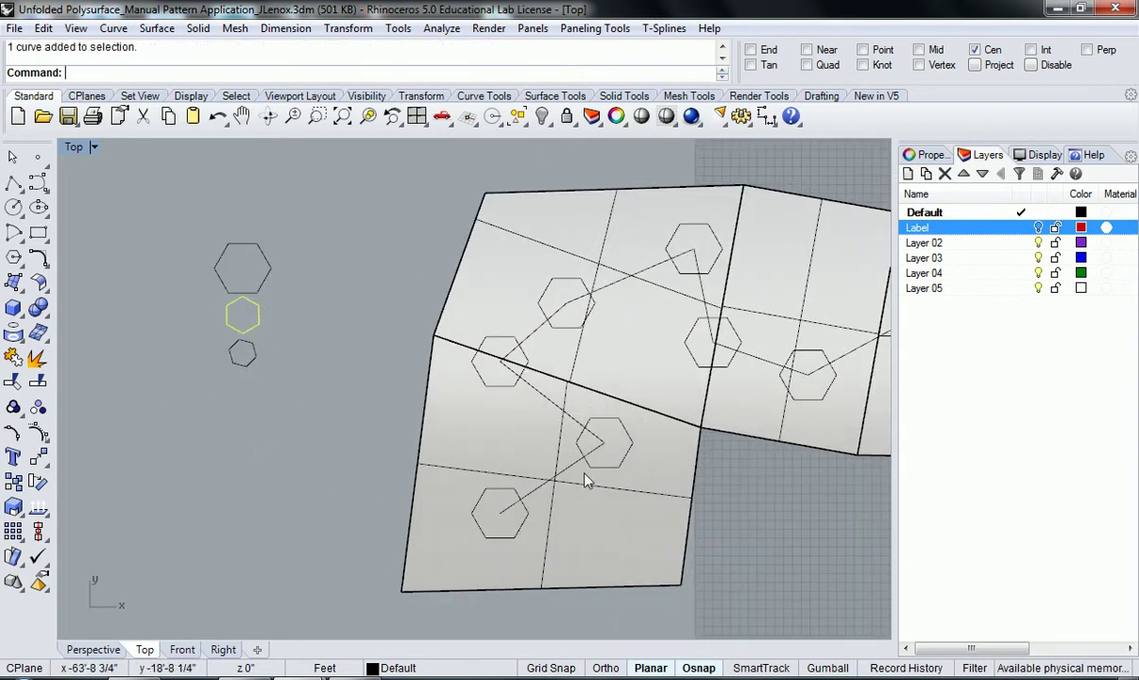
scroll(241, 321, up, 3)
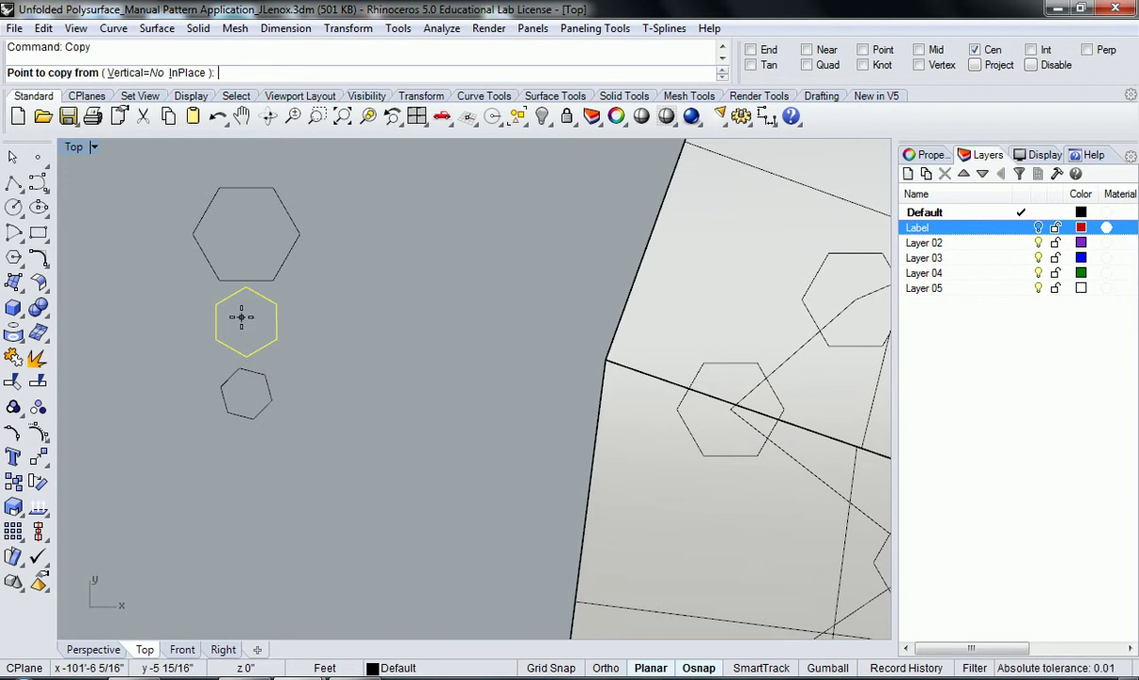
click(246, 322)
scroll(272, 323, down, 6)
right_drag(382, 375, 218, 316)
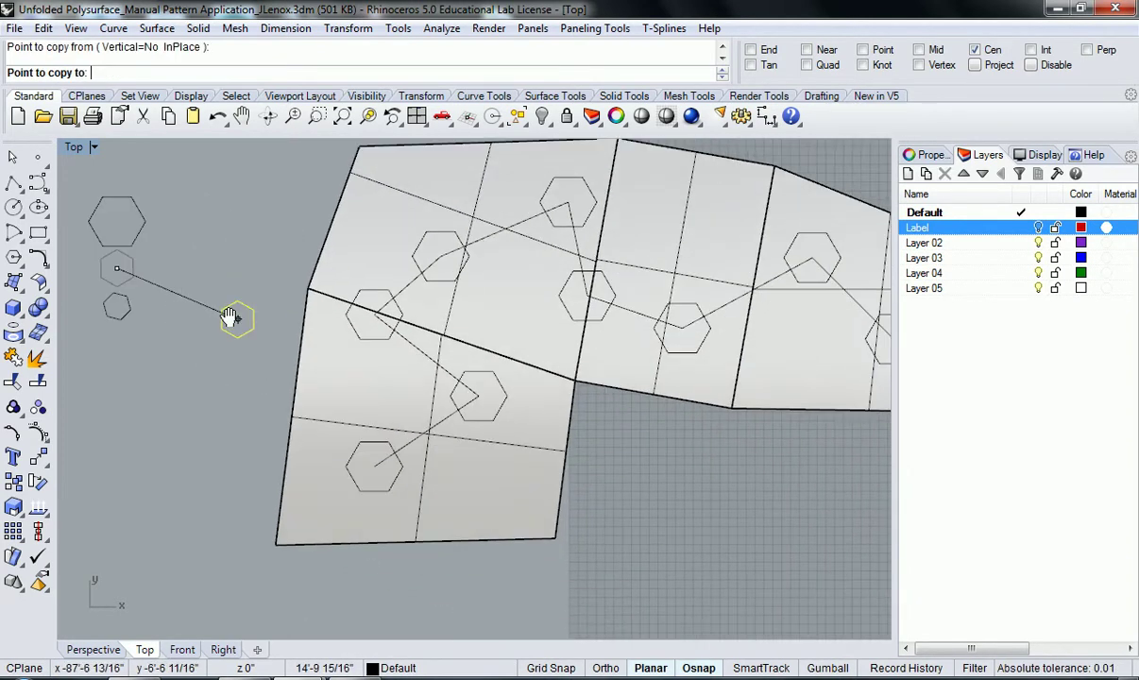
right_drag(452, 356, 404, 379)
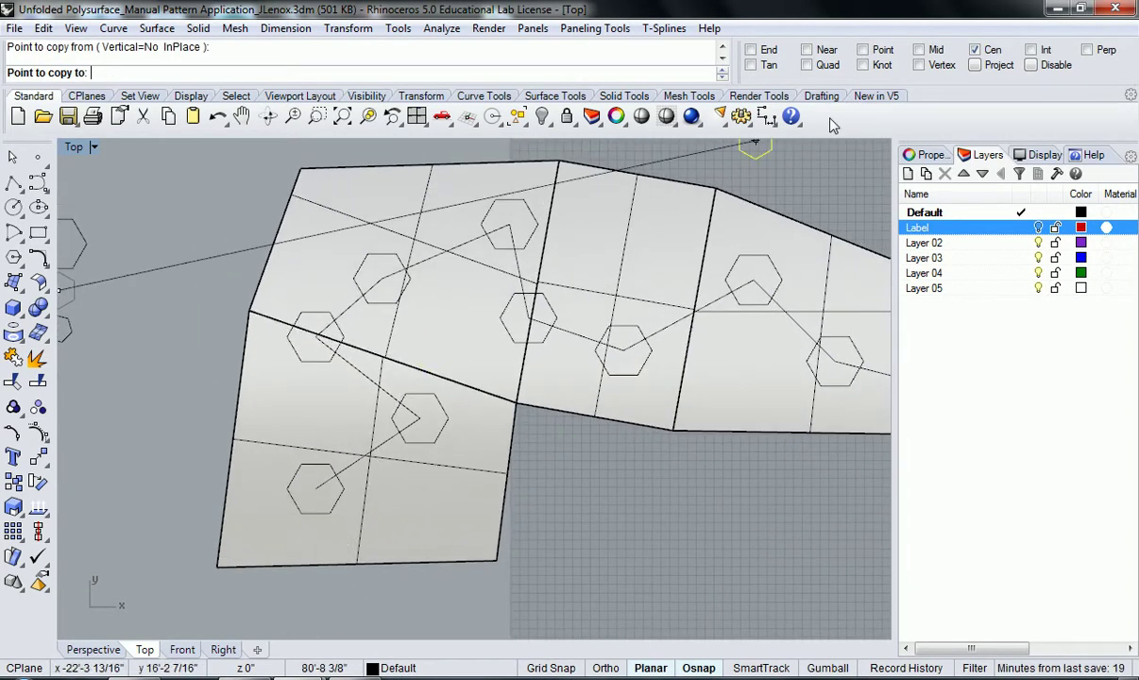
click(1031, 66)
- Place four medium hexagon copies beside the polyline on the lowest face, one of them crossing its upper edge
scroll(376, 486, up, 3)
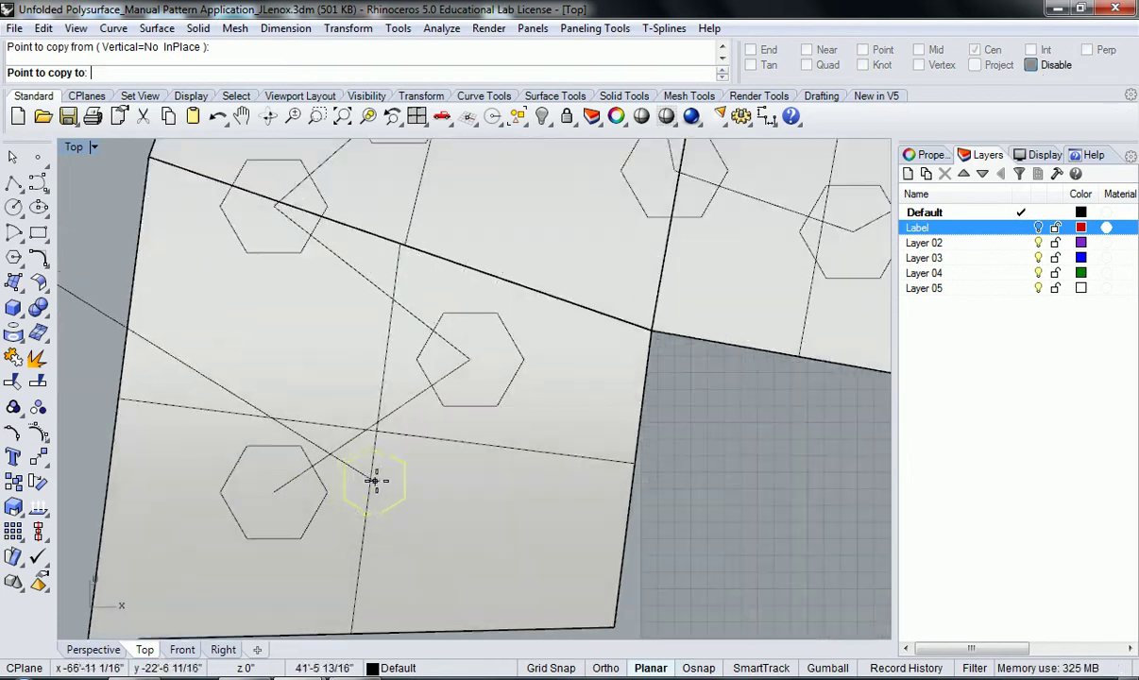
click(374, 479)
click(375, 381)
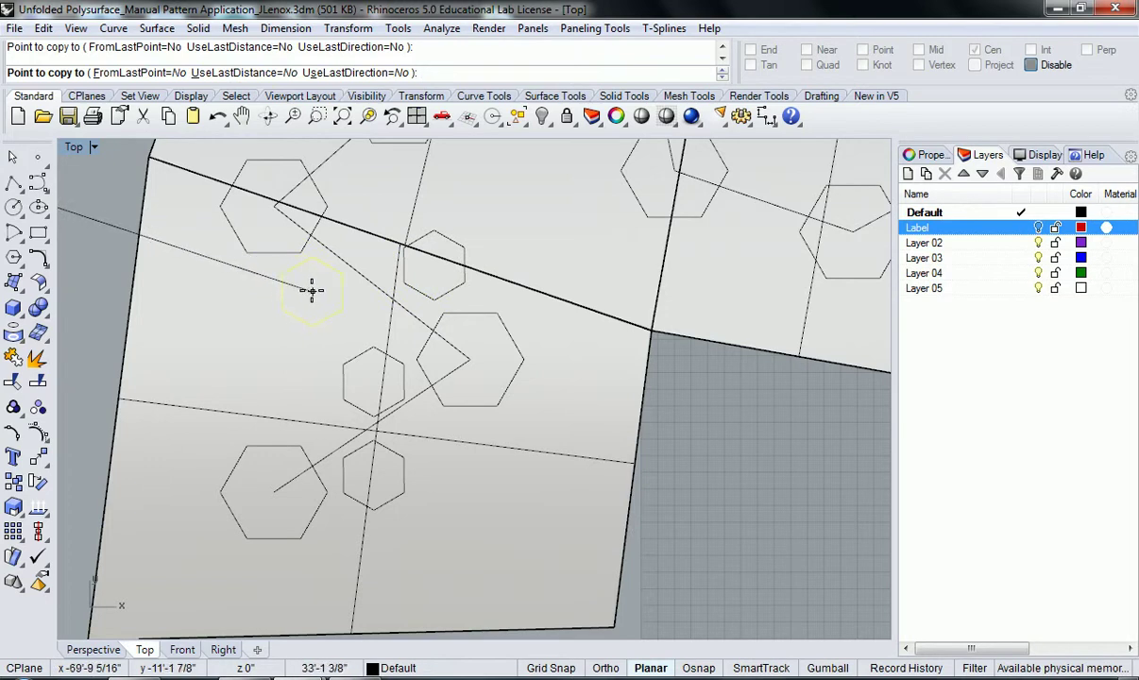
click(311, 290)
- Place six medium hexagon copies around the large hexagons and polyline on the upper-left face
right_drag(351, 242, 330, 370)
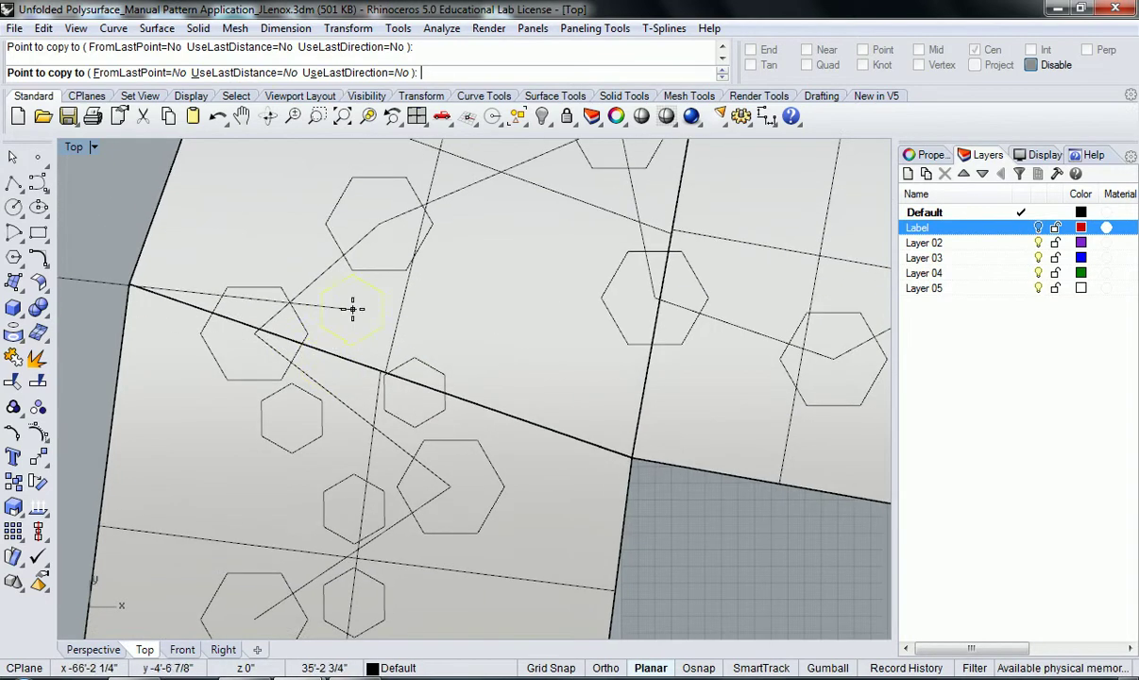
click(273, 223)
right_drag(404, 240, 351, 332)
click(438, 310)
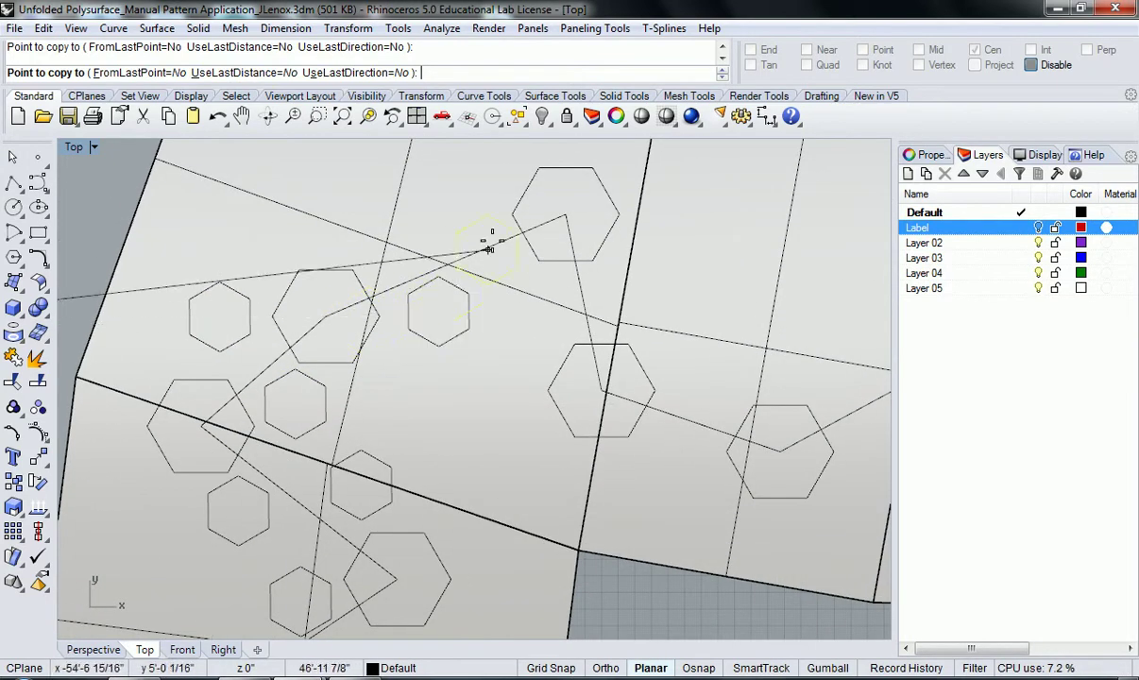
click(390, 243)
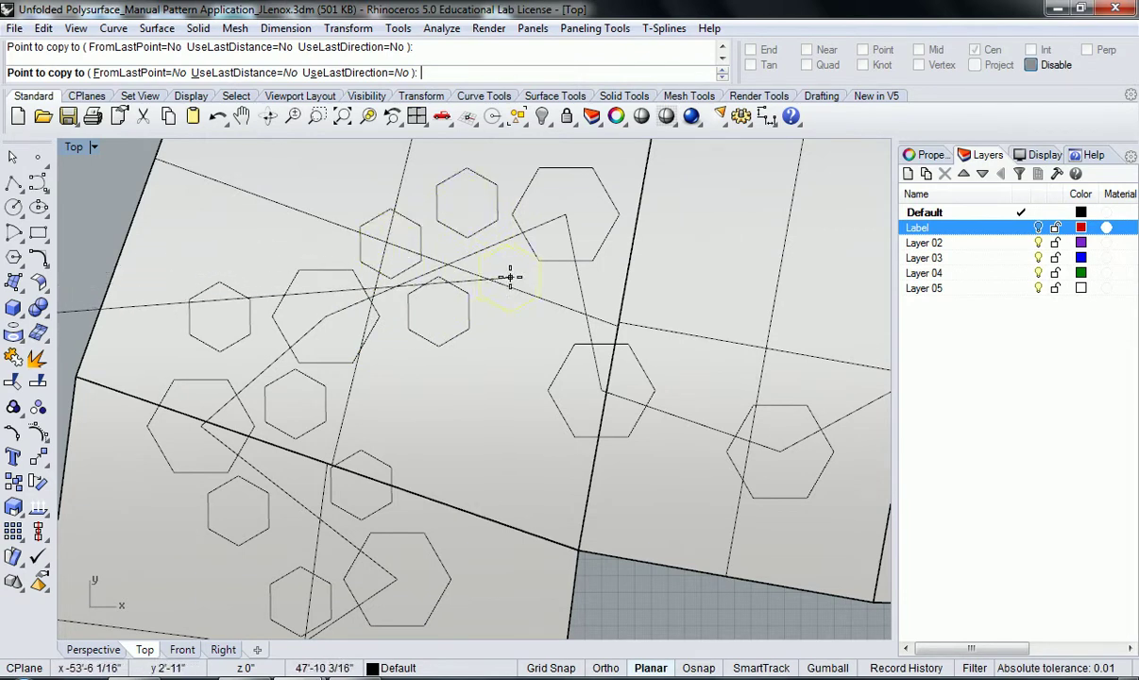
click(578, 300)
- Place five medium hexagon copies along the polyline on the narrow face, including across its edge with the tapering face
right_drag(649, 313, 572, 312)
click(581, 309)
click(582, 309)
key(Right)
key(Down)
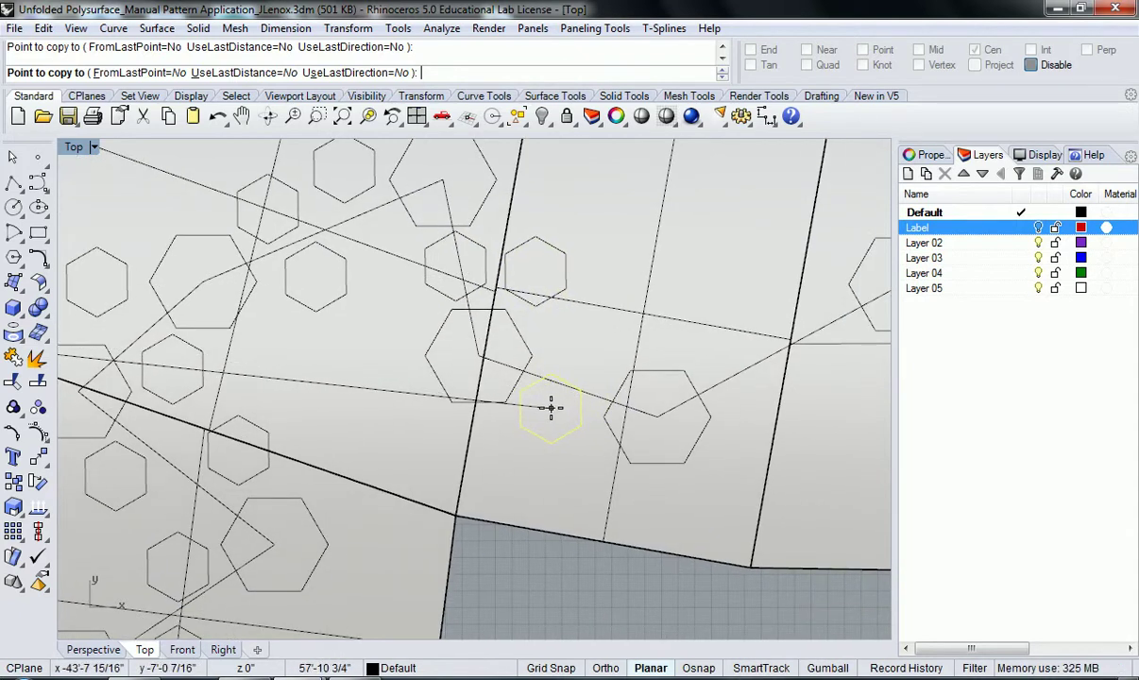
click(550, 408)
right_drag(684, 370, 508, 360)
click(579, 393)
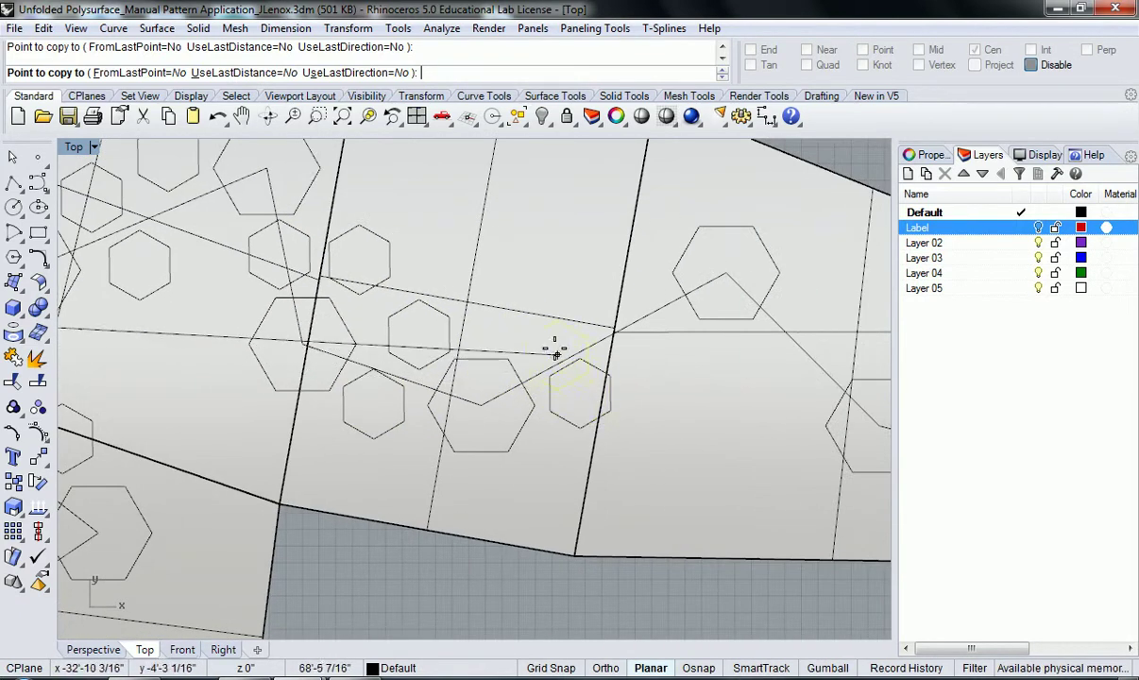
click(614, 323)
- Place five medium hexagon copies on both sides of the polyline across the tapering face
right_drag(706, 374, 566, 372)
click(645, 351)
click(666, 297)
click(622, 395)
right_drag(812, 415, 592, 376)
click(593, 357)
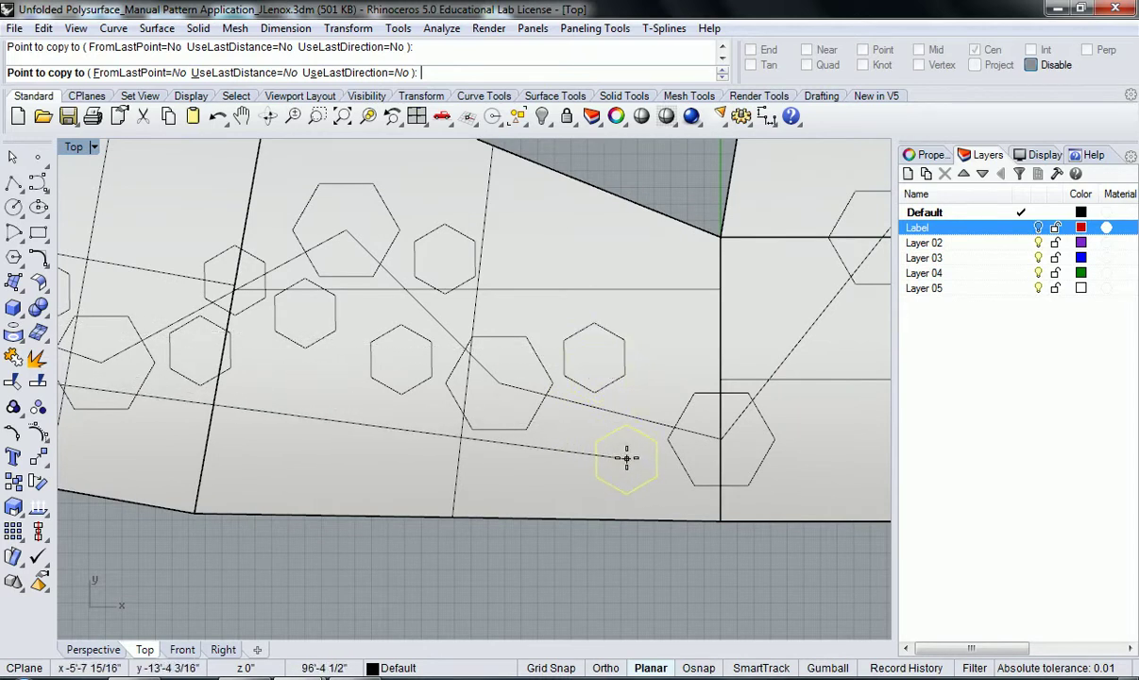
click(626, 458)
- Place three medium hexagon copies around the polyline on the rectangular face
right_drag(762, 296, 633, 320)
click(632, 359)
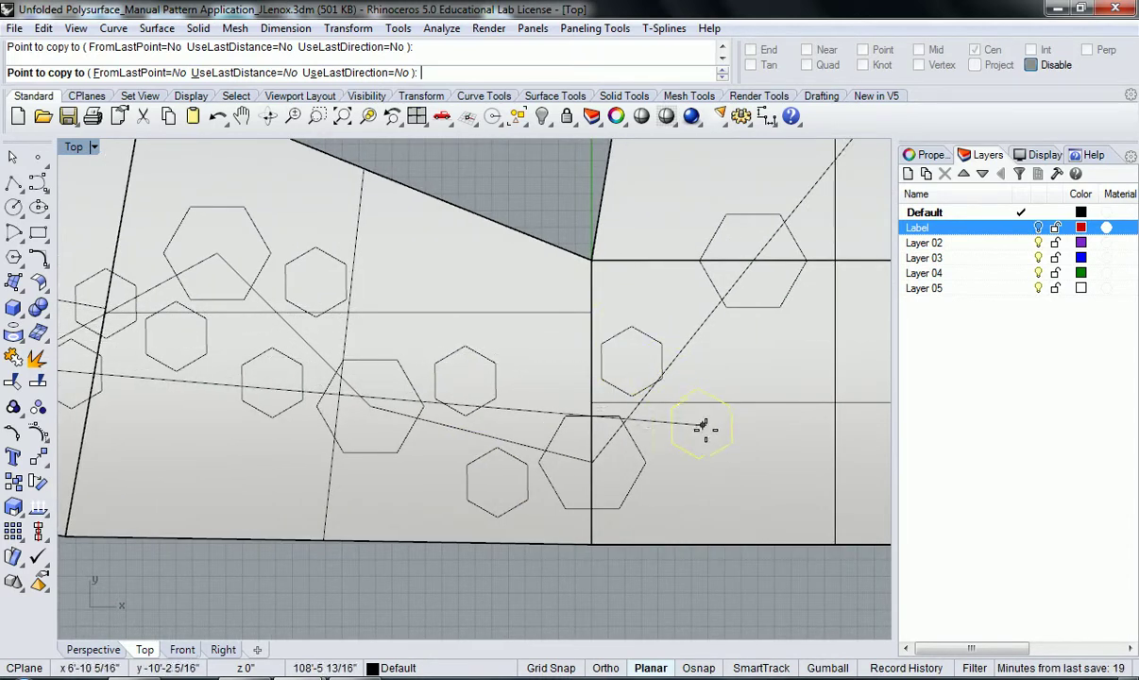
click(734, 357)
click(692, 455)
- Place five medium hexagon copies along the polyline on the trapezoidal face and end the copying
right_drag(670, 368, 589, 450)
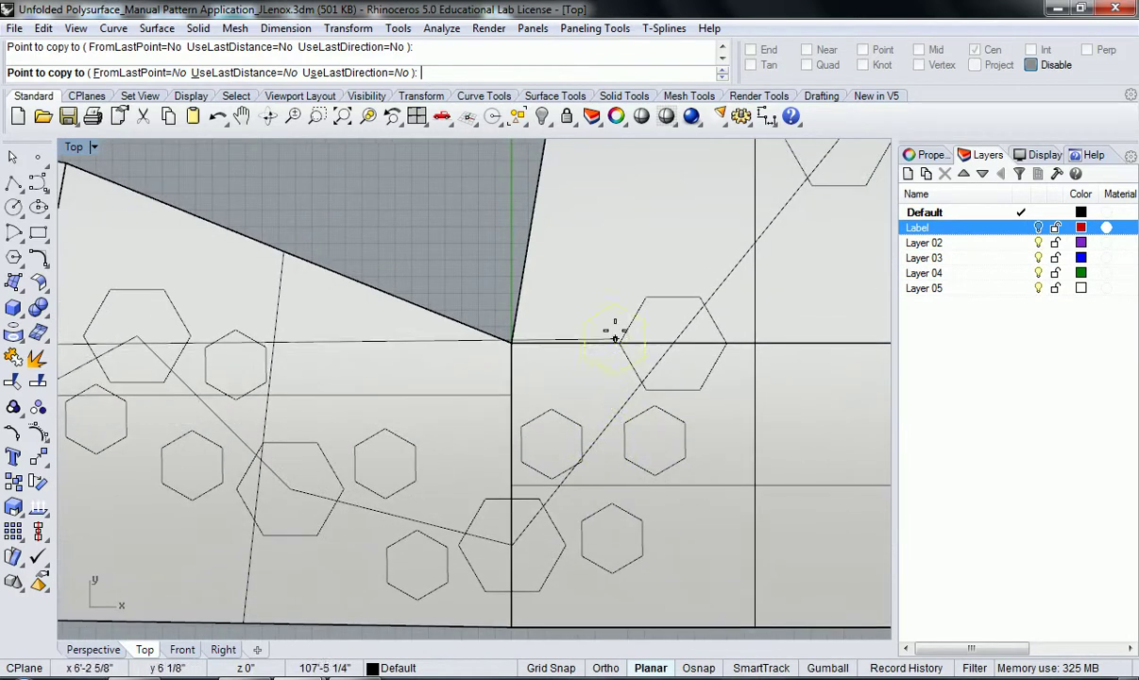
right_drag(757, 272, 649, 402)
click(668, 195)
right_drag(624, 217, 580, 356)
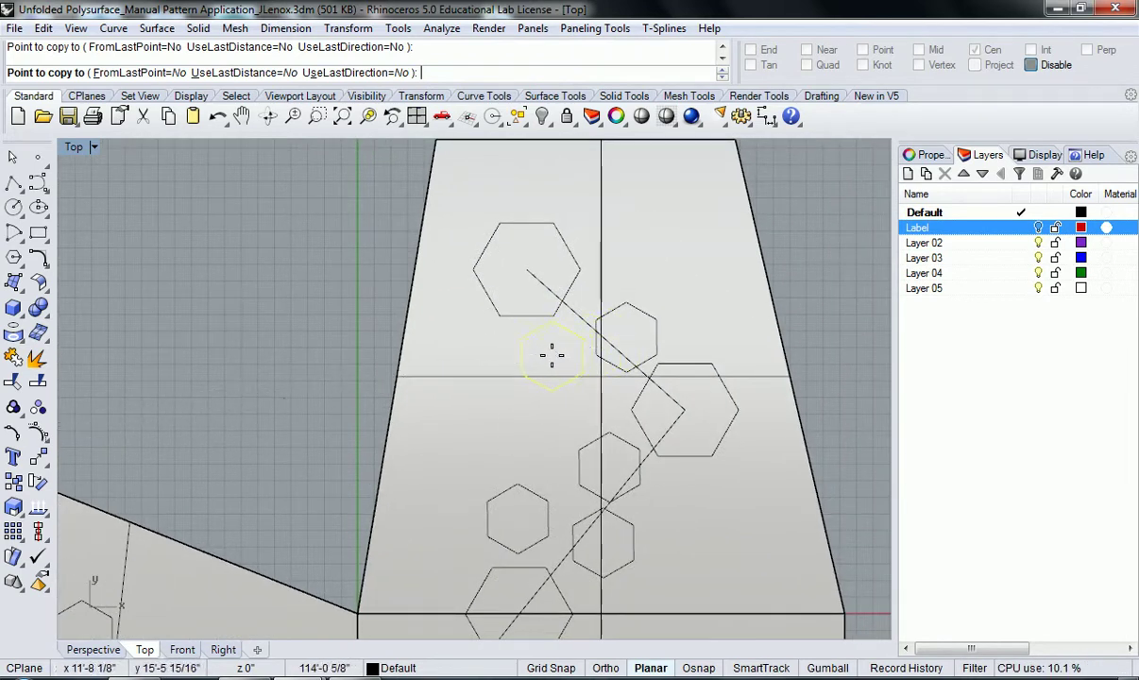
scroll(541, 382, down, 6)
key(Return)
- Start copying the small hexagon from its center, using the center object snap for the base point only
scroll(490, 396, down, 2)
scroll(548, 430, up, 4)
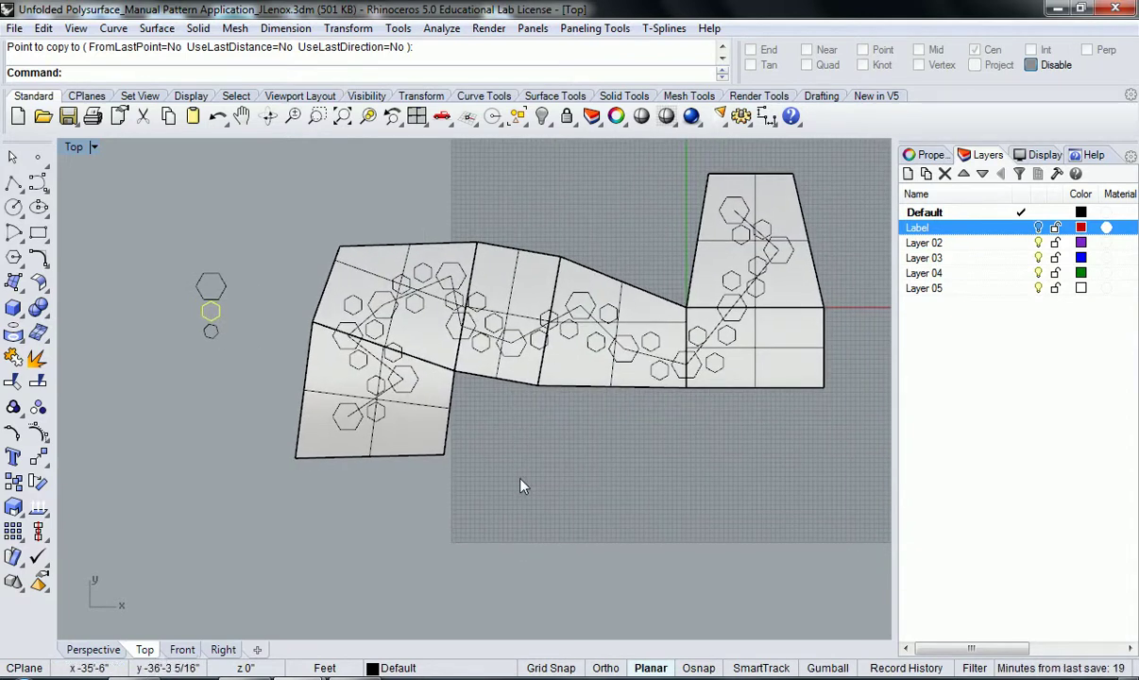
scroll(242, 415, up, 3)
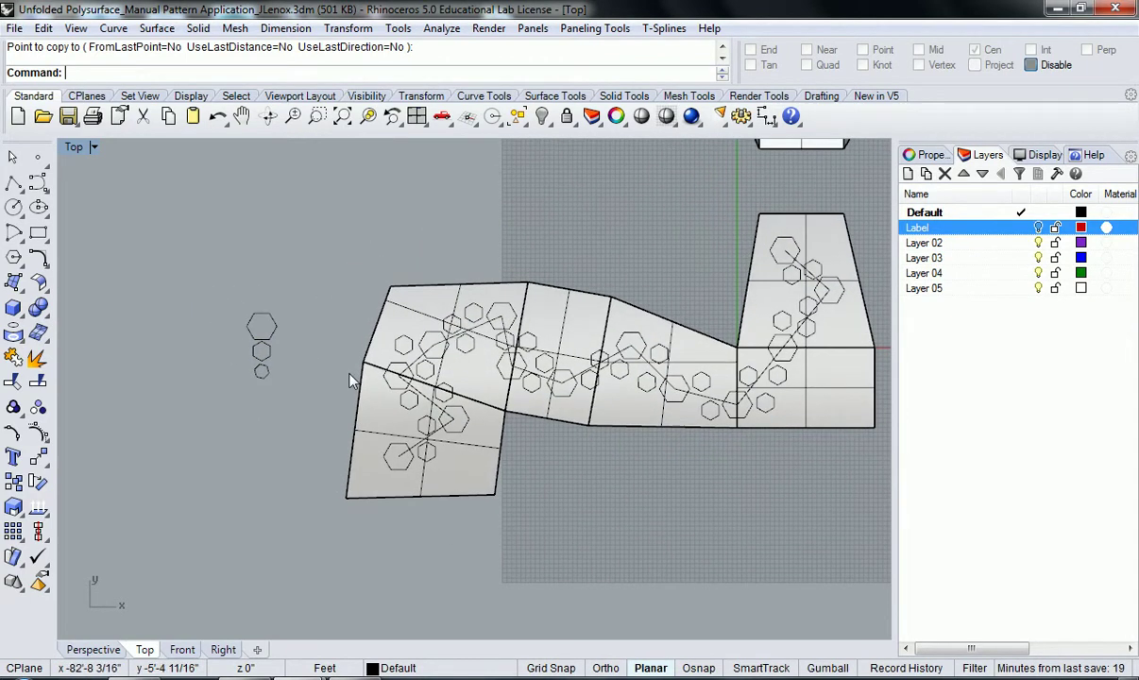
click(225, 387)
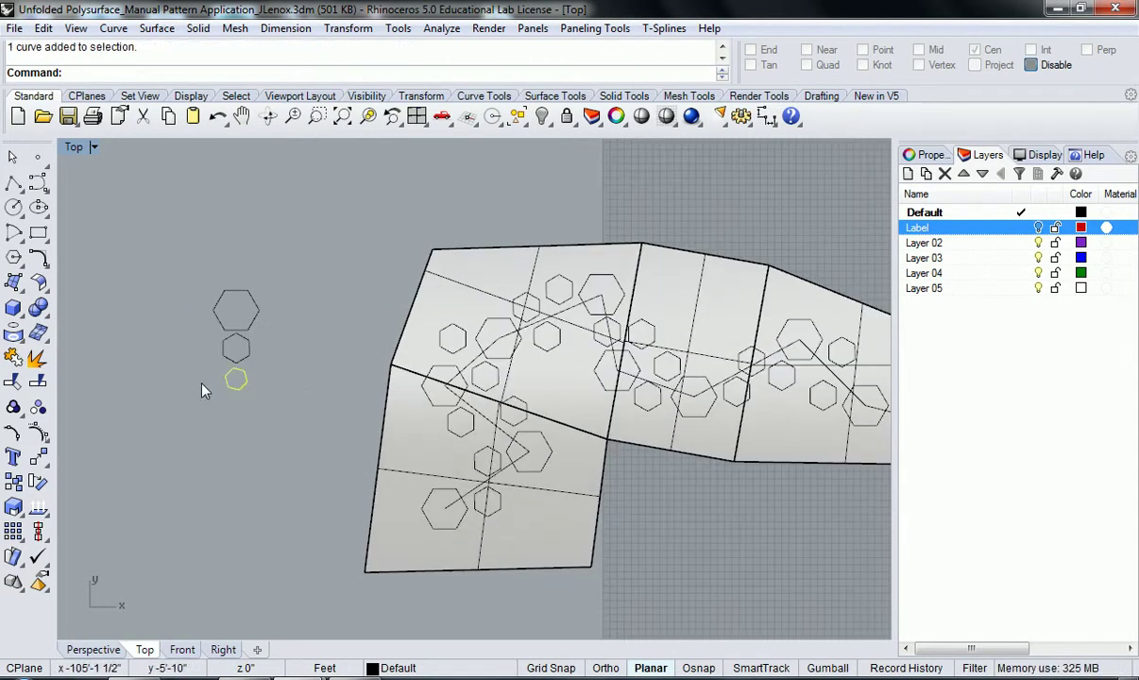
click(1031, 65)
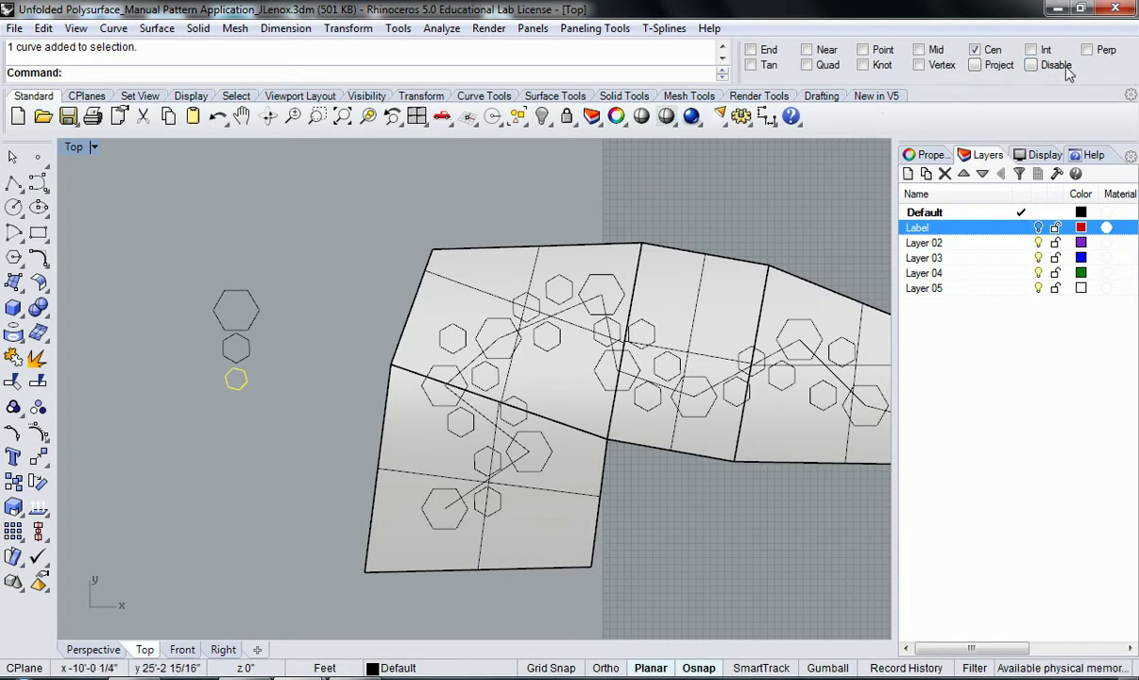
text(copy)
key(Return)
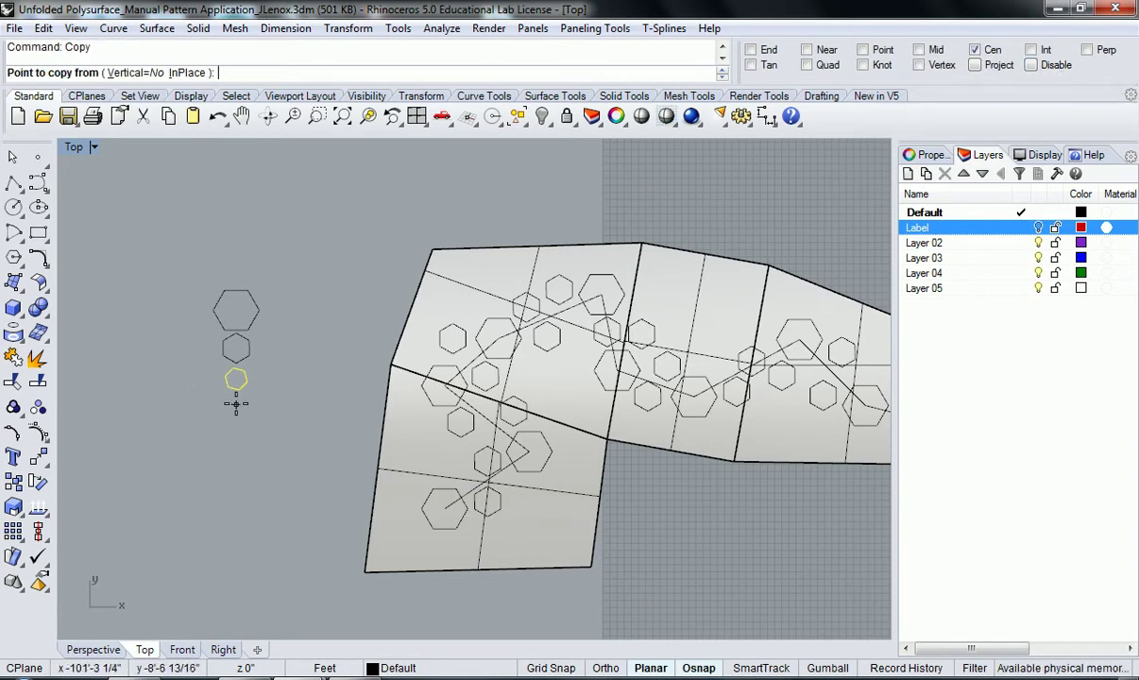
scroll(224, 387, up, 3)
click(280, 328)
scroll(279, 330, down, 3)
right_drag(175, 405, 112, 386)
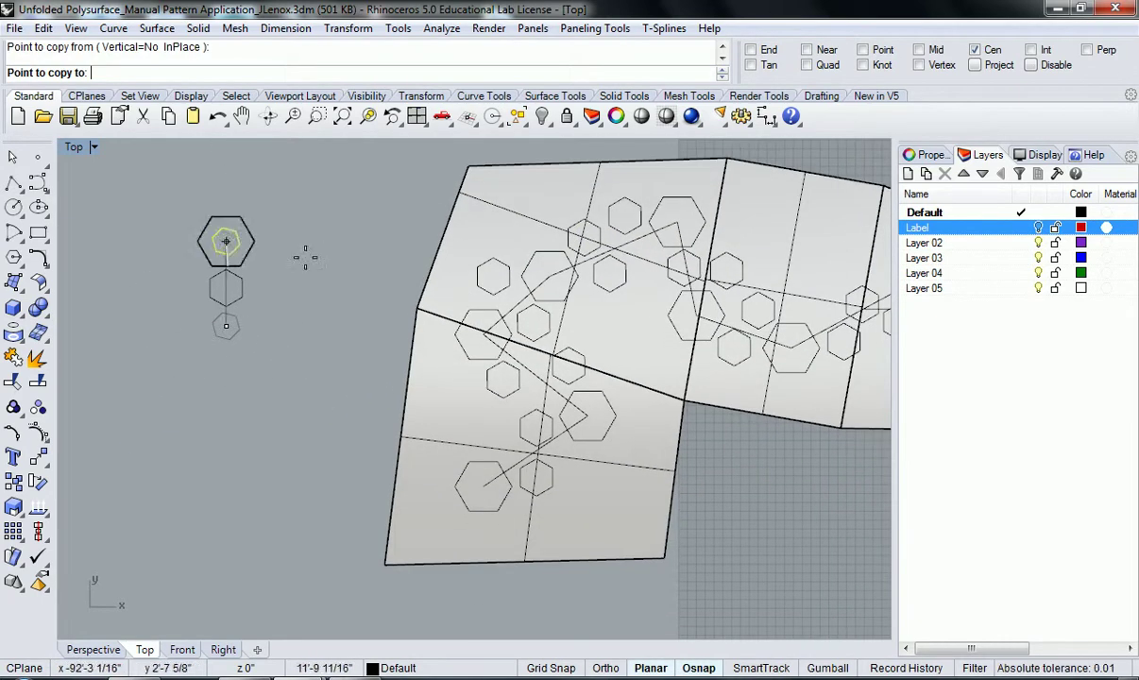
click(1032, 65)
- Place three small hexagon copies beside the polyline on the end face, one of them across its edge with the adjoining face
right_drag(665, 331, 538, 305)
right_drag(485, 436, 466, 416)
scroll(481, 363, up, 3)
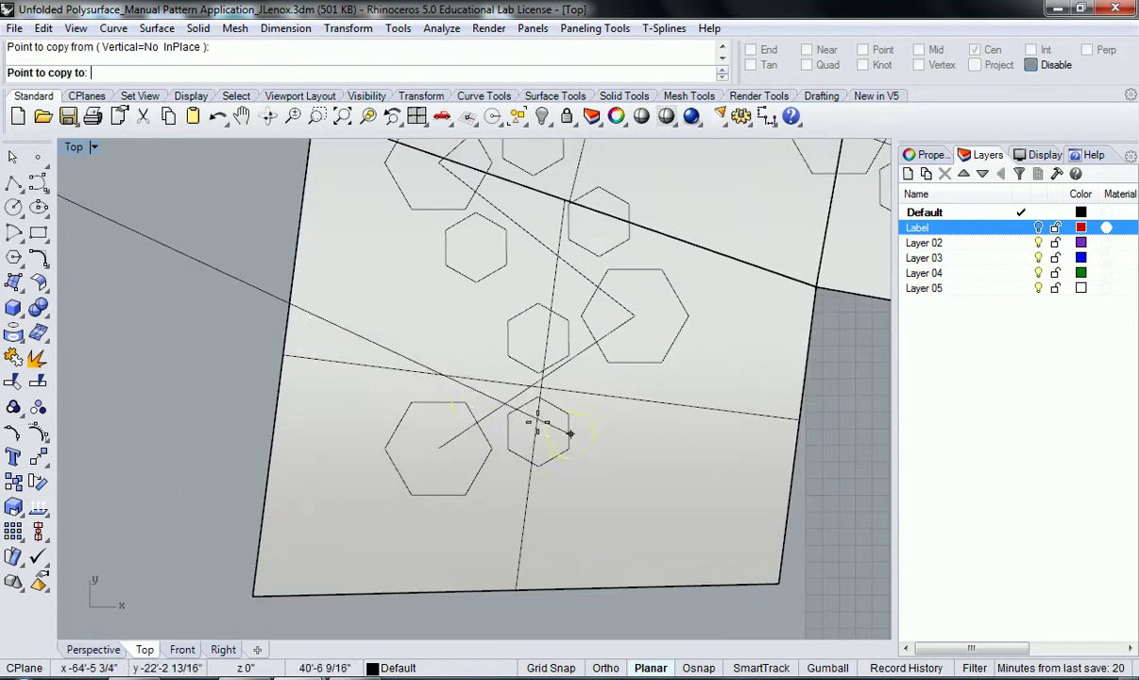
click(485, 378)
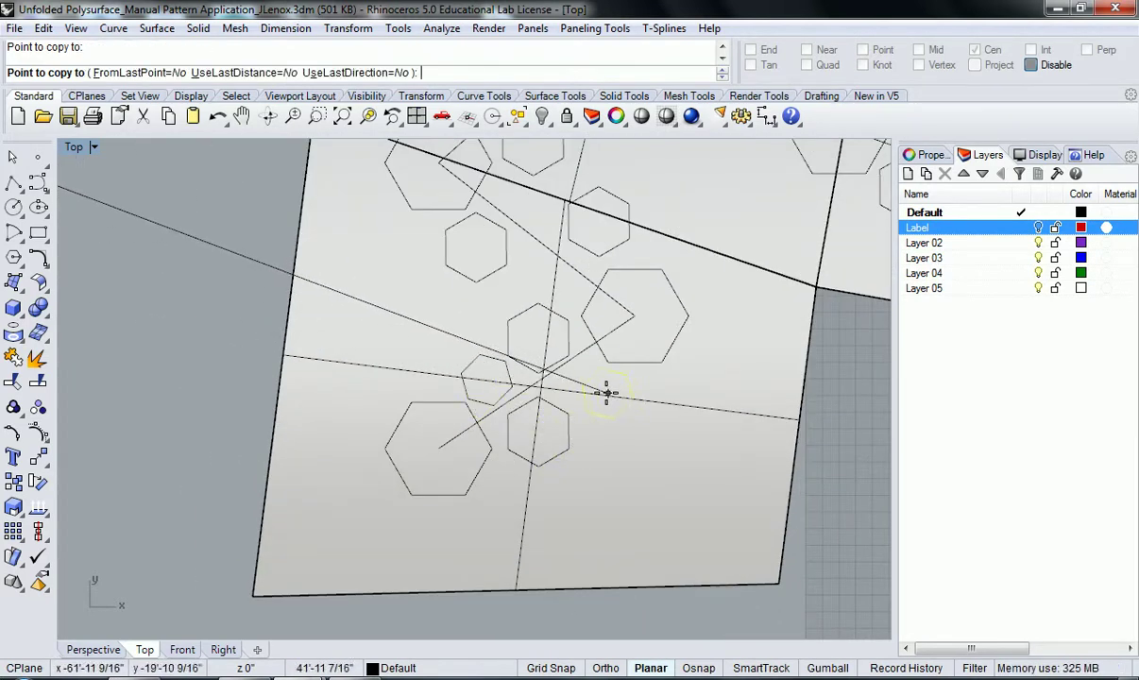
click(600, 389)
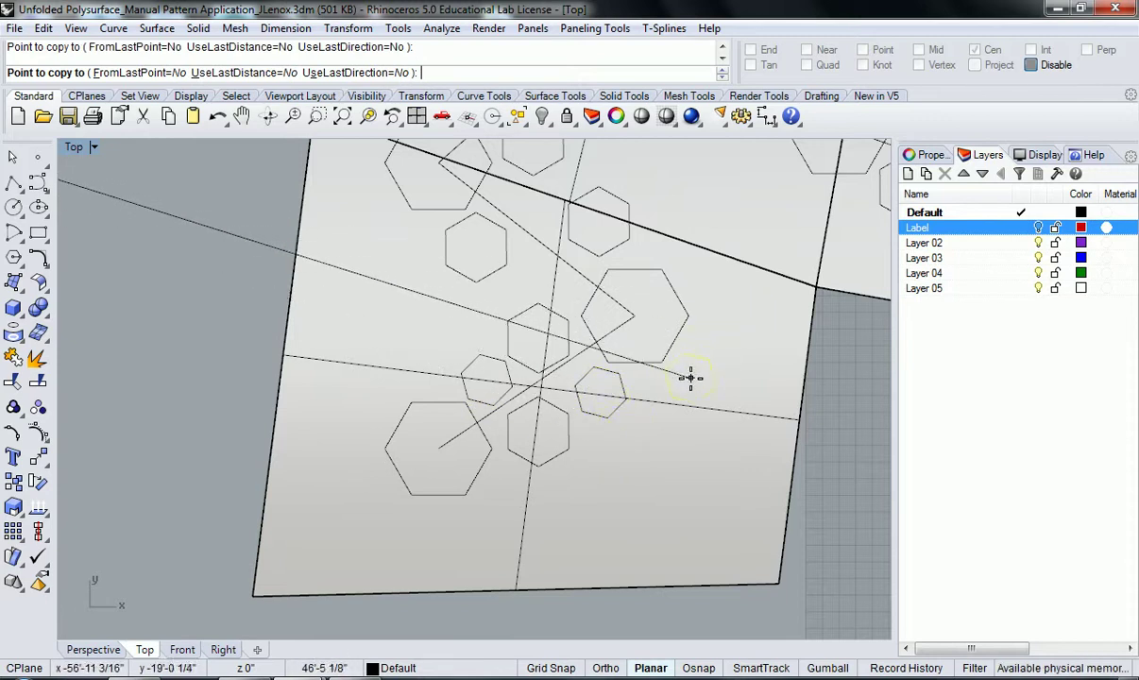
click(666, 239)
right_drag(539, 276, 519, 329)
scroll(514, 326, up, 5)
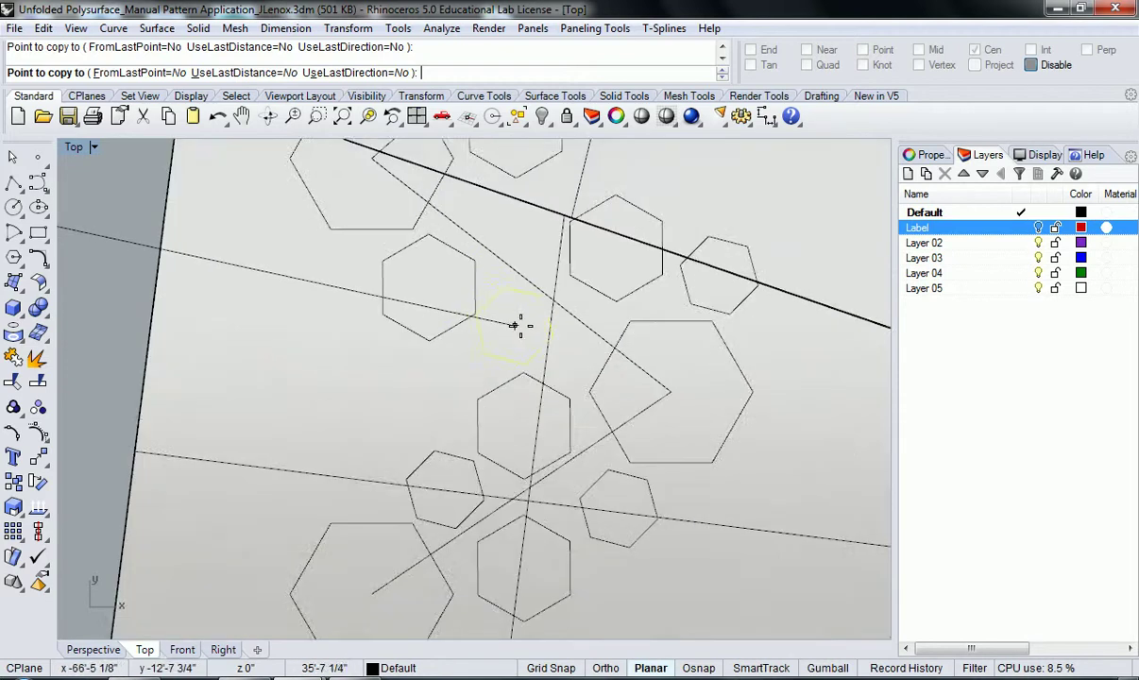
- Place six small hexagon copies along the polyline from the end face across the shared edge and over the adjoining face
scroll(541, 305, down, 4)
scroll(533, 224, up, 3)
scroll(492, 326, down, 4)
scroll(539, 323, up, 3)
click(534, 376)
scroll(437, 275, down, 4)
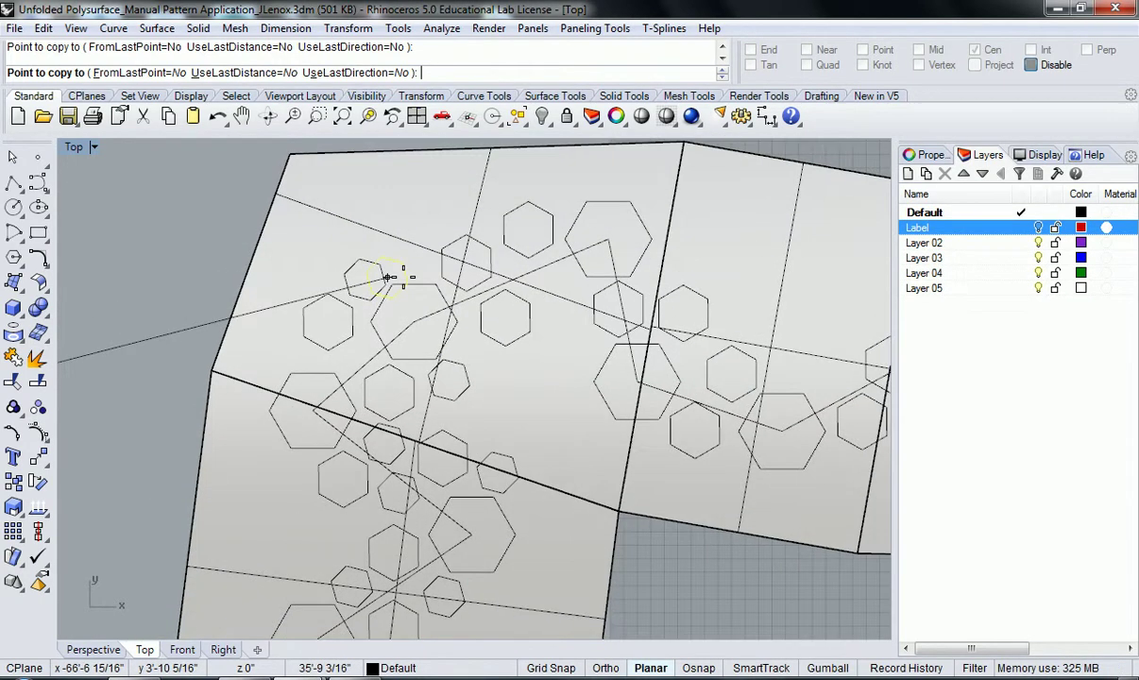
scroll(565, 287, up, 3)
right_drag(573, 338, 465, 353)
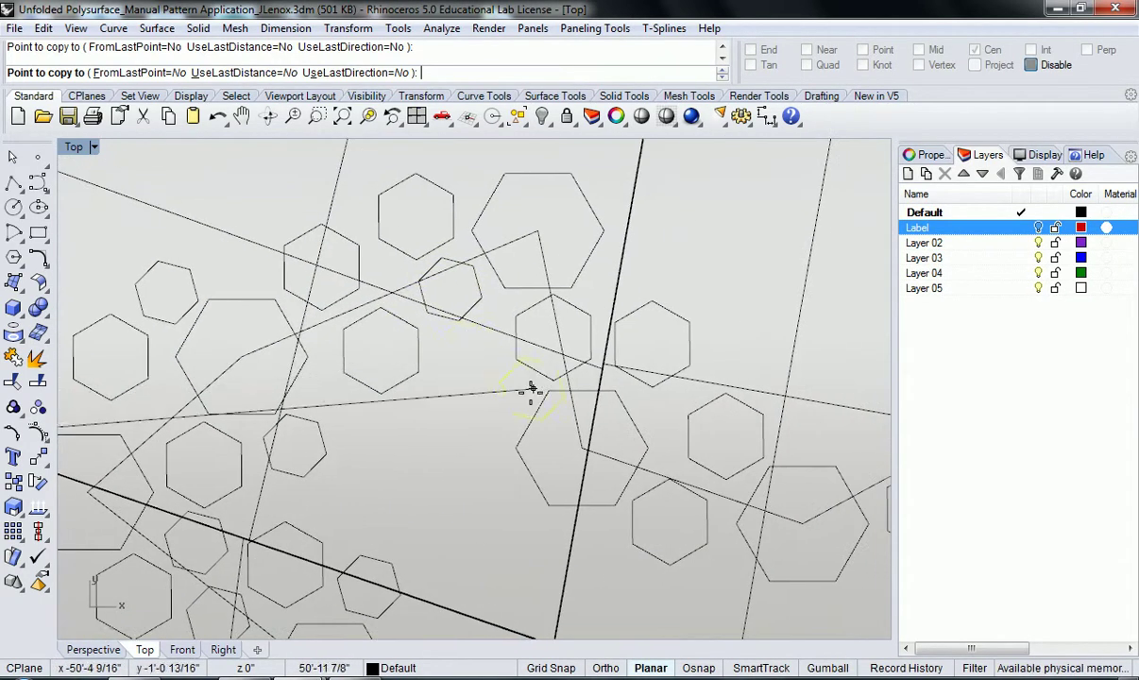
click(498, 392)
- Place five small hexagon copies around the polyline on the narrow face, including one across its edge with the tapering face
right_drag(657, 447, 524, 373)
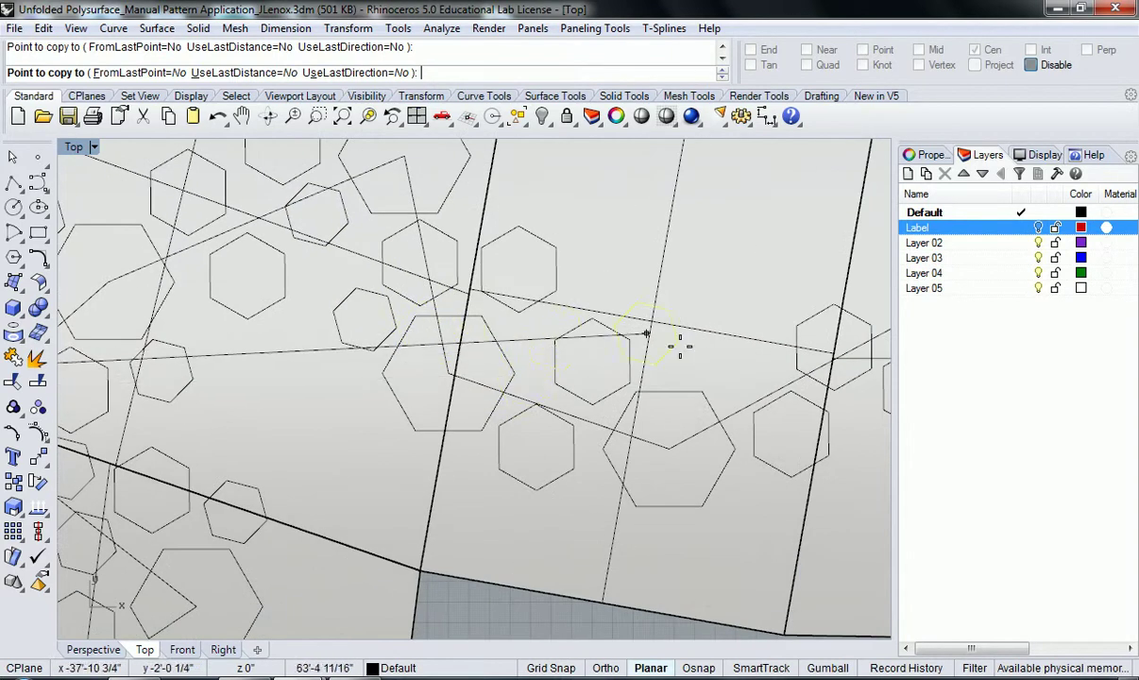
right_drag(681, 350, 619, 331)
click(550, 261)
click(547, 484)
right_drag(661, 402, 526, 399)
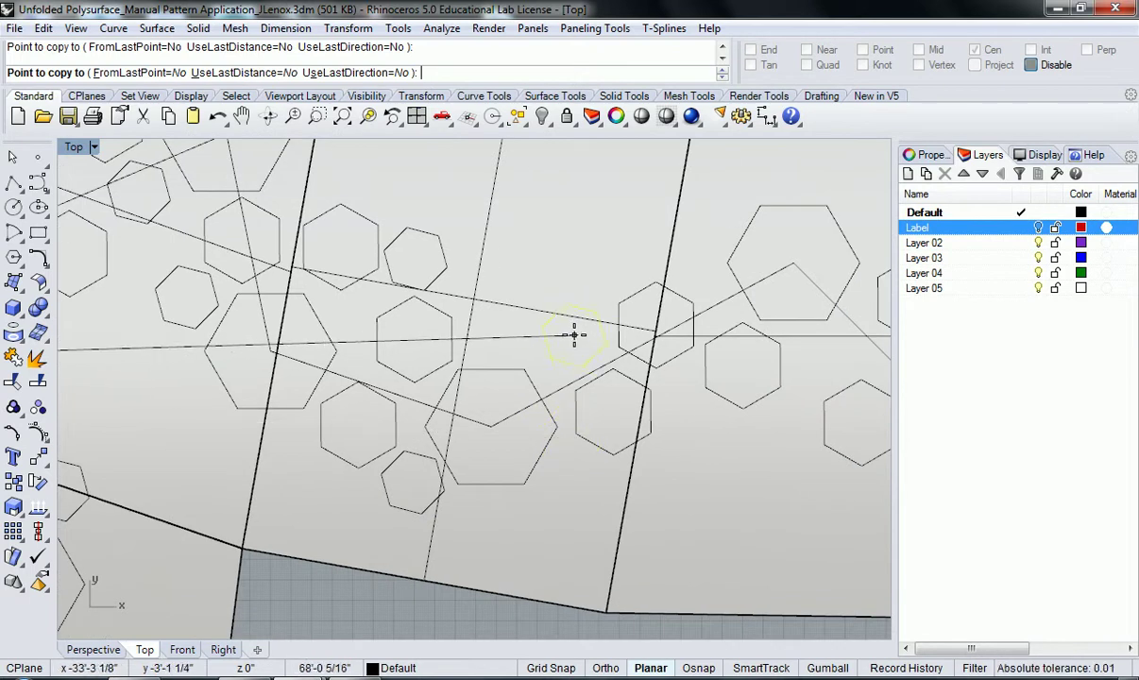
right_drag(698, 400, 632, 313)
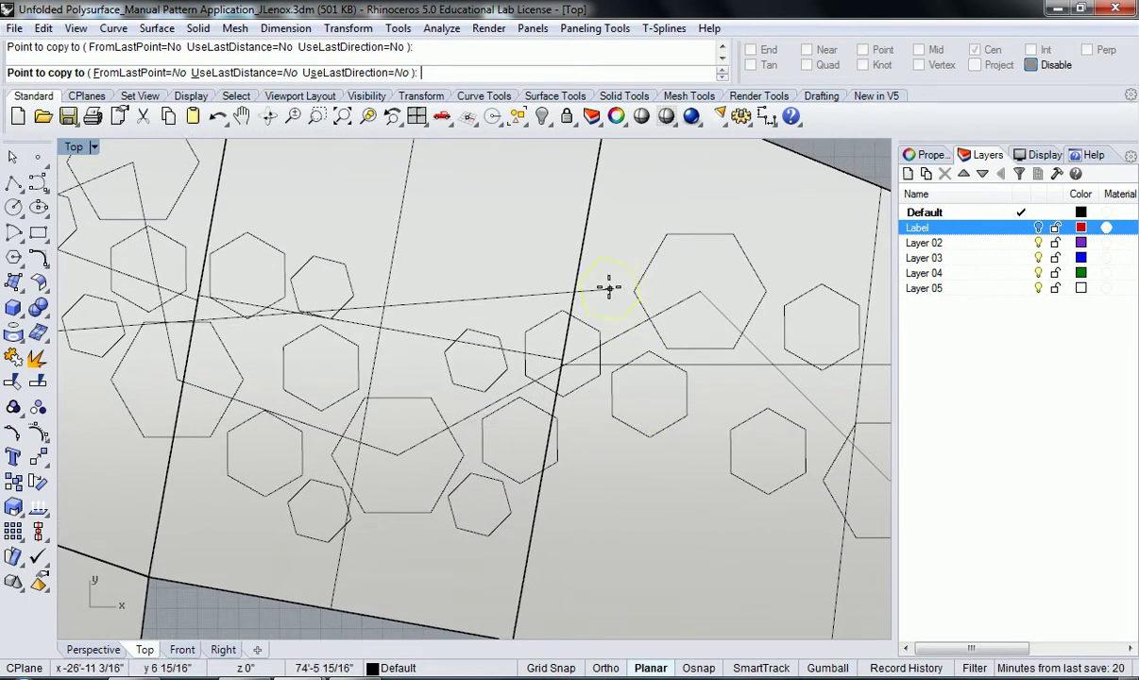
click(590, 267)
- Place five small hexagon copies along the polyline on the tapering face, including one across its edge with the rectangular face
right_drag(742, 389, 586, 344)
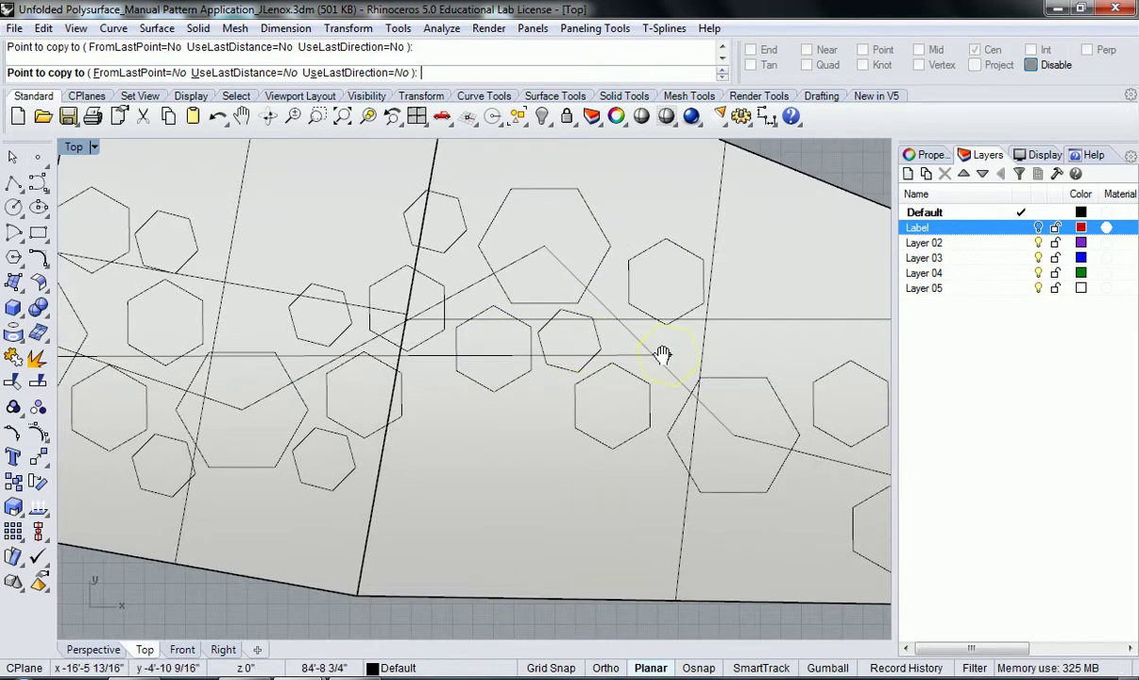
scroll(653, 348, up, 3)
scroll(661, 358, up, 3)
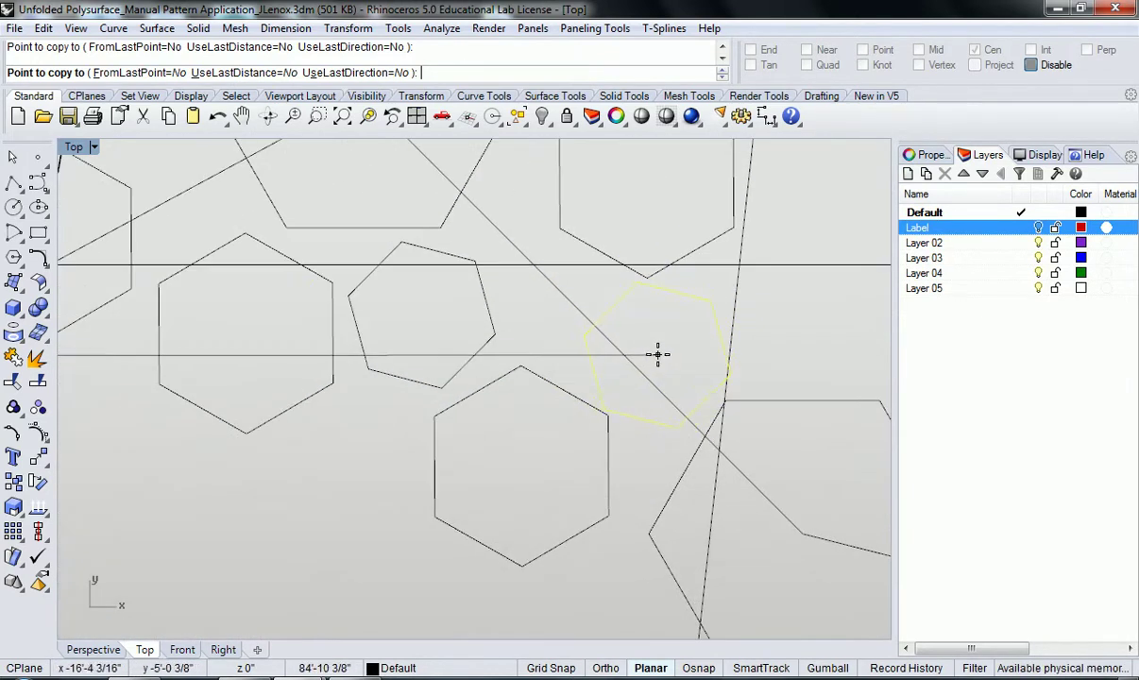
scroll(666, 351, down, 3)
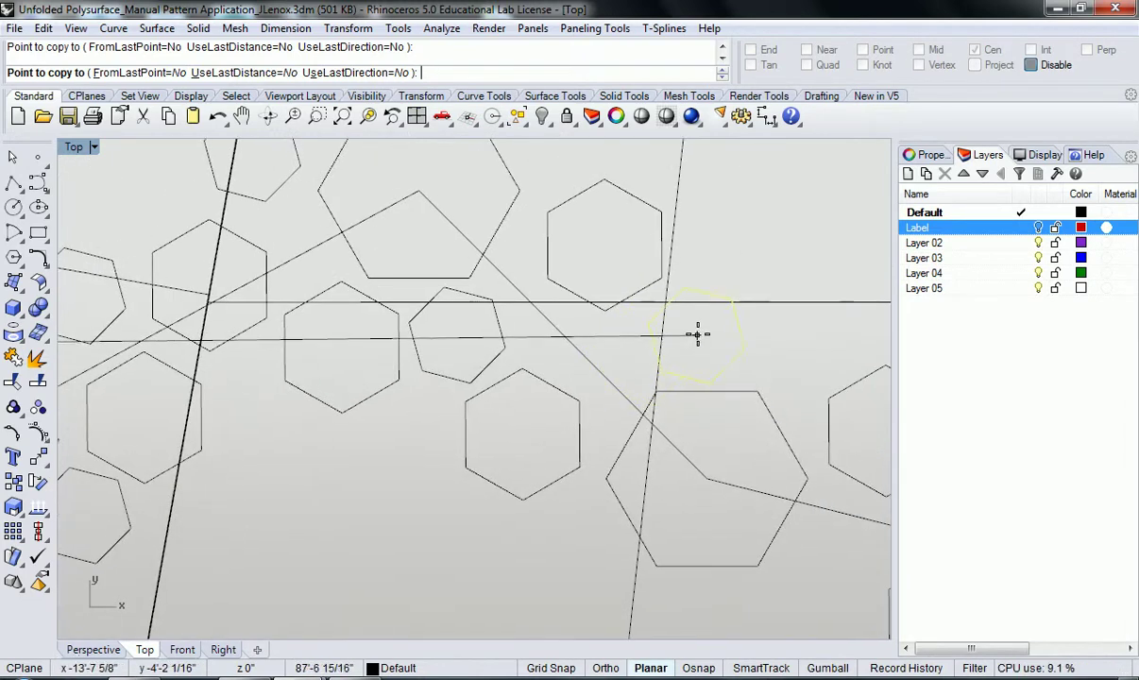
scroll(605, 336, down, 5)
scroll(608, 450, up, 4)
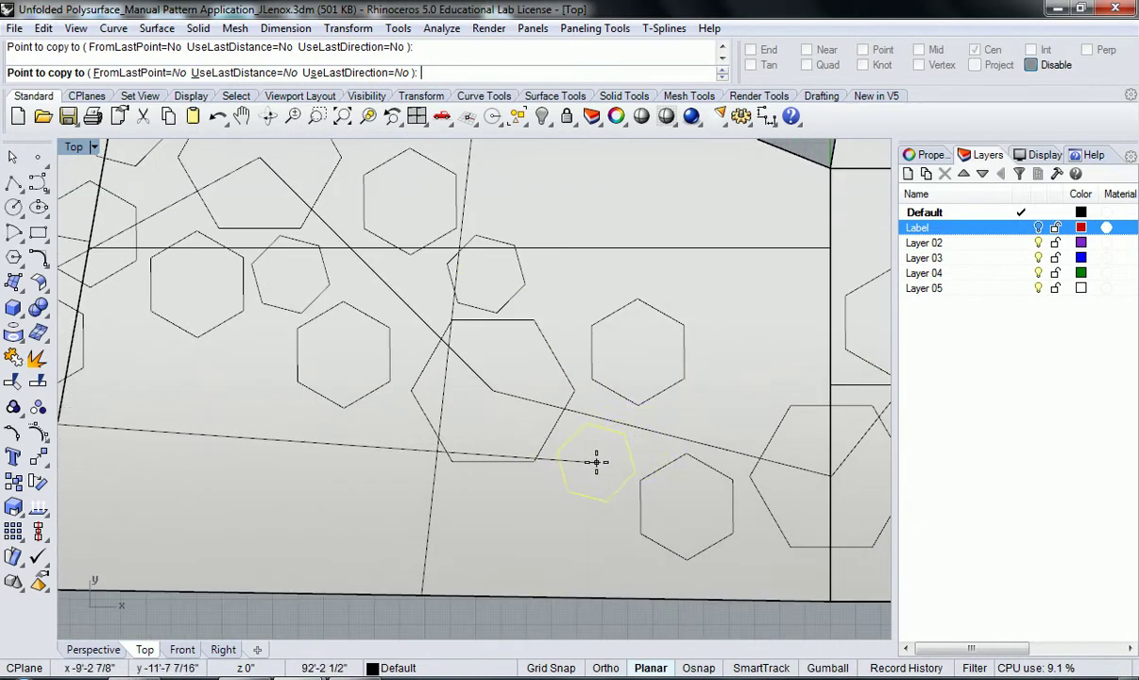
right_drag(728, 401, 522, 394)
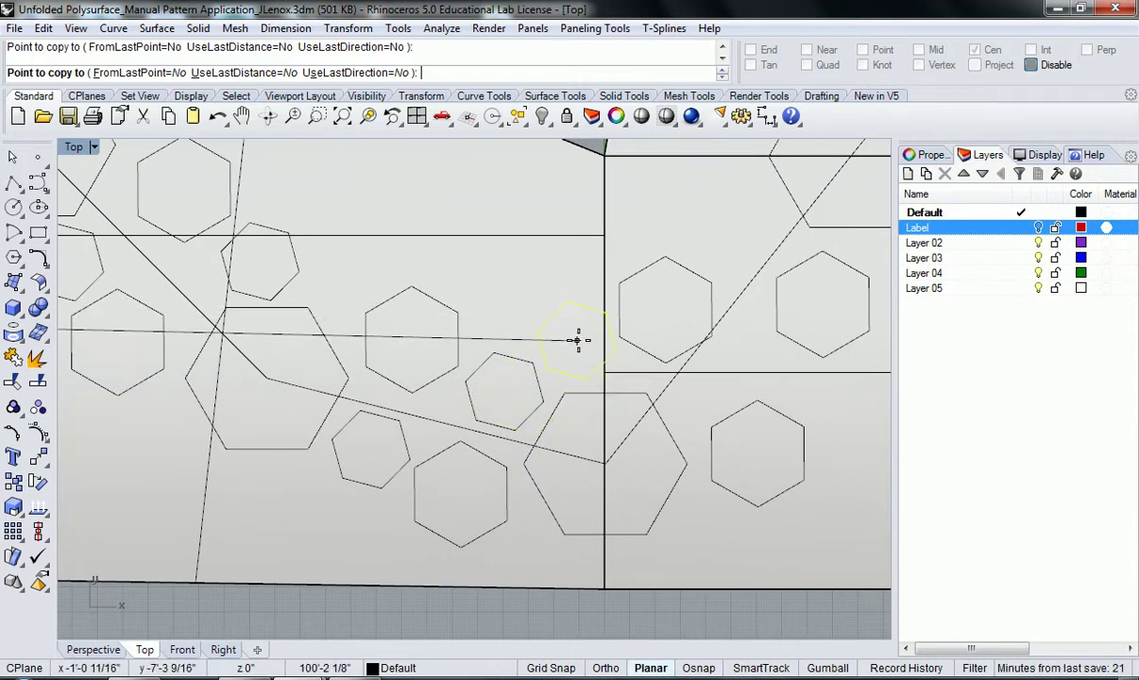
click(580, 340)
- Place one small hexagon copy on the rectangular face and two on either side of the polyline on the lower trapezoidal face
right_drag(707, 382, 562, 408)
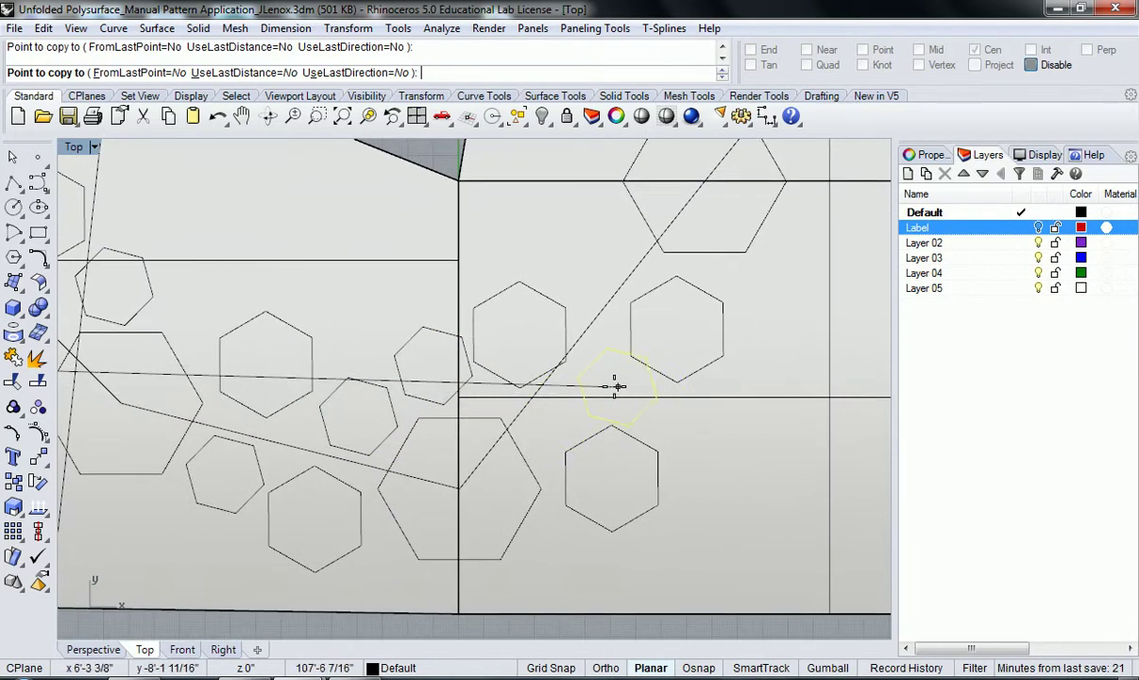
scroll(610, 287, down, 3)
scroll(692, 305, up, 4)
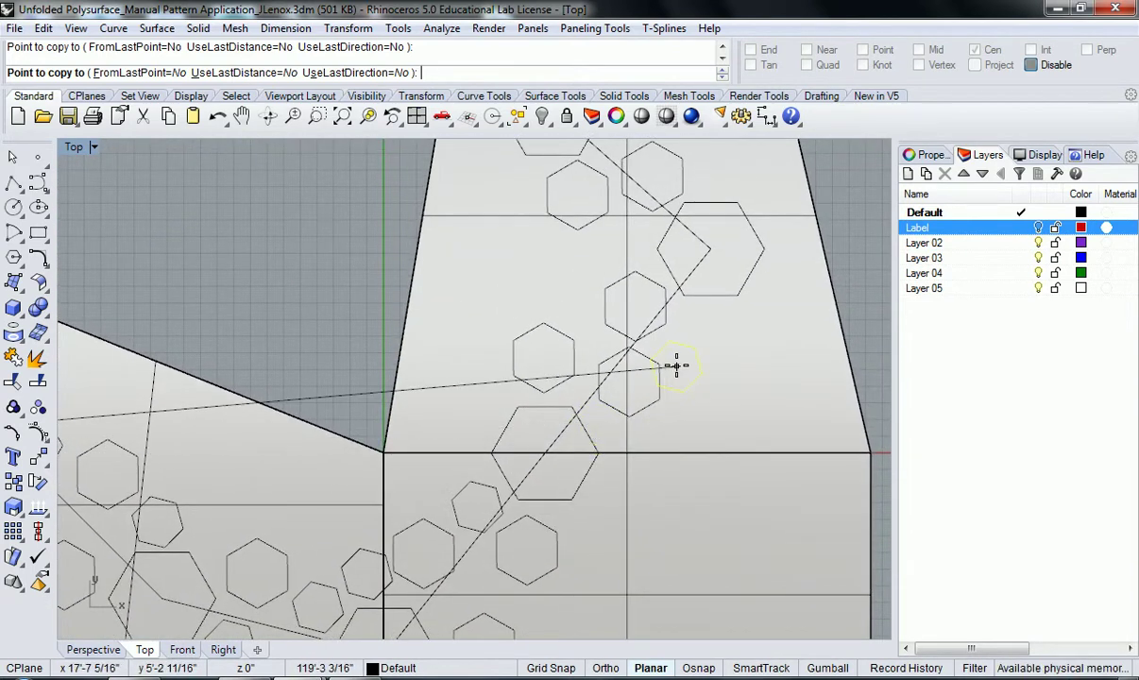
click(702, 330)
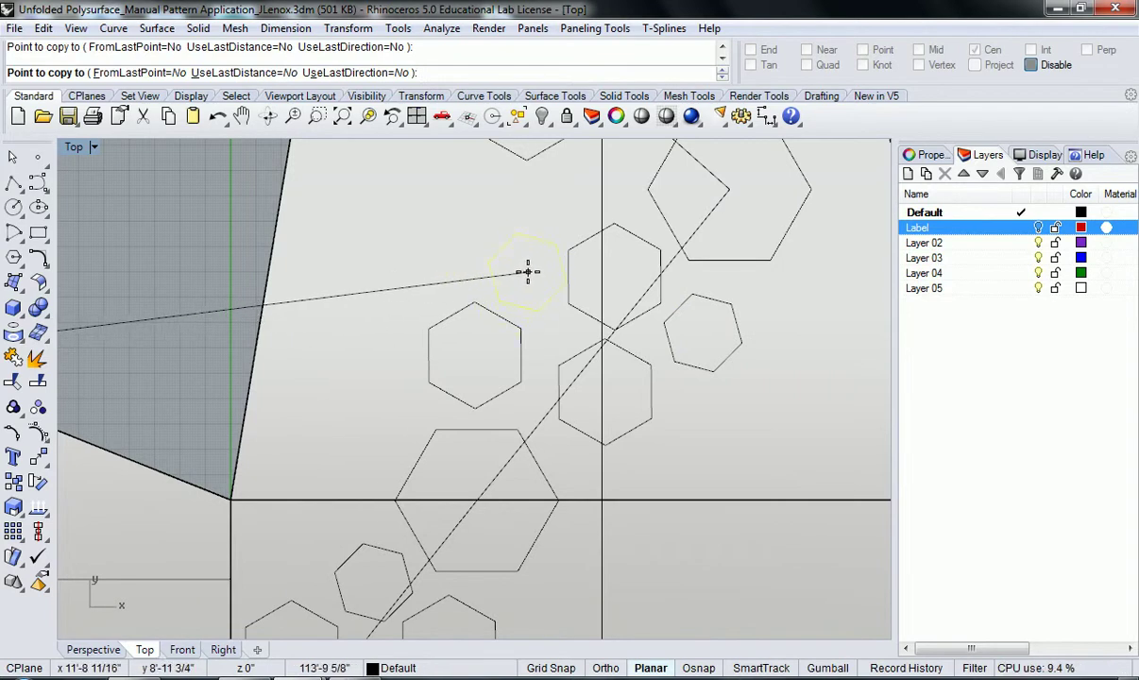
click(525, 272)
- Place five small hexagon copies around the two upper large hexagons on the trapezoidal face
scroll(526, 271, down, 4)
right_drag(527, 269, 524, 405)
scroll(599, 323, up, 4)
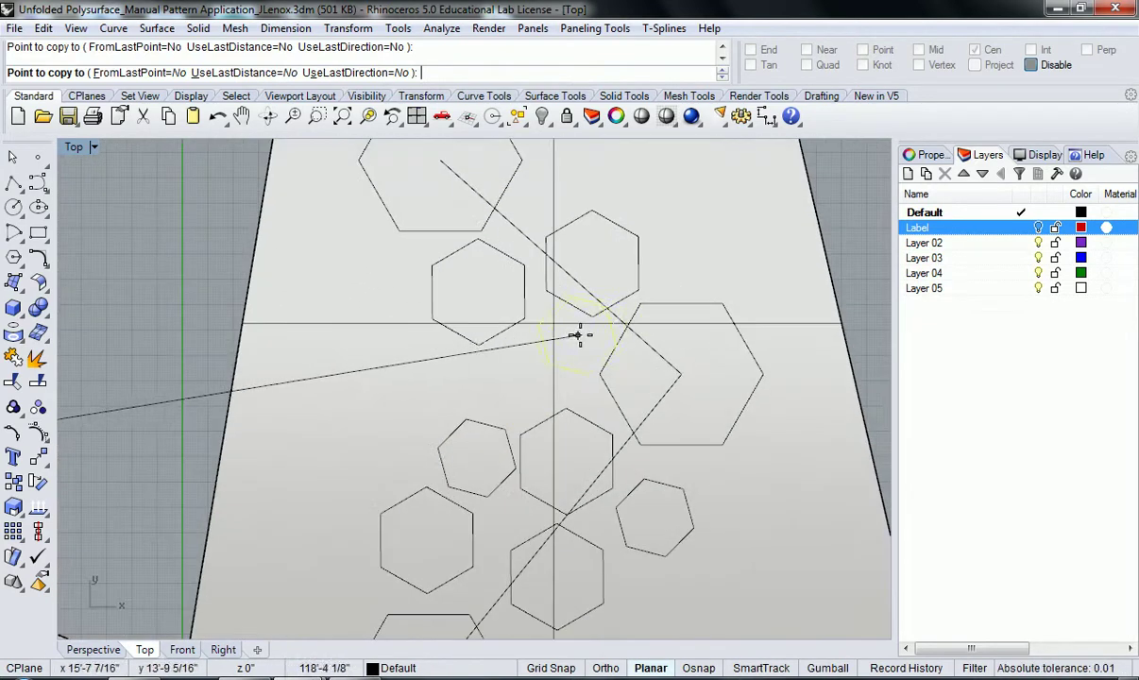
scroll(567, 302, down, 2)
scroll(570, 297, up, 2)
click(573, 282)
right_drag(506, 188, 528, 231)
right_drag(468, 204, 496, 233)
click(485, 229)
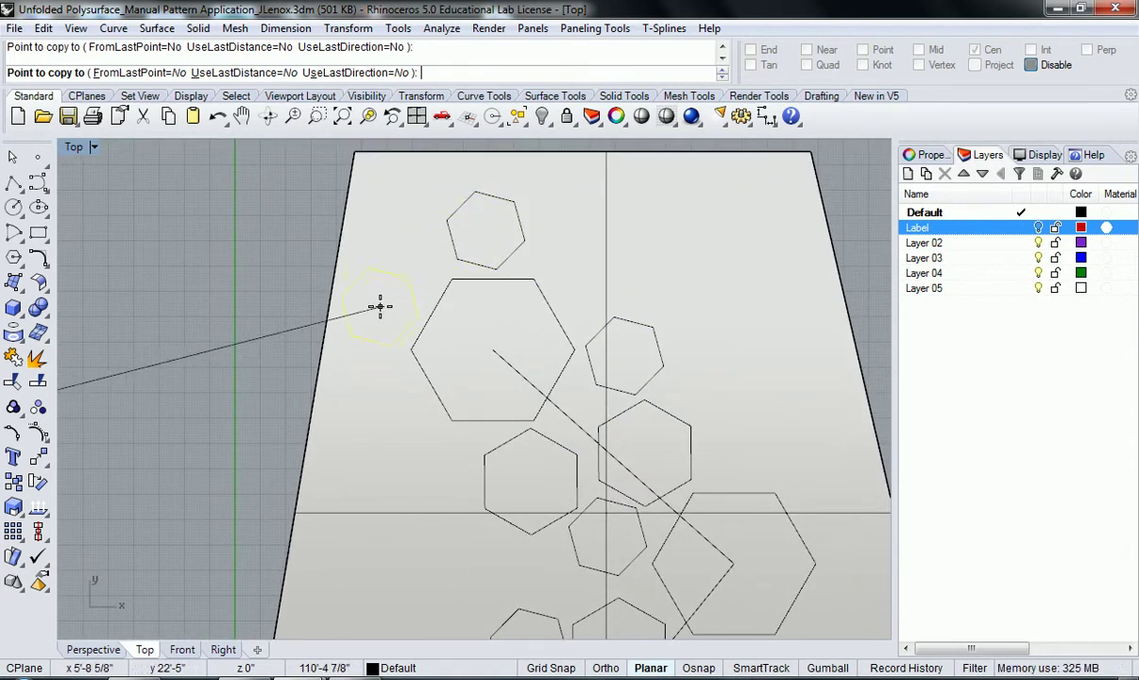
click(387, 293)
scroll(388, 307, down, 10)
right_drag(383, 402, 422, 340)
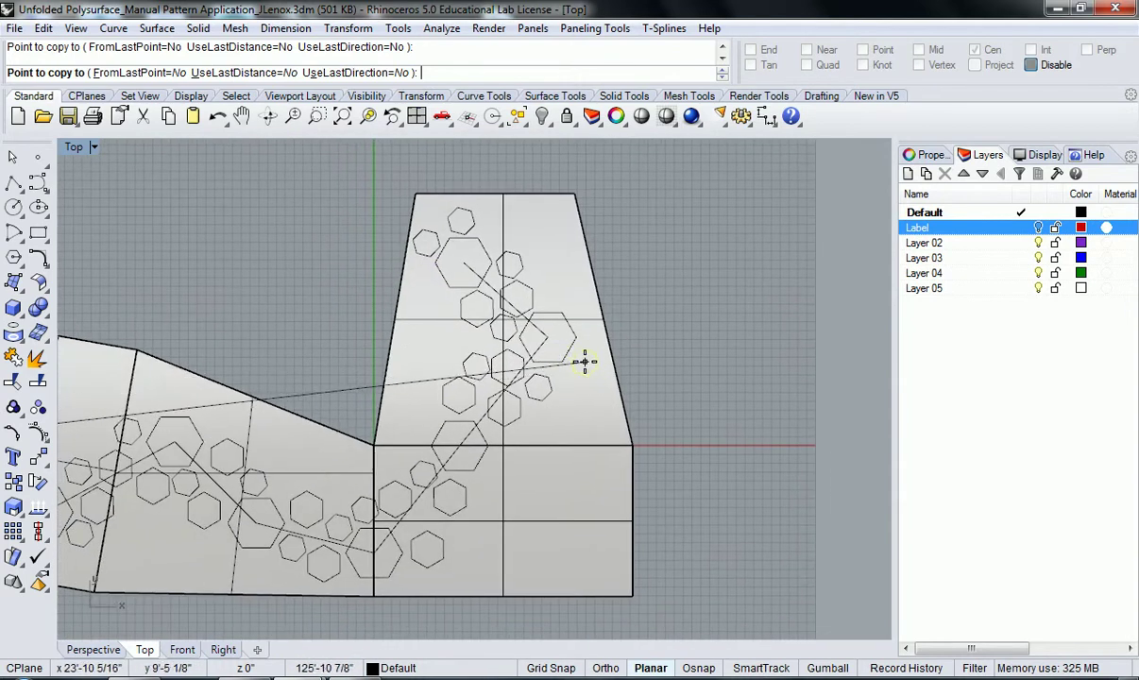
click(585, 358)
- Fill the tapering face with one small hexagon copy below its lower large hexagon and one above its upper large hexagon
right_drag(461, 469, 470, 462)
scroll(469, 465, up, 2)
scroll(521, 450, up, 2)
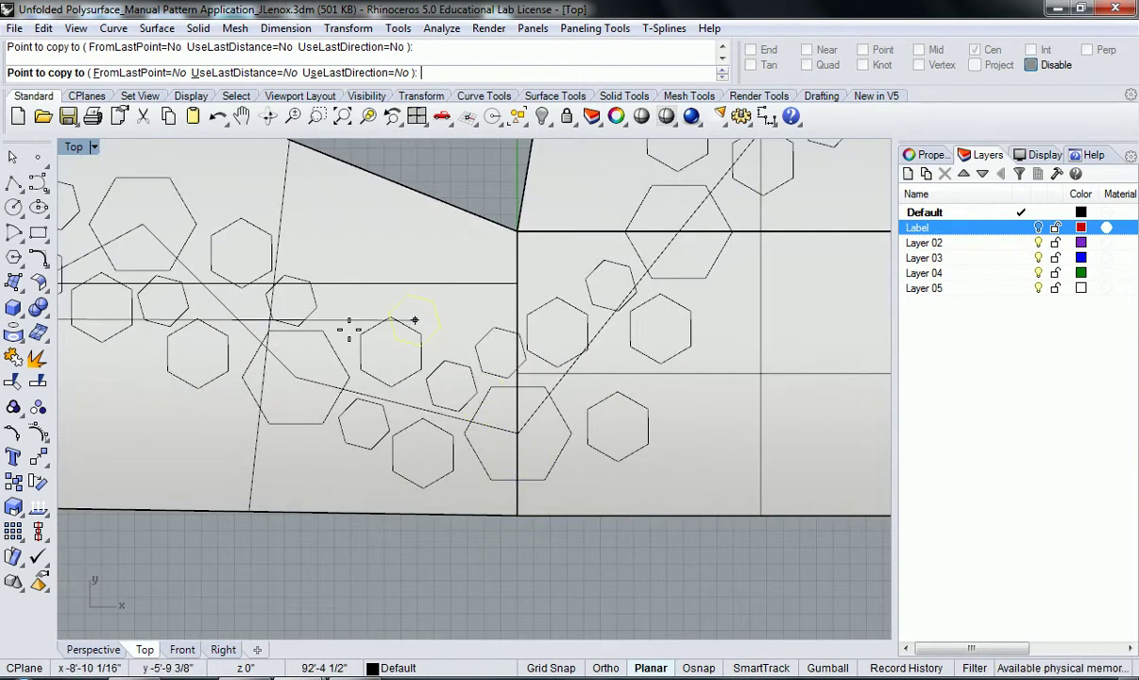
right_drag(279, 330, 621, 395)
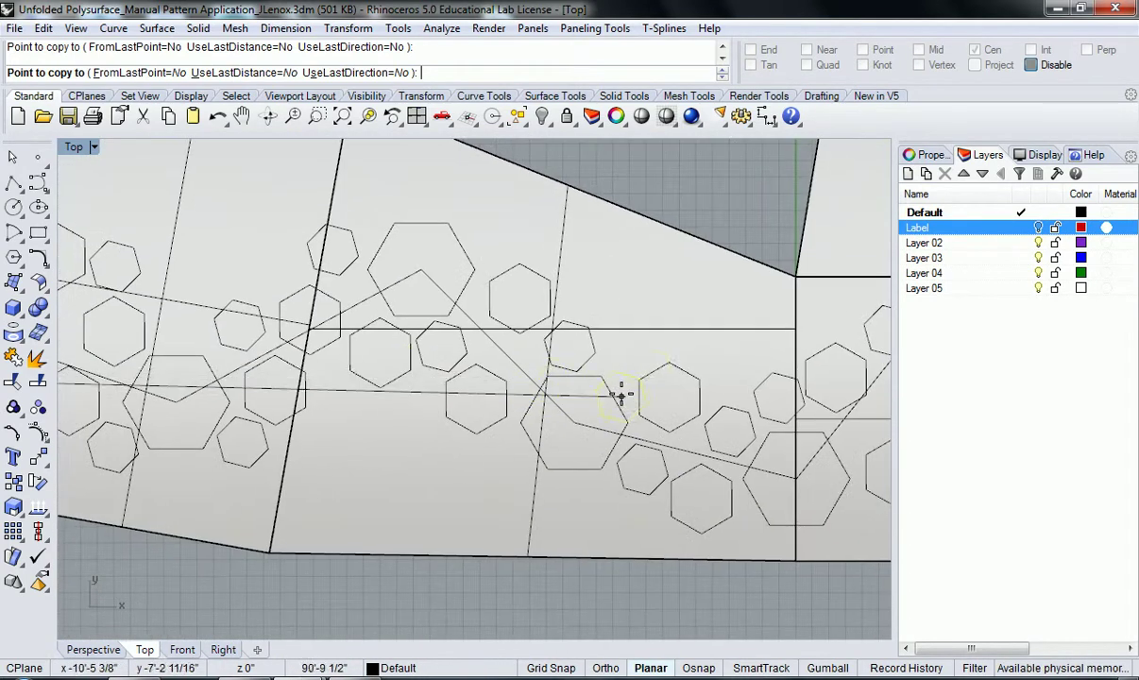
click(578, 501)
click(425, 192)
- Place one small hexagon copy across the narrow face's far edge and four around the end face's large hexagons, ending the copying
scroll(355, 315, down, 6)
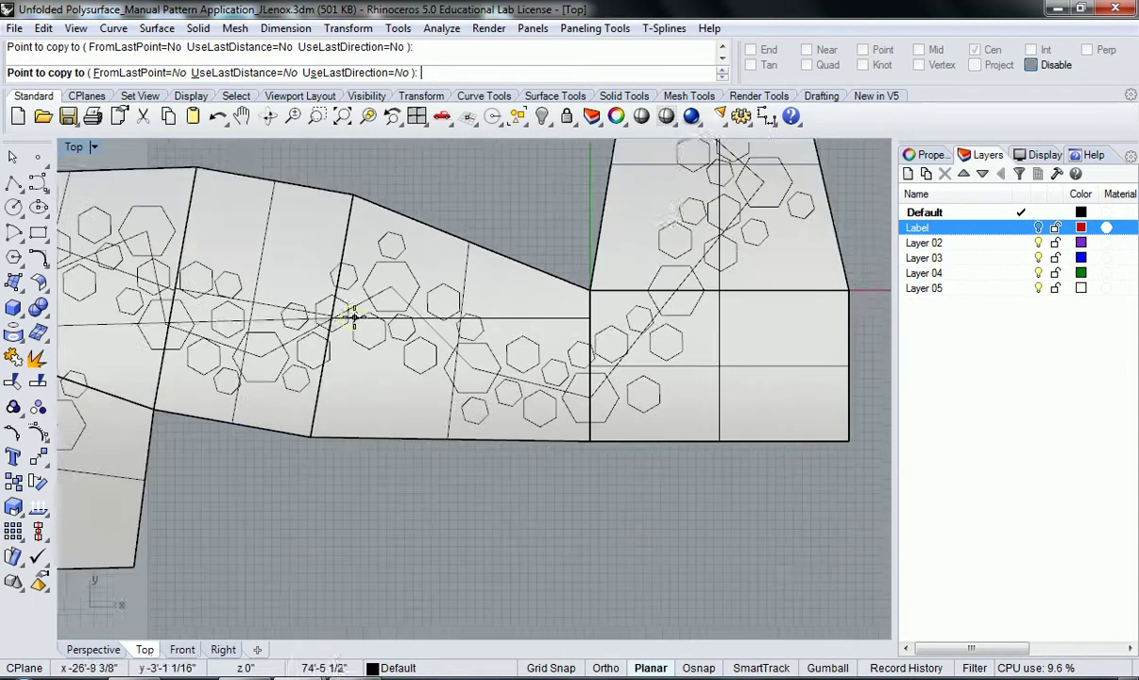
right_drag(249, 338, 455, 353)
scroll(306, 324, up, 2)
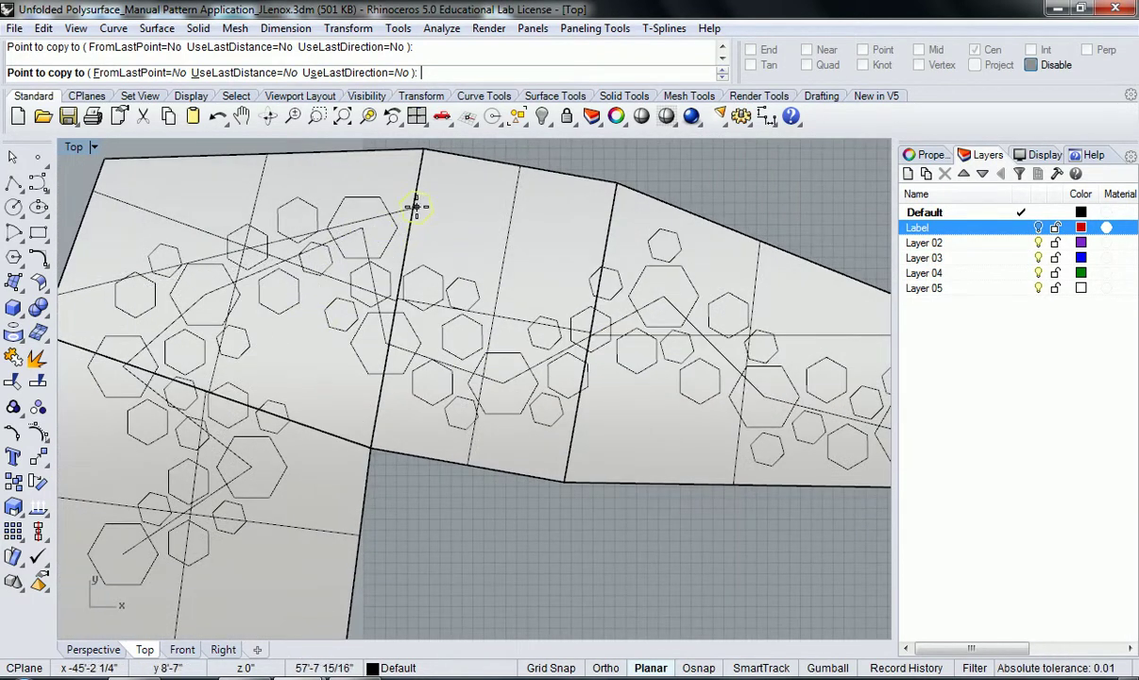
right_drag(255, 475, 364, 354)
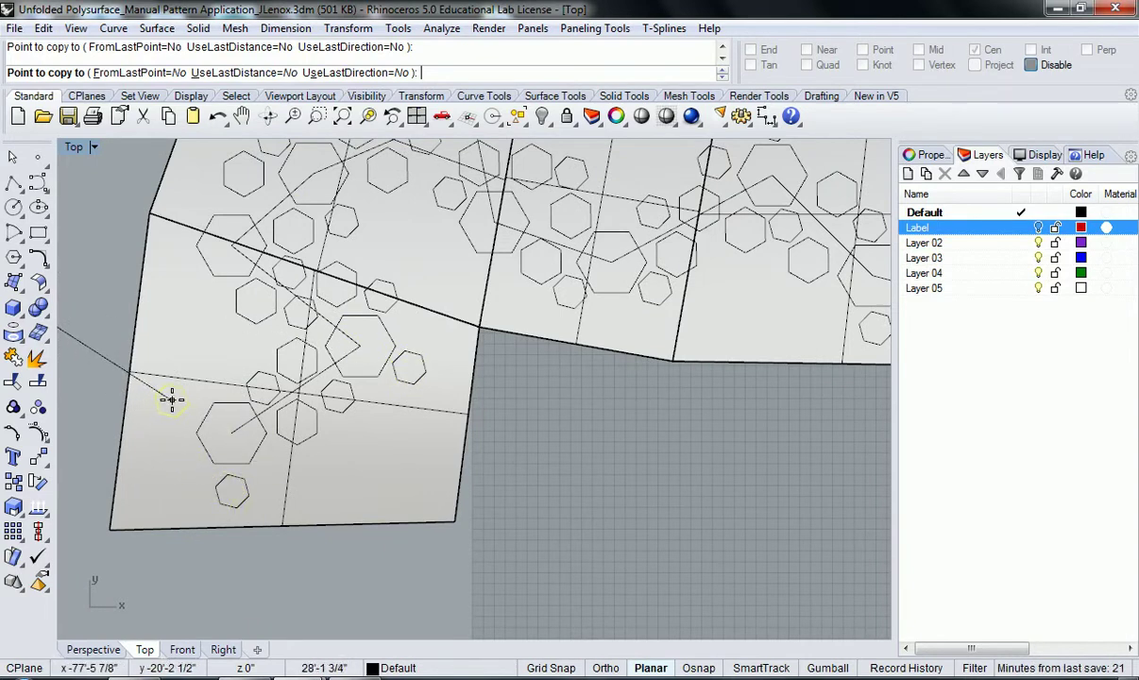
scroll(458, 491, down, 4)
scroll(458, 495, down, 6)
right_click(472, 494)
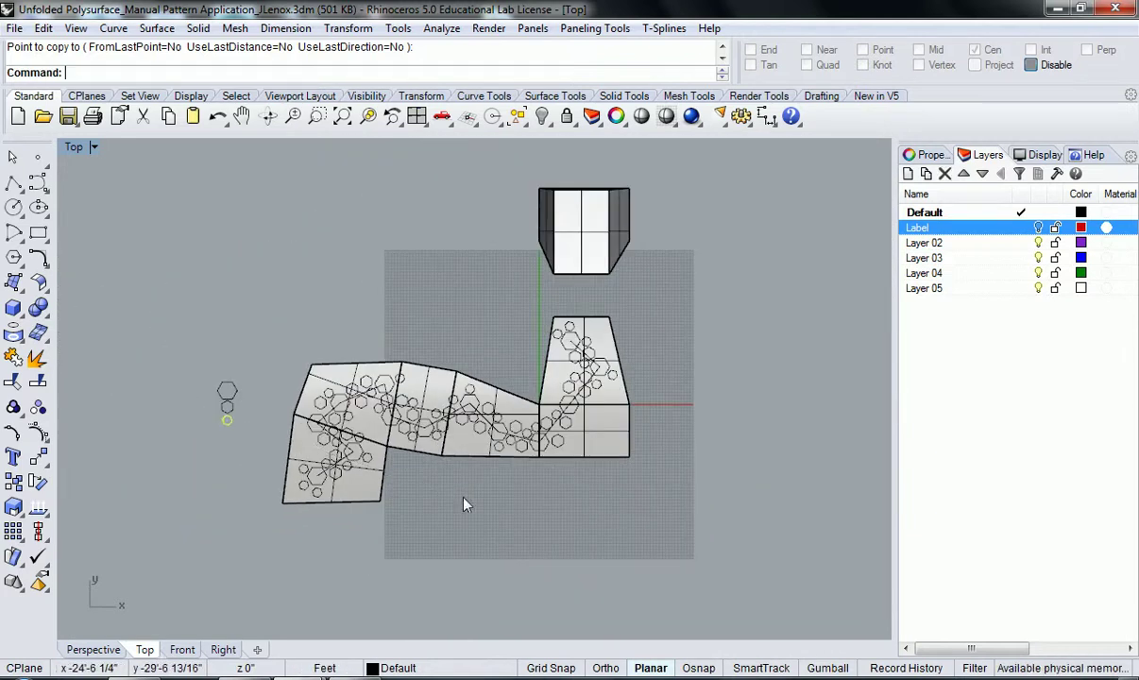
- Move the guide polyline running through the hexagons to Layer 02 and turn that layer off
right_drag(502, 507, 524, 478)
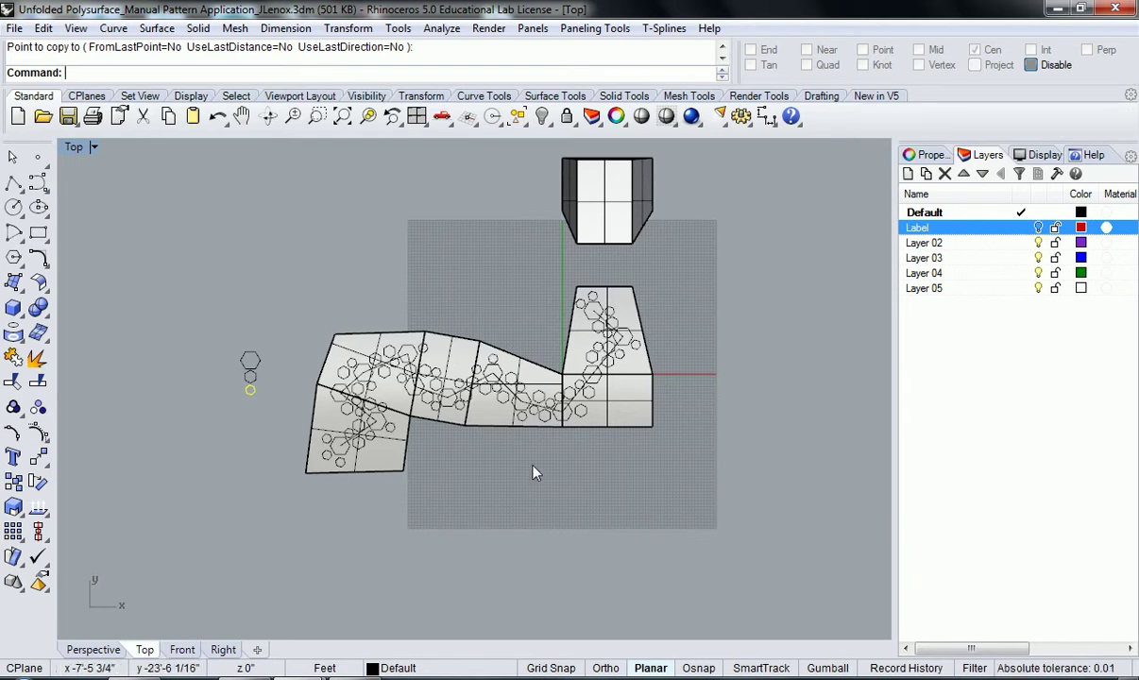
scroll(383, 436, up, 4)
click(656, 301)
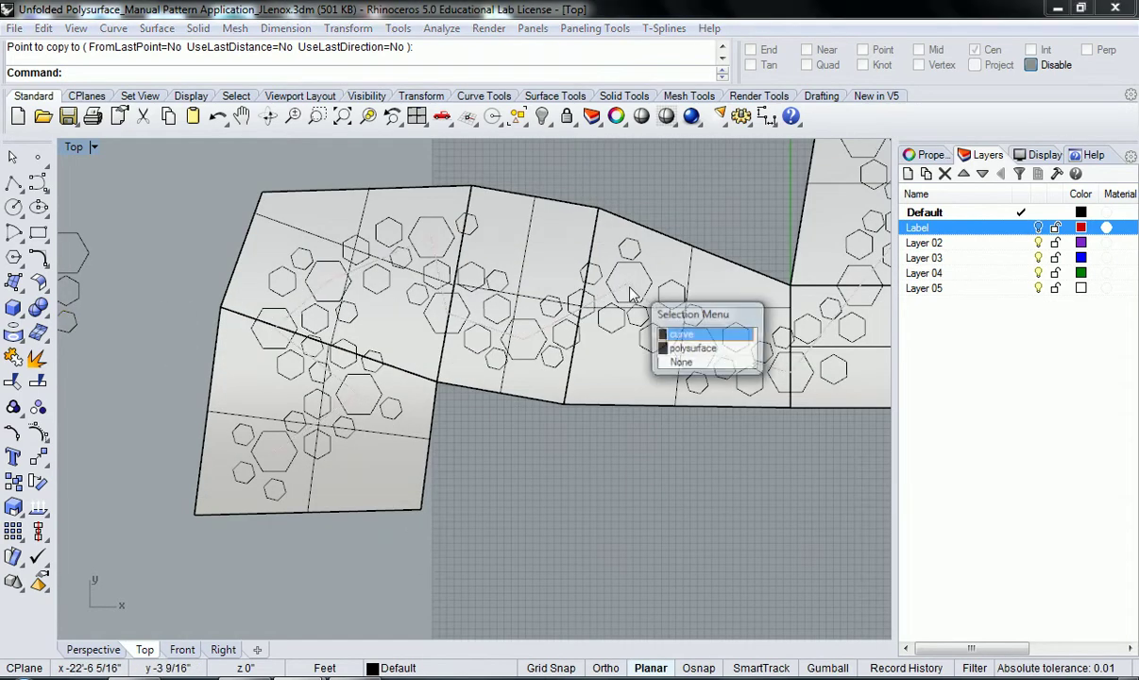
click(682, 335)
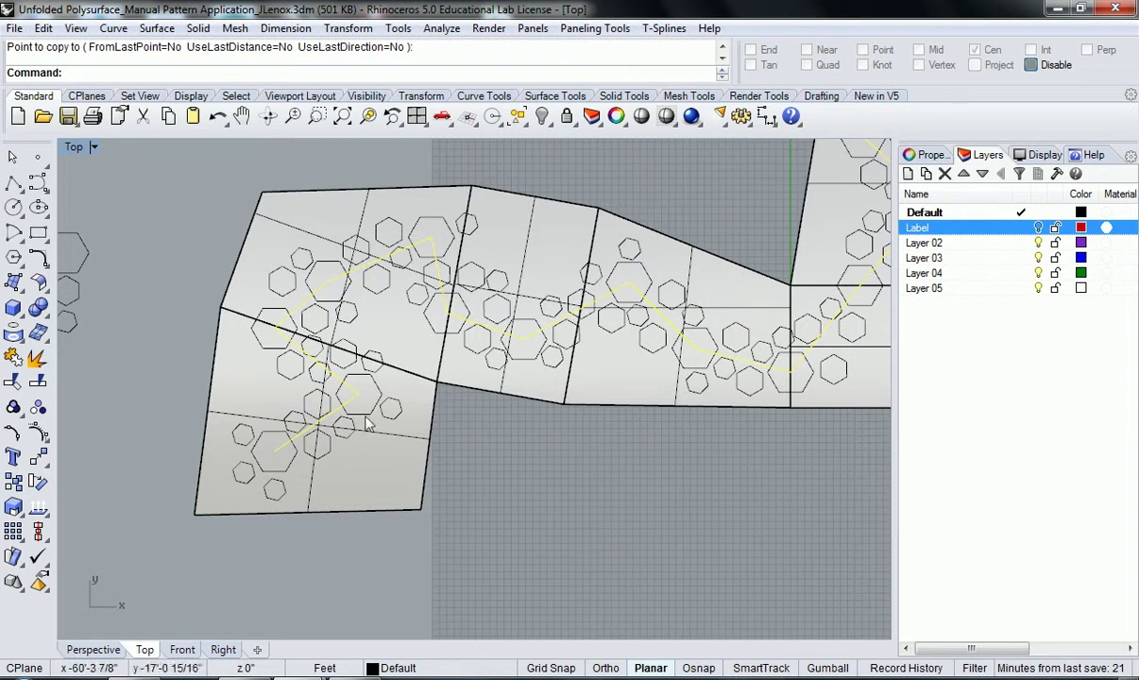
scroll(588, 373, down, 5)
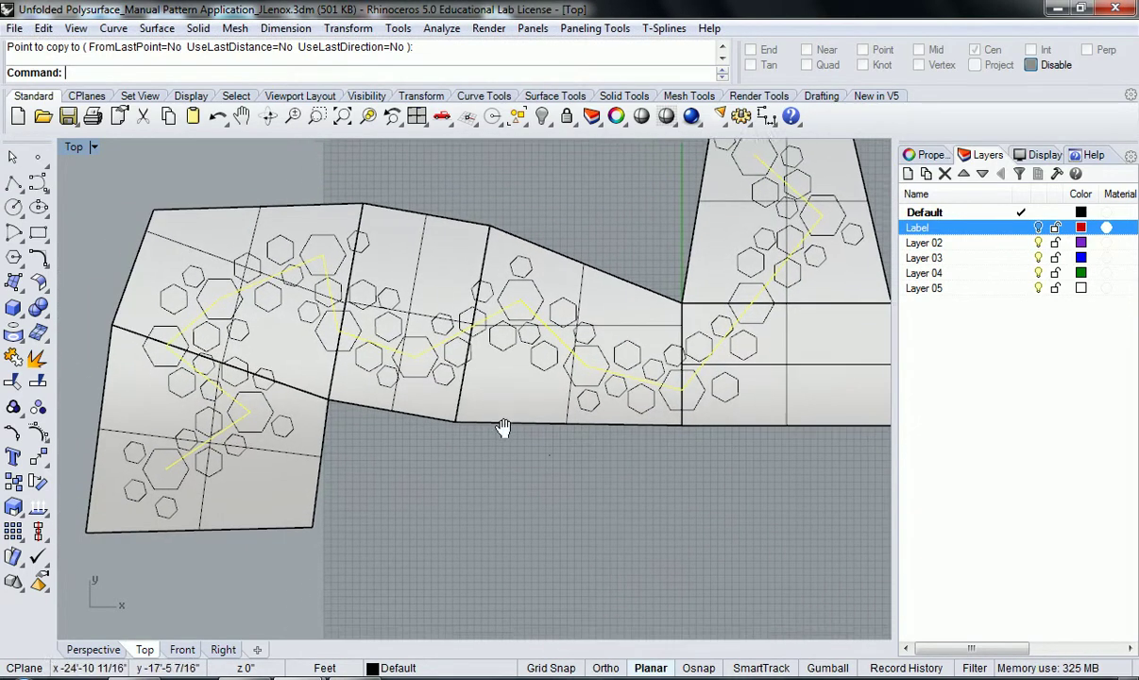
scroll(563, 474, up, 3)
scroll(528, 491, down, 2)
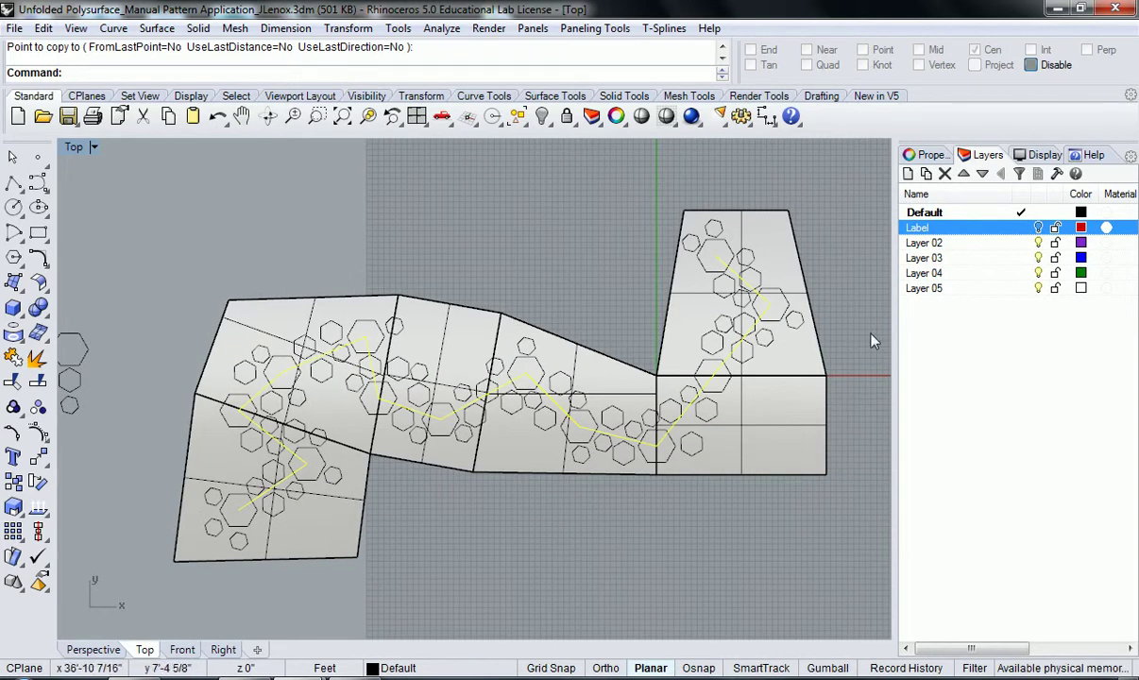
click(1003, 244)
right_click(955, 244)
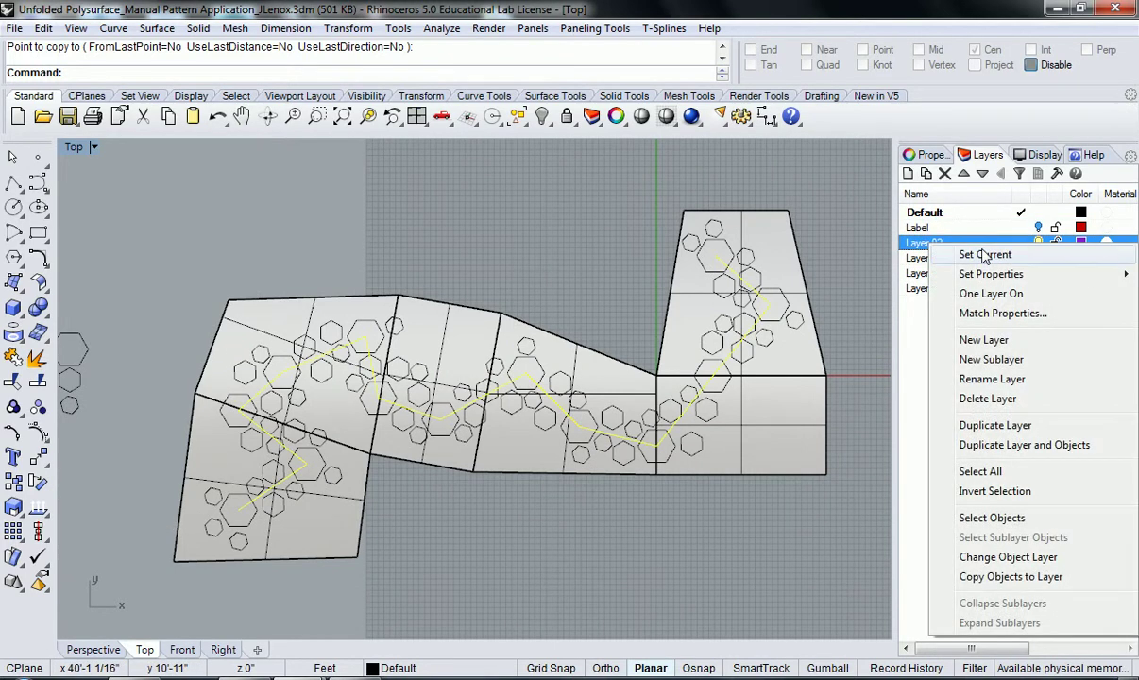
click(1010, 559)
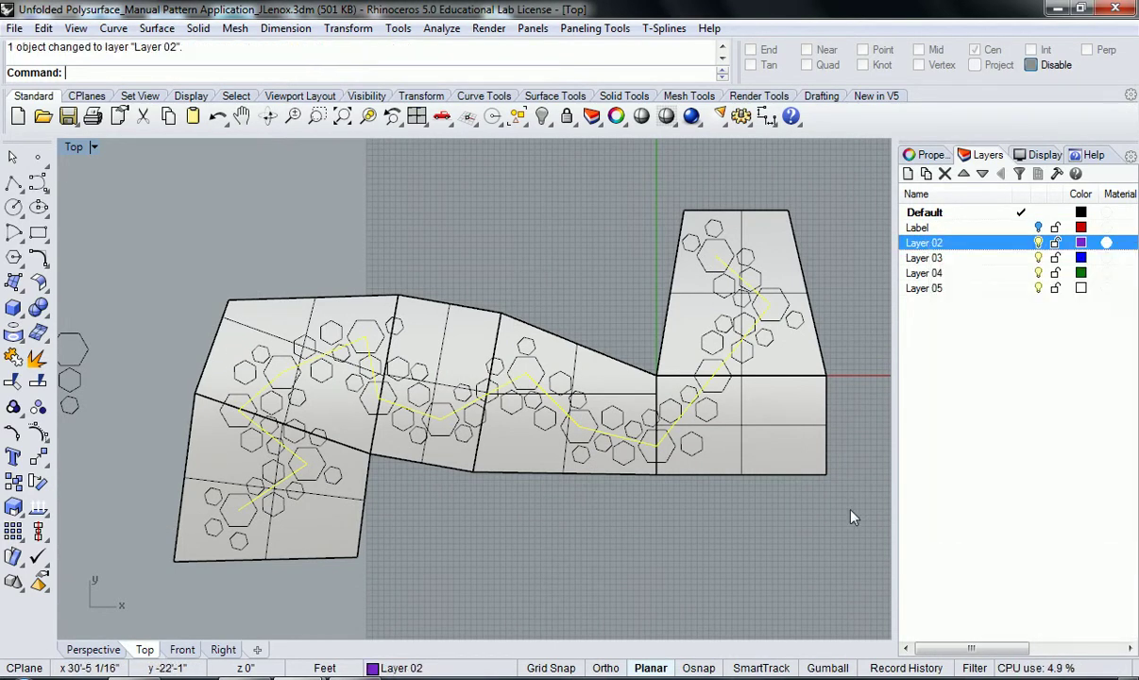
click(779, 545)
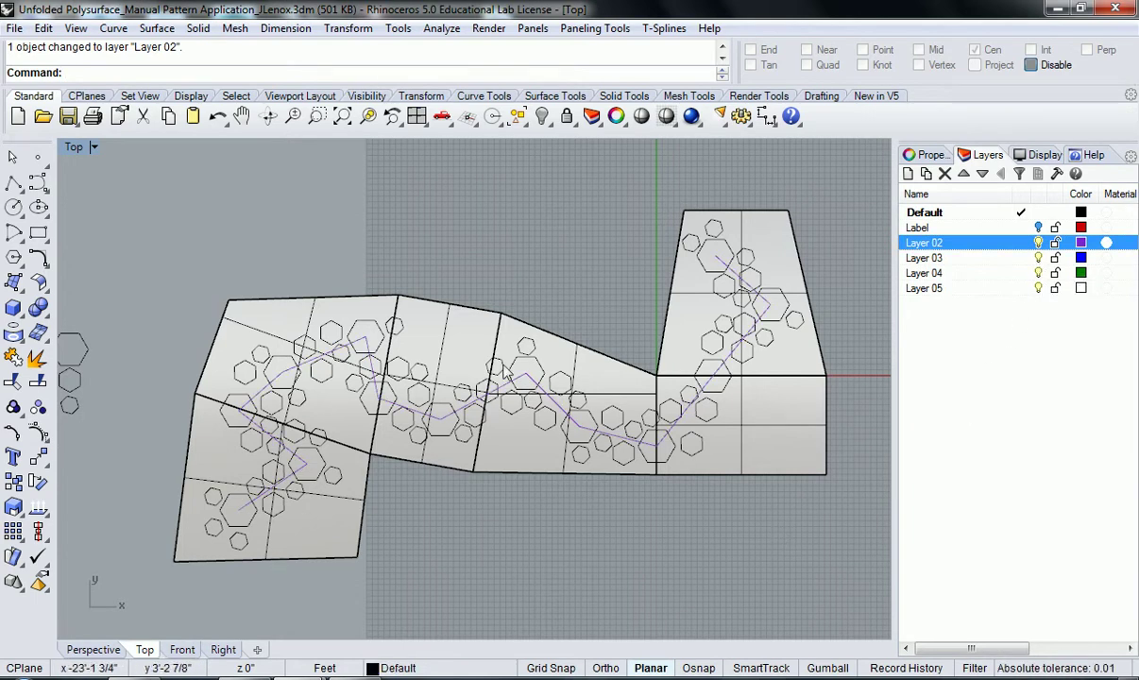
click(1038, 243)
right_drag(502, 503, 506, 483)
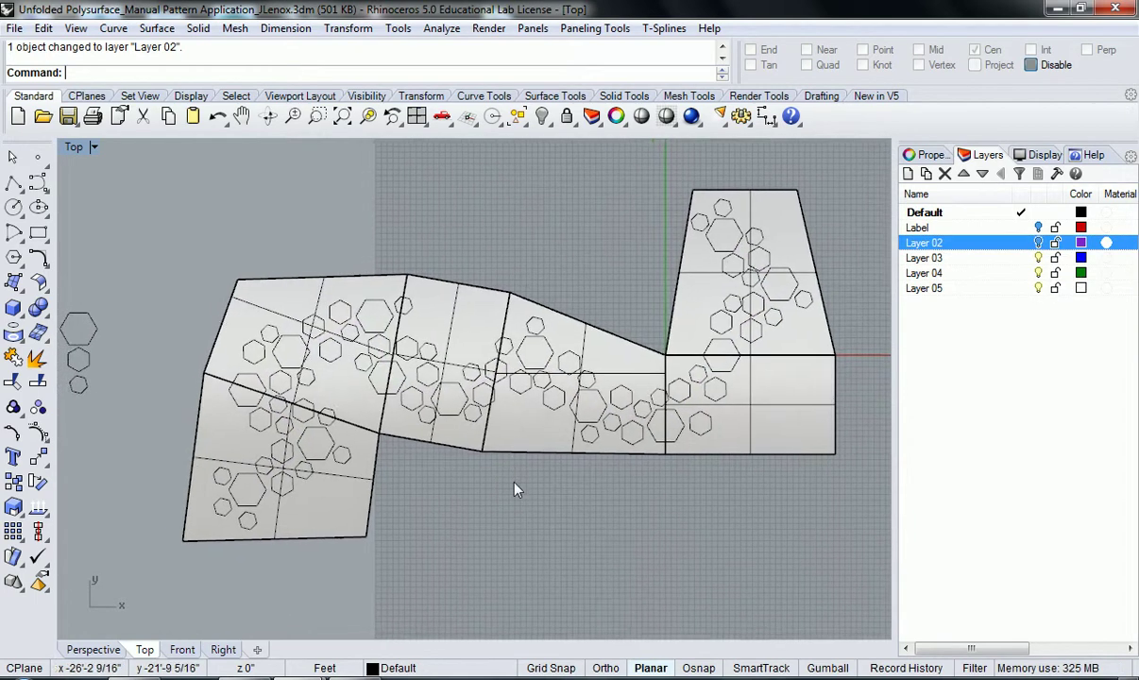
- Split the unfolded polysurface using all the hexagon curves placed on it as cutting objects
scroll(502, 485, down, 2)
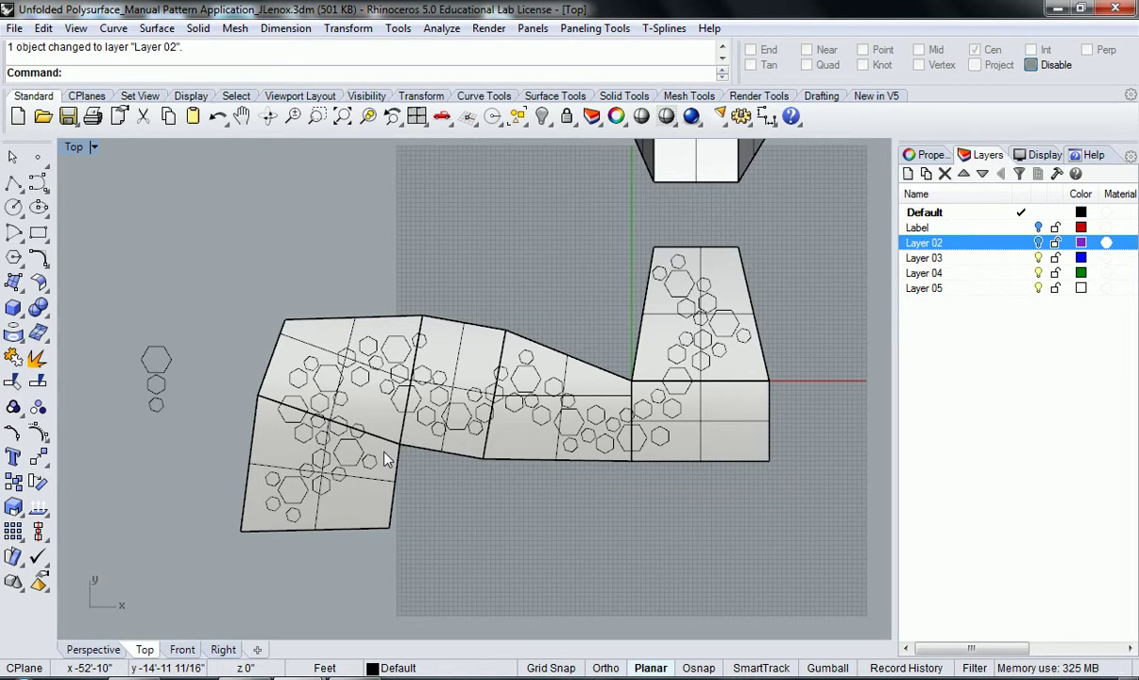
text(Split)
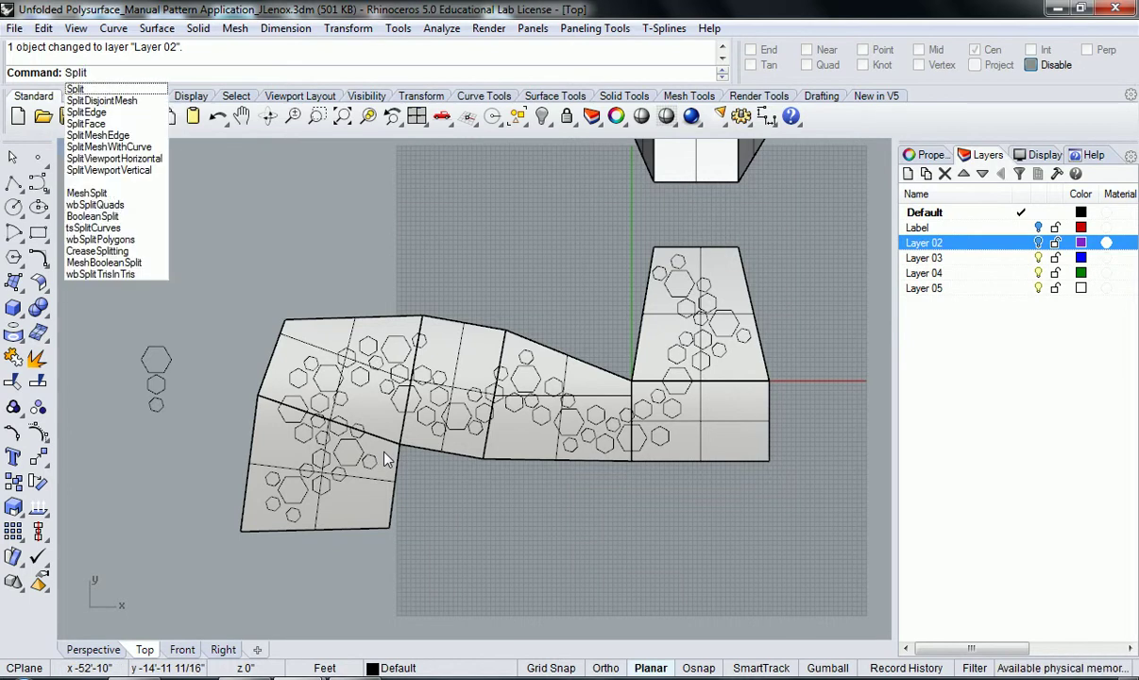
key(Return)
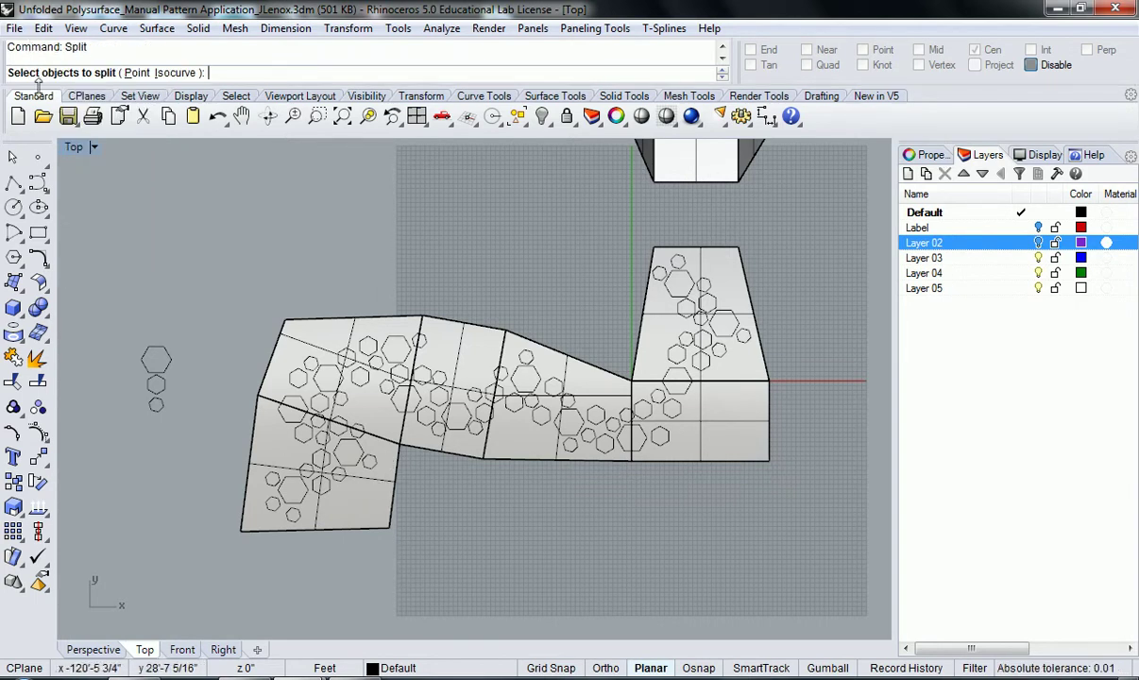
click(357, 493)
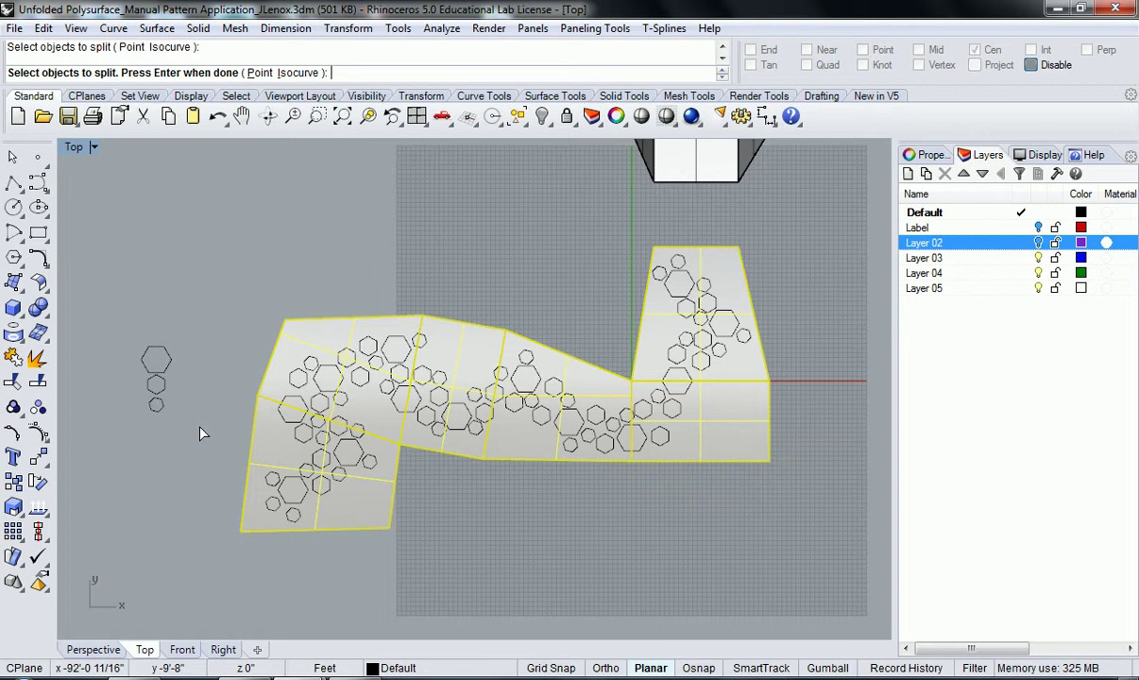
key(Return)
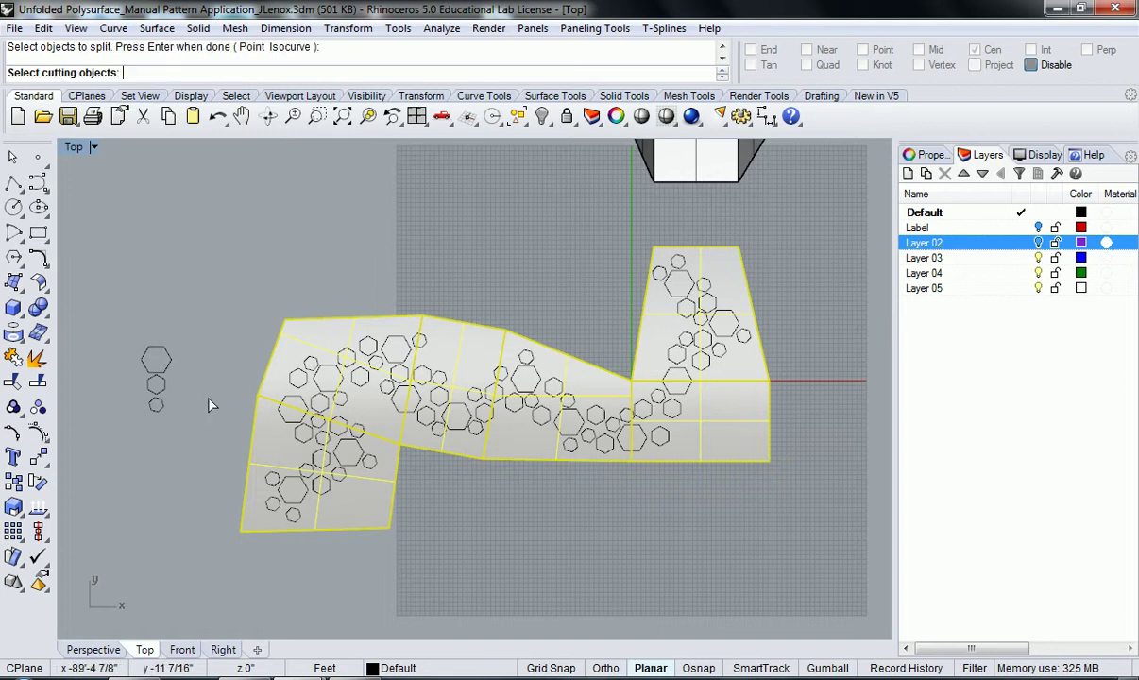
drag(192, 221, 823, 576)
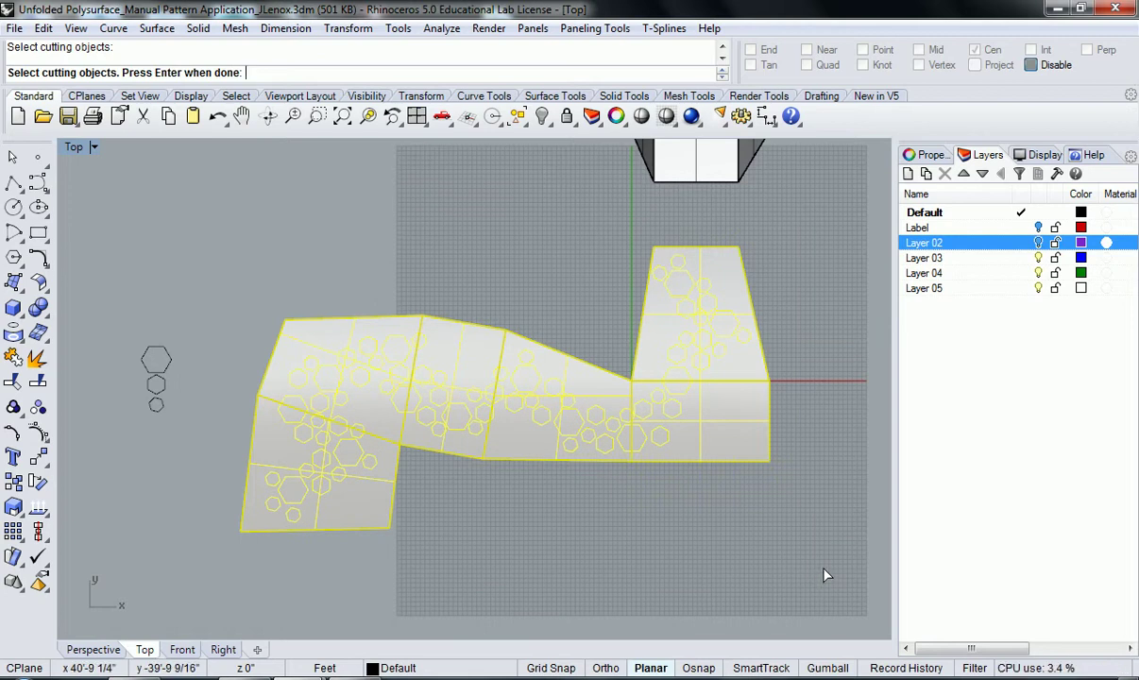
key(Return)
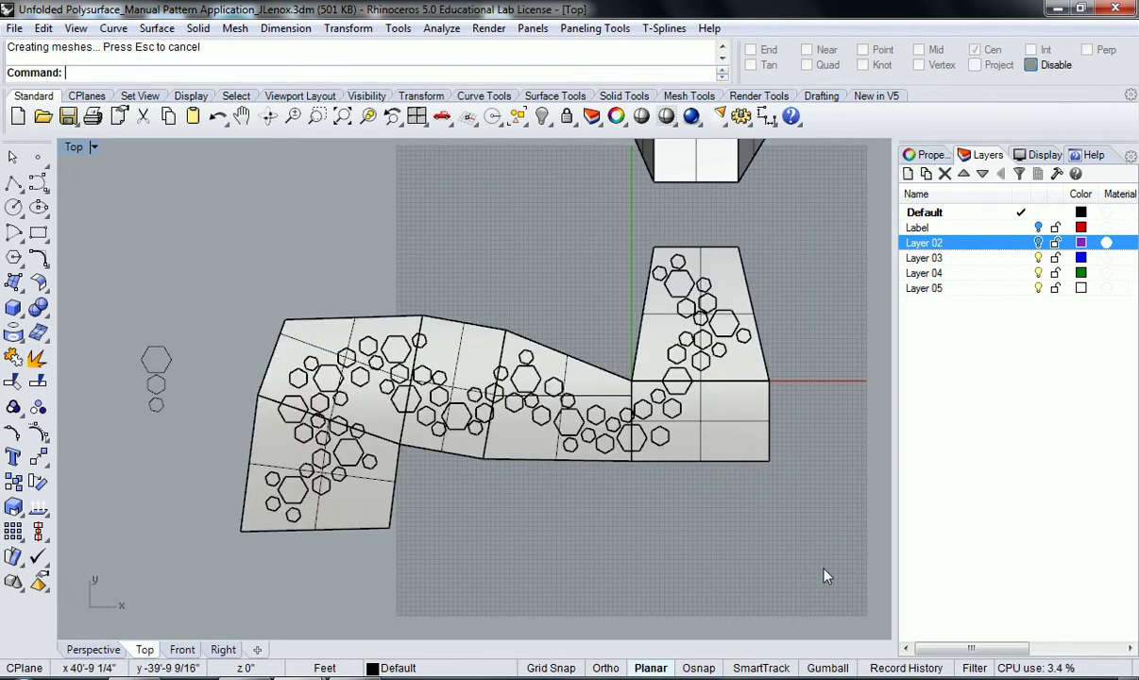
- In the Perspective view, hide the two large remaining pieces of the split polysurface, leaving the hexagon pieces
double_click(73, 151)
double_click(484, 146)
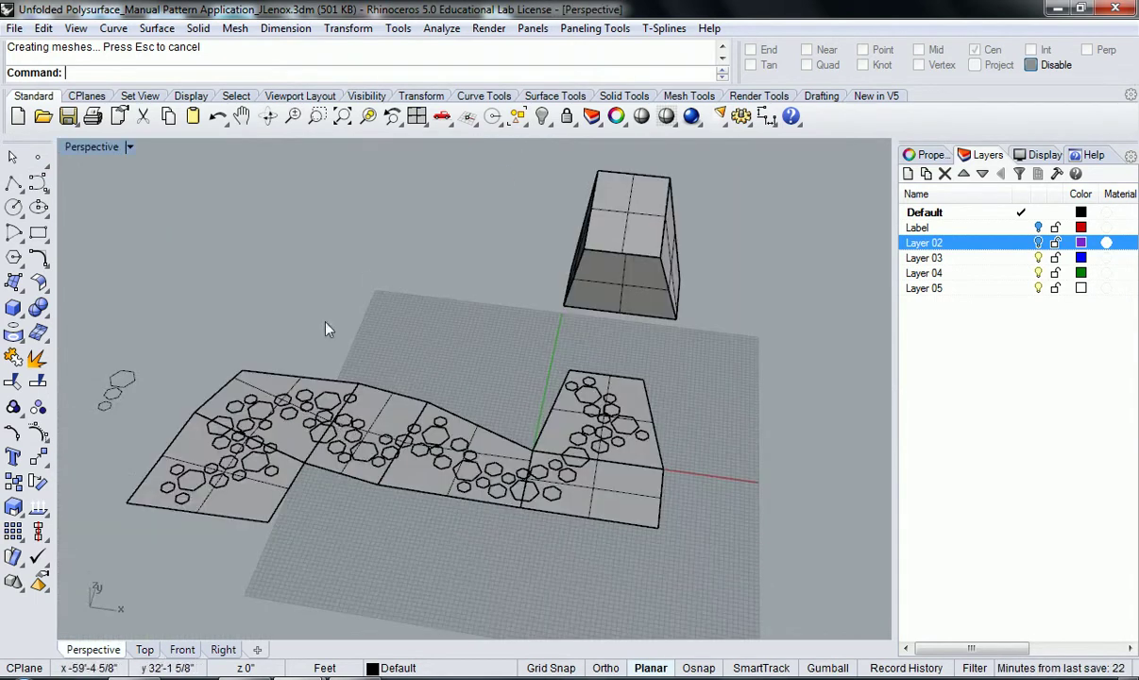
right_drag(324, 362, 444, 482)
click(478, 425)
shift+click(361, 486)
scroll(240, 494, up, 2)
scroll(240, 495, down, 2)
key(ctrl+h)
- Select all the split hexagon pieces and their curves, without the three source hexagons, and move them to Layer 03
drag(808, 521, 410, 260)
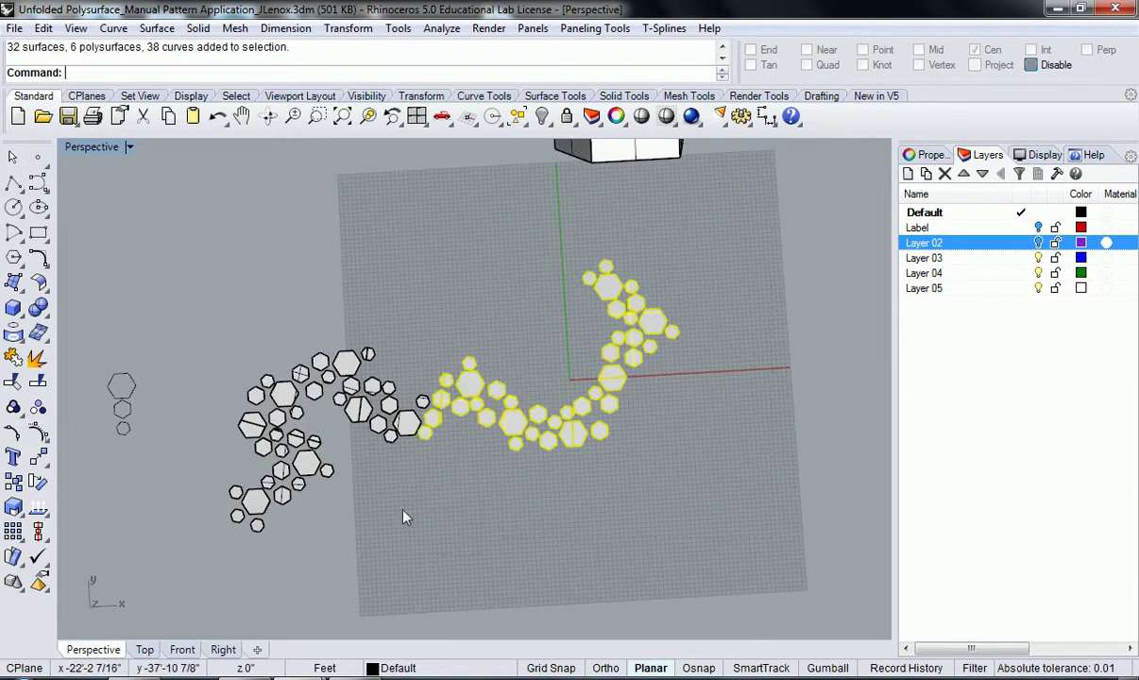
shift+drag(368, 485, 203, 308)
right_drag(510, 526, 672, 549)
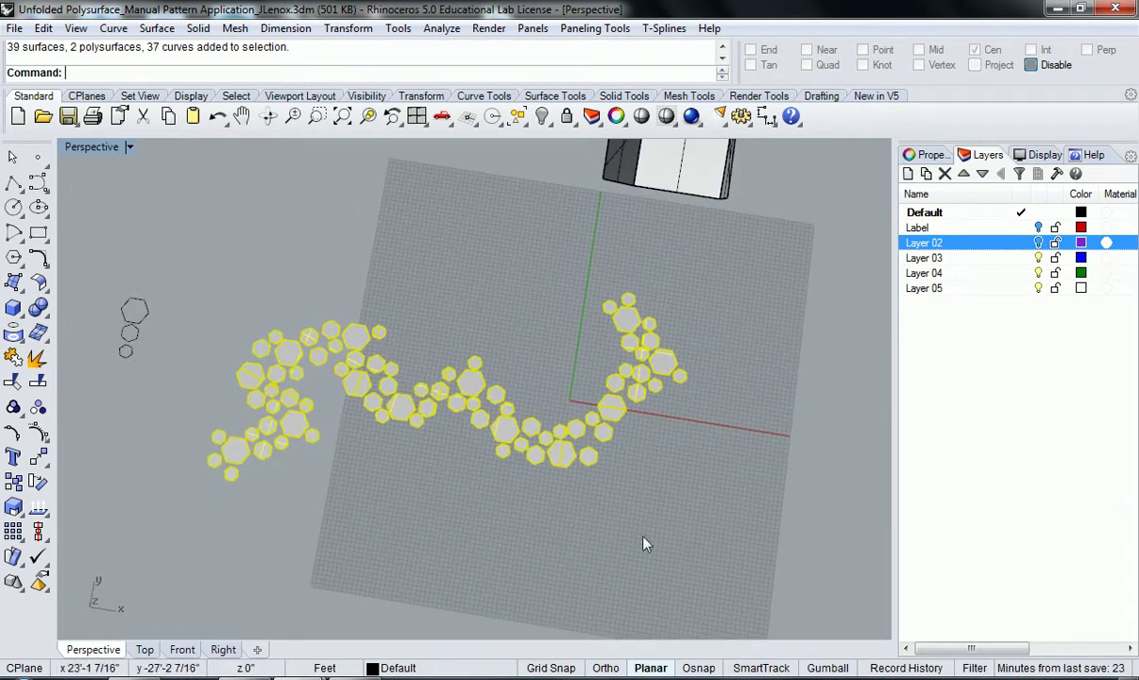
key(Escape)
drag(161, 243, 203, 232)
right_click(1005, 265)
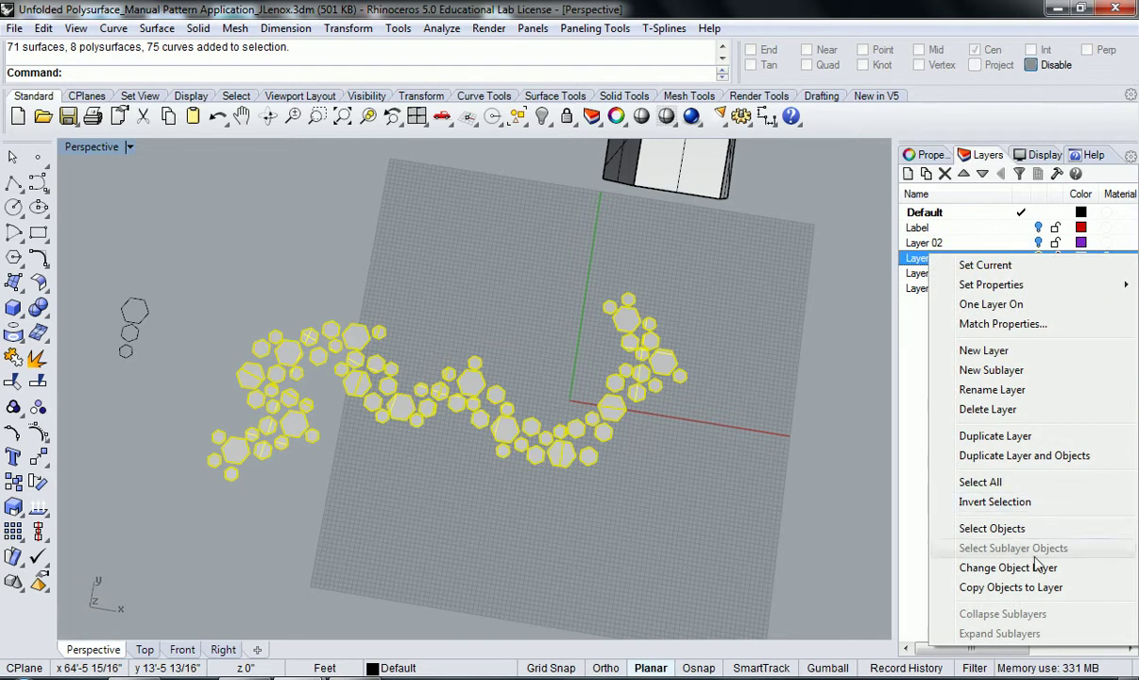
click(972, 539)
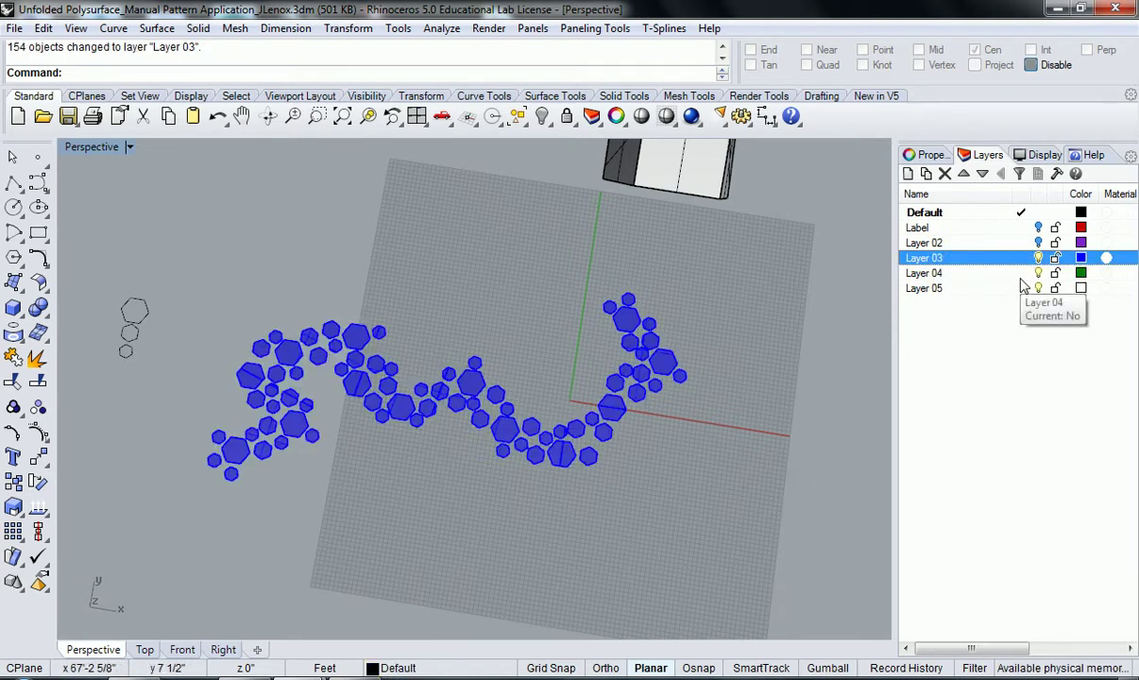
- Show the hidden pieces of the unfolded polysurface again
text(Show)
key(Return)
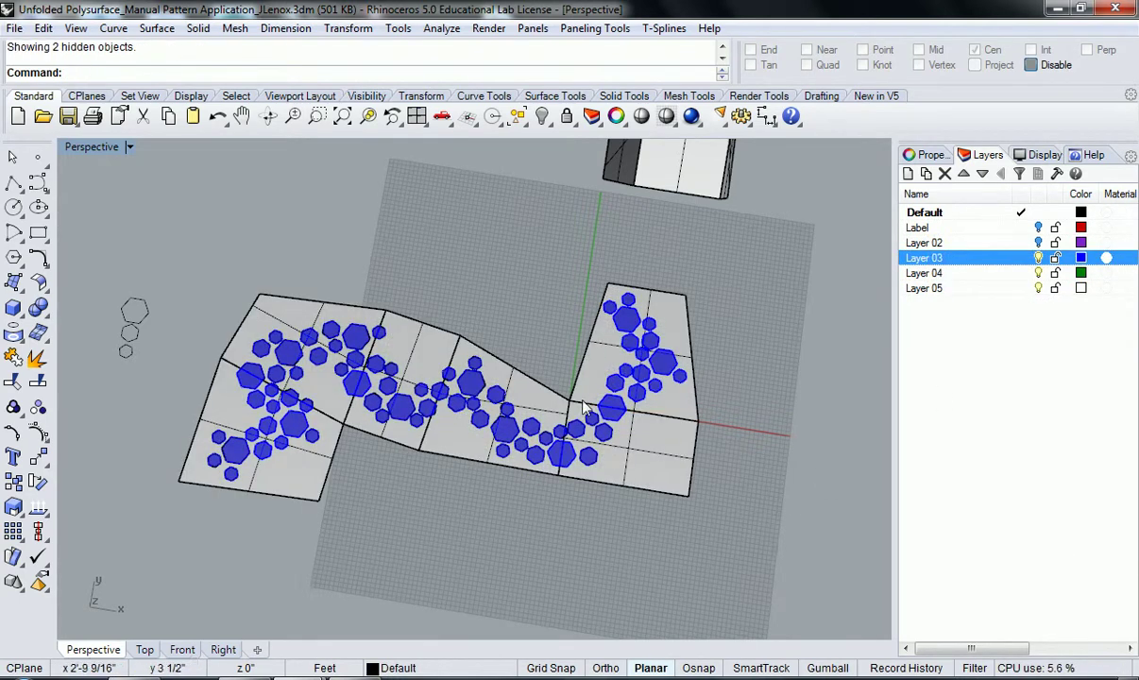
right_drag(582, 398, 613, 385)
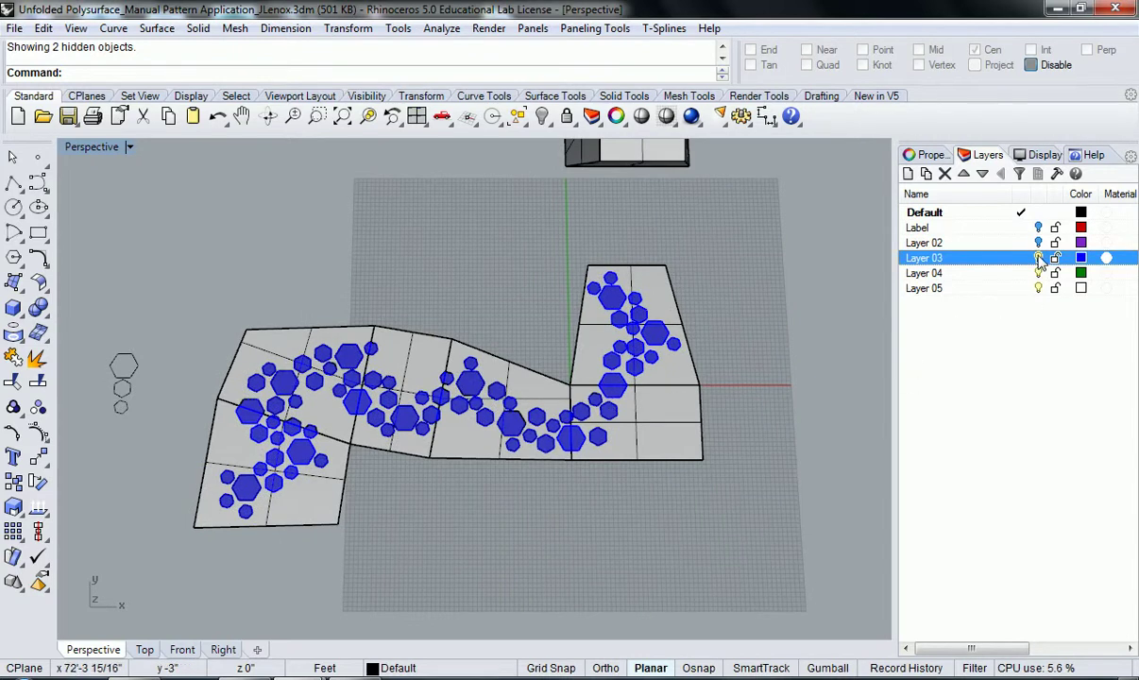
- Turn off Layer 03 and inspect the hexagonal openings across the unfolded faces
click(1038, 258)
shift+right_drag(438, 500, 493, 476)
scroll(570, 427, up, 4)
shift+right_drag(665, 454, 574, 451)
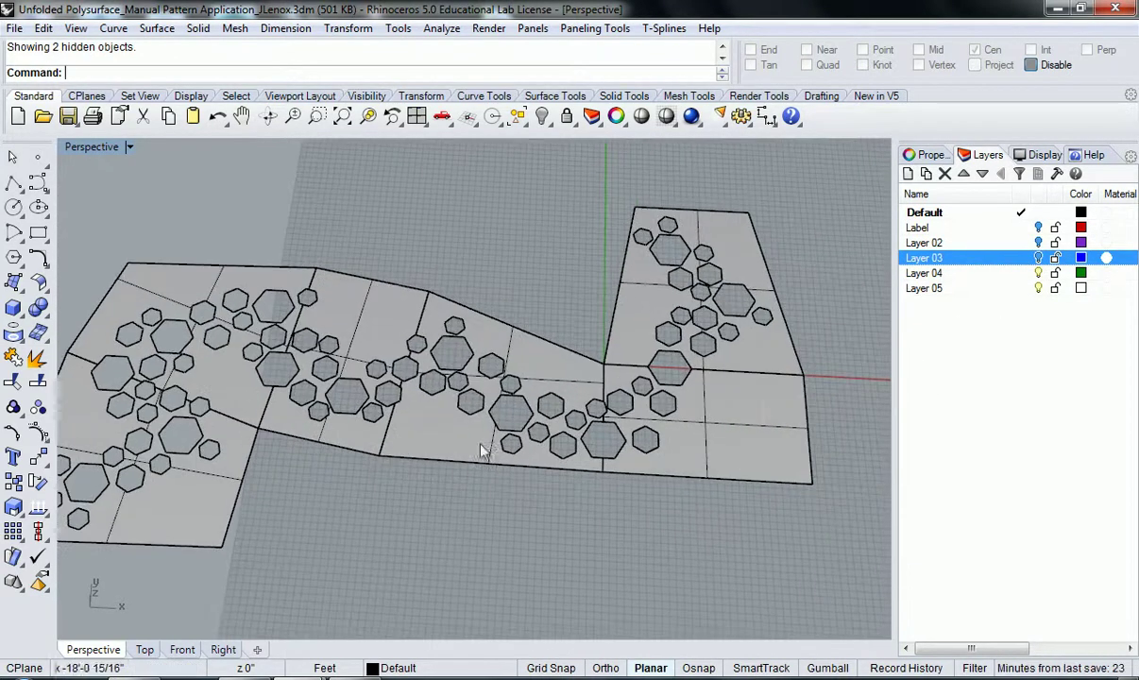
mouse_move(463, 417)
right_down()
mouse_move(463, 572)
mouse_move(477, 415)
mouse_move(473, 425)
right_up()
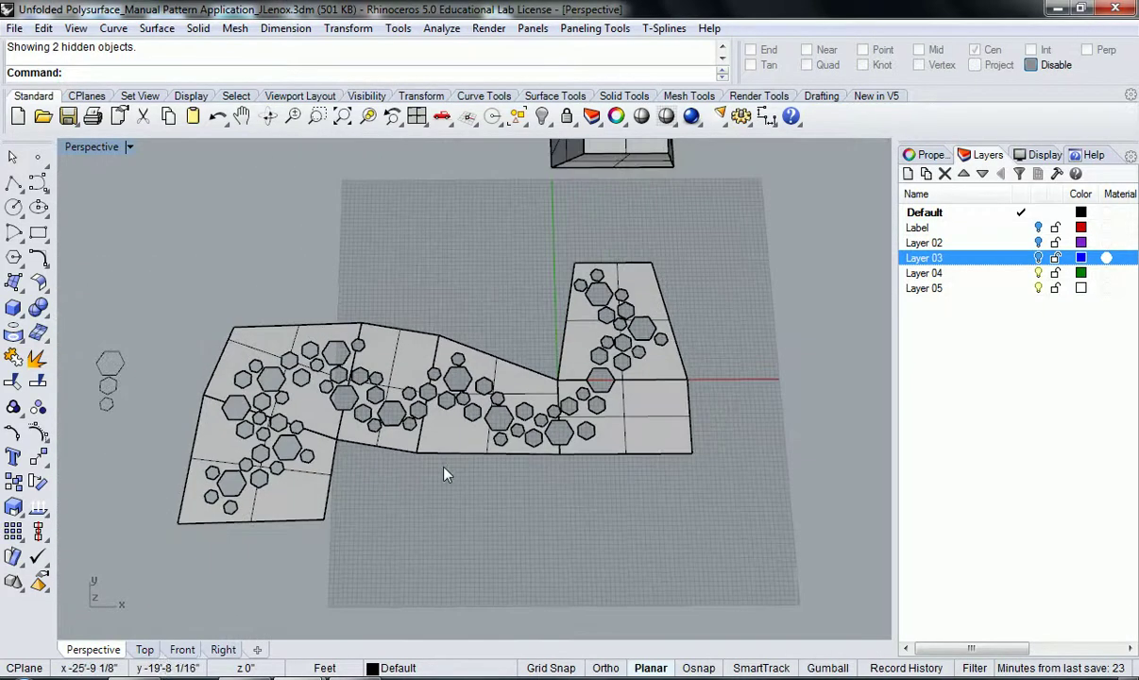